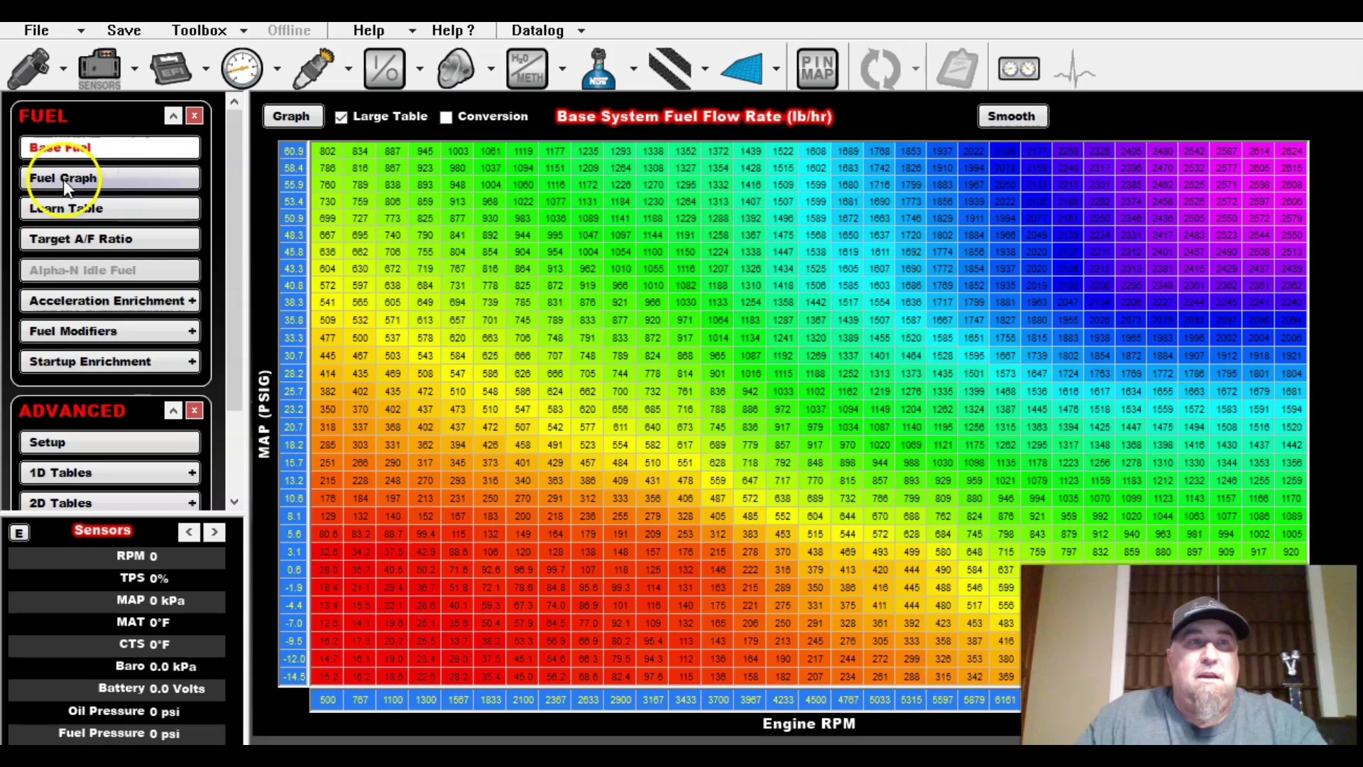
View the fuel map in 3D and the learn table, ending on the Target A/F Ratio table (4.2–3.6).
click(30, 65)
click(80, 151)
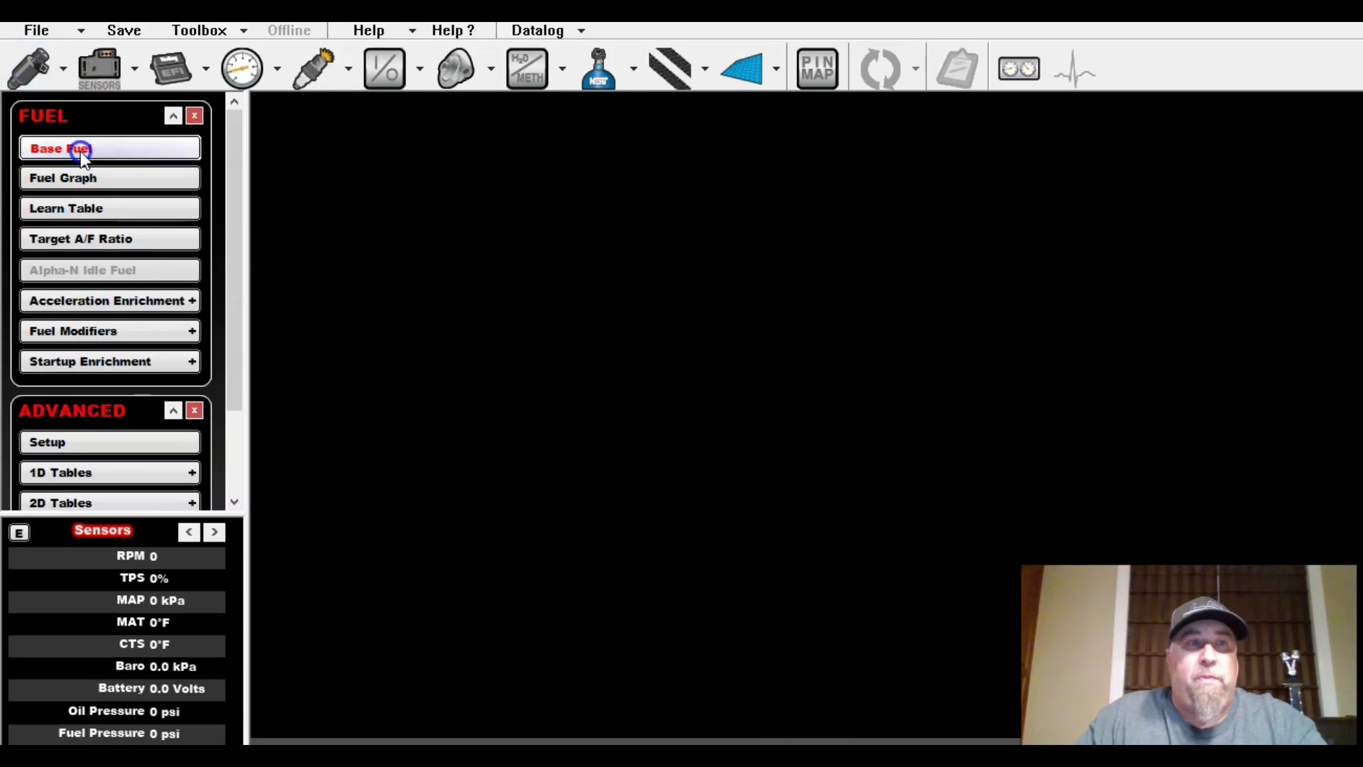
click(91, 175)
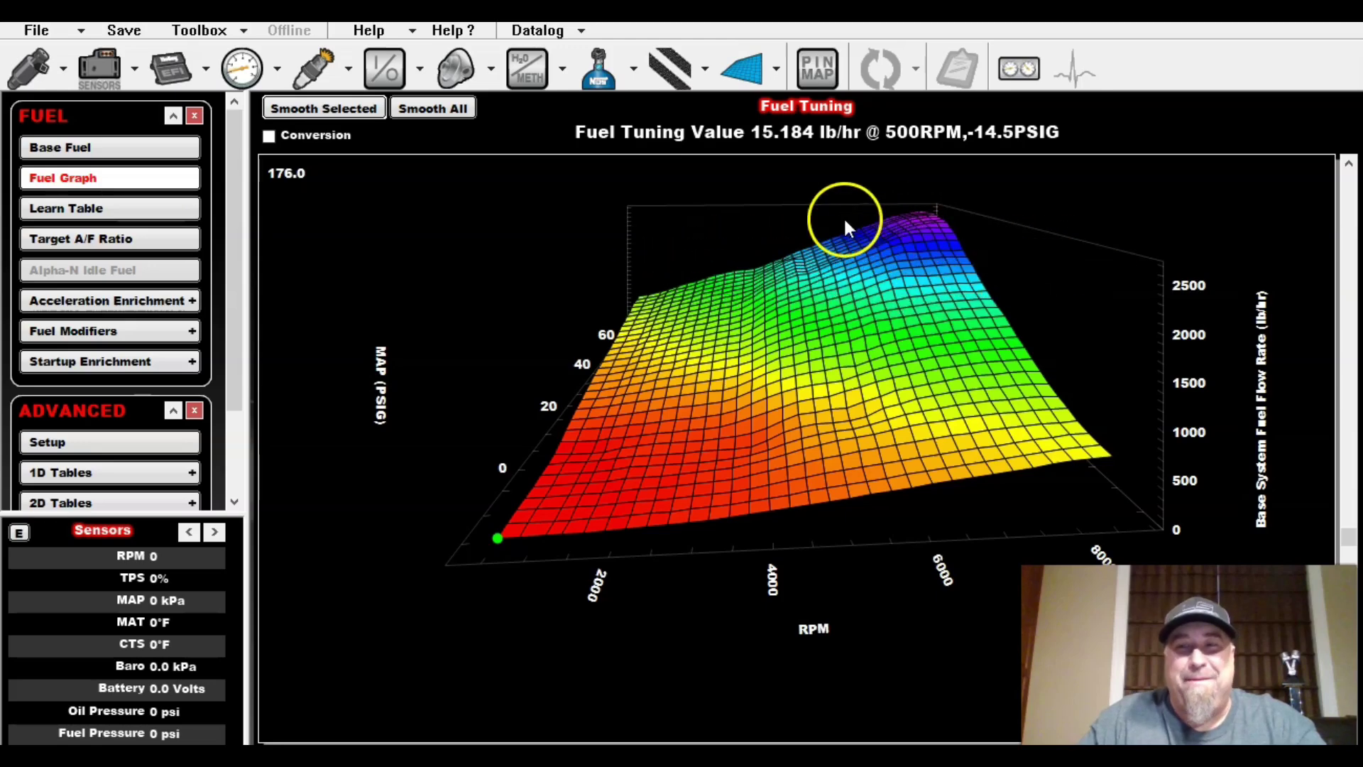
click(48, 206)
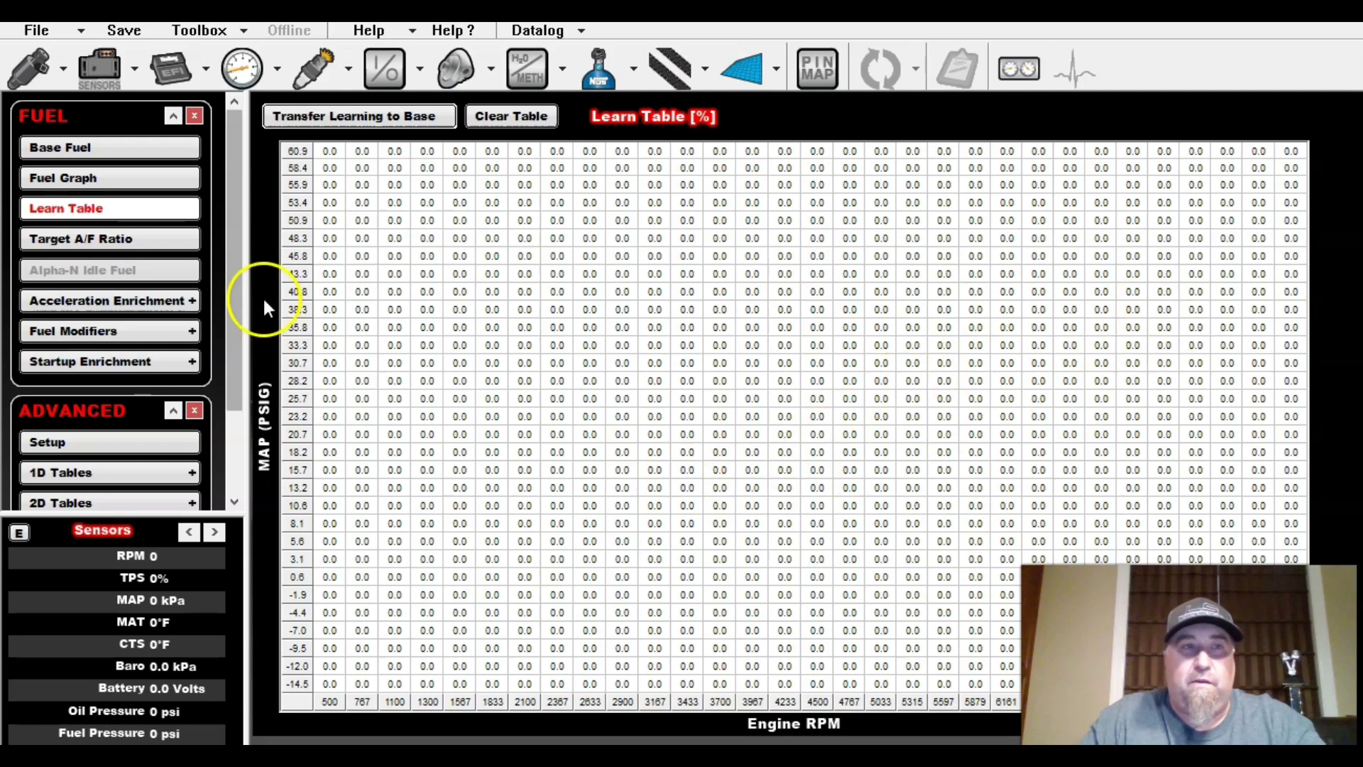
click(64, 239)
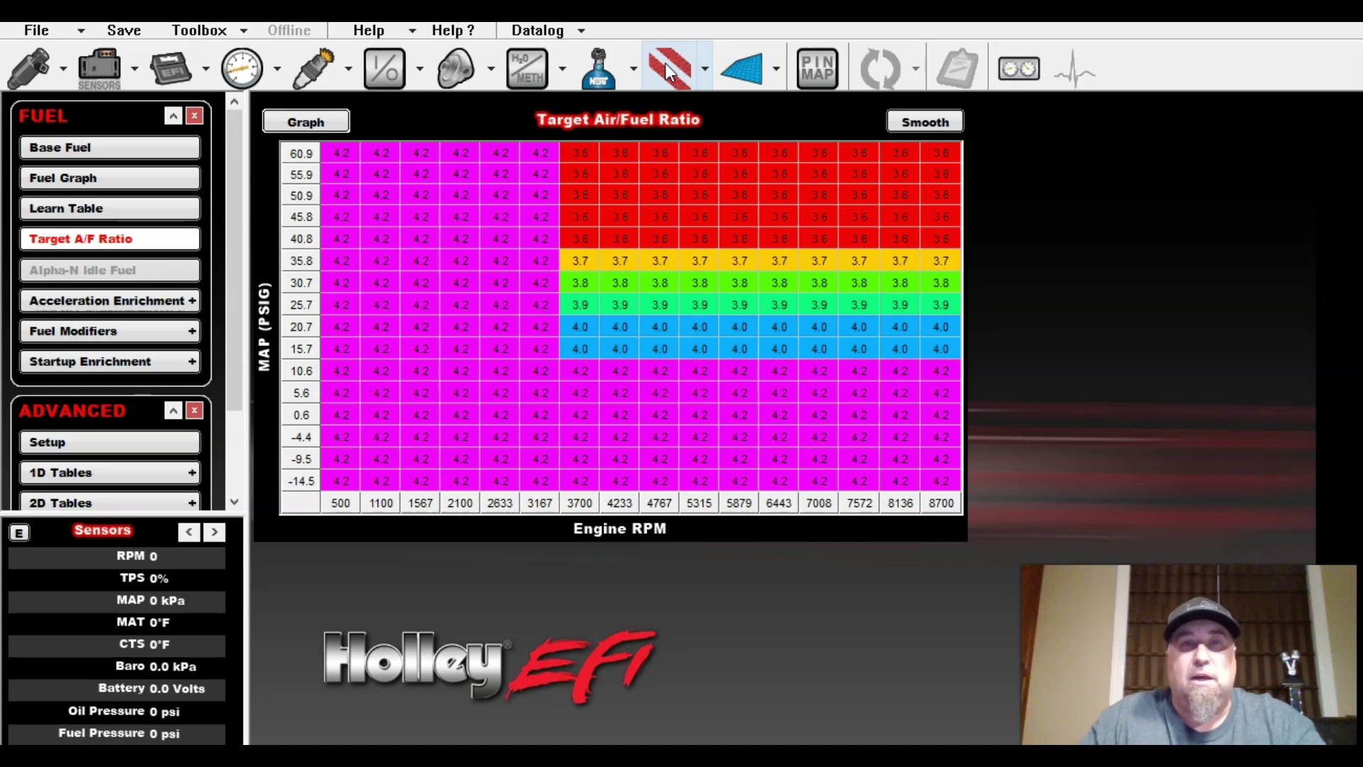
Enable traction control, check its Timing table, then open Gear Based Setup (4 gears, 300 RPM drop).
click(681, 64)
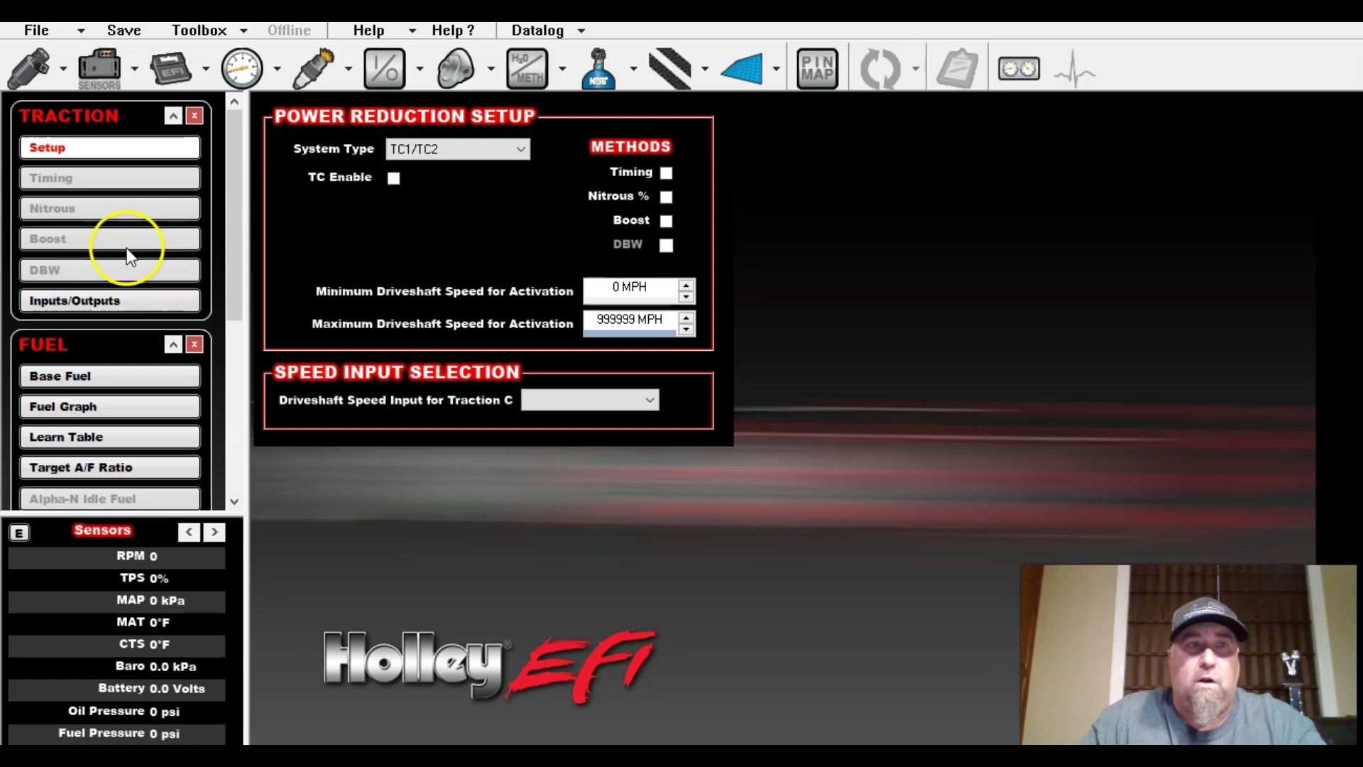
click(393, 178)
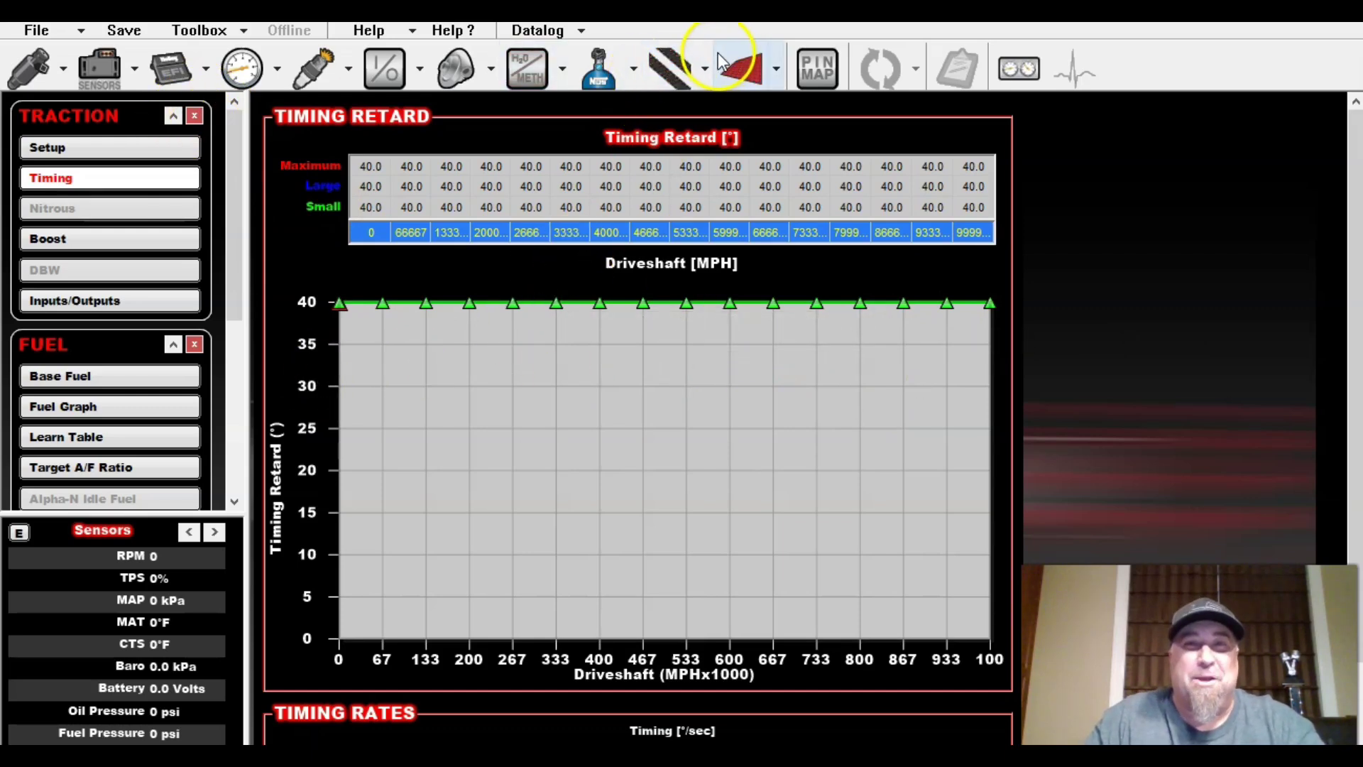
click(666, 79)
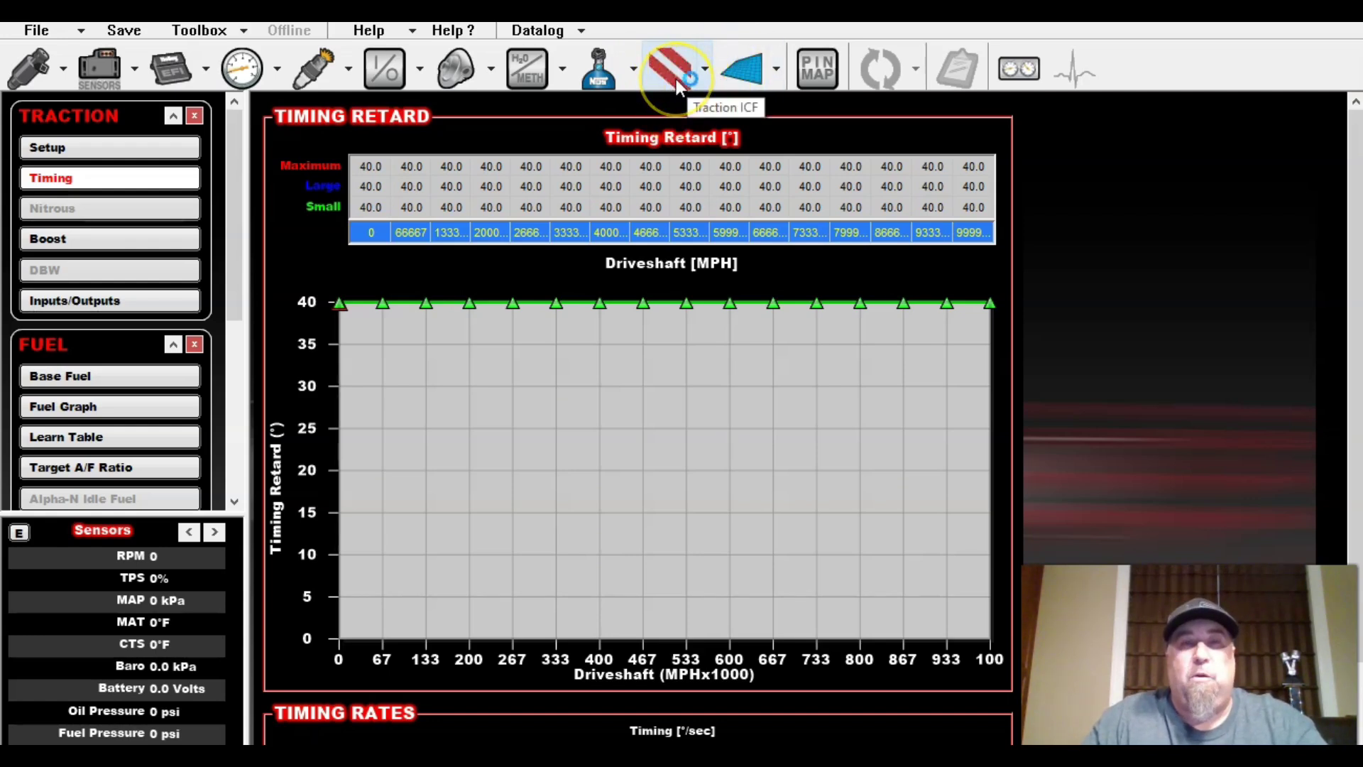
click(740, 79)
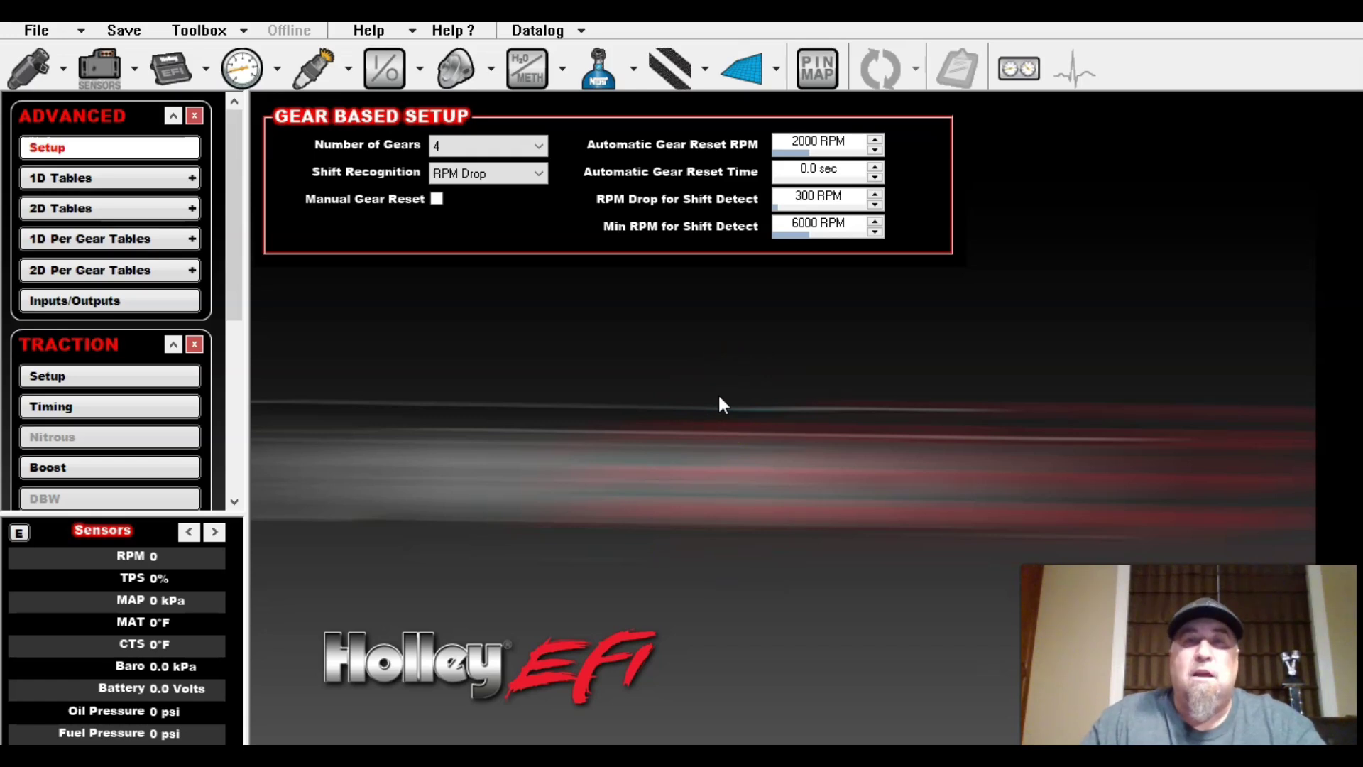
Open 2D Per Gear Table #1 'Traction control', a timing offset by RPM and time.
click(714, 404)
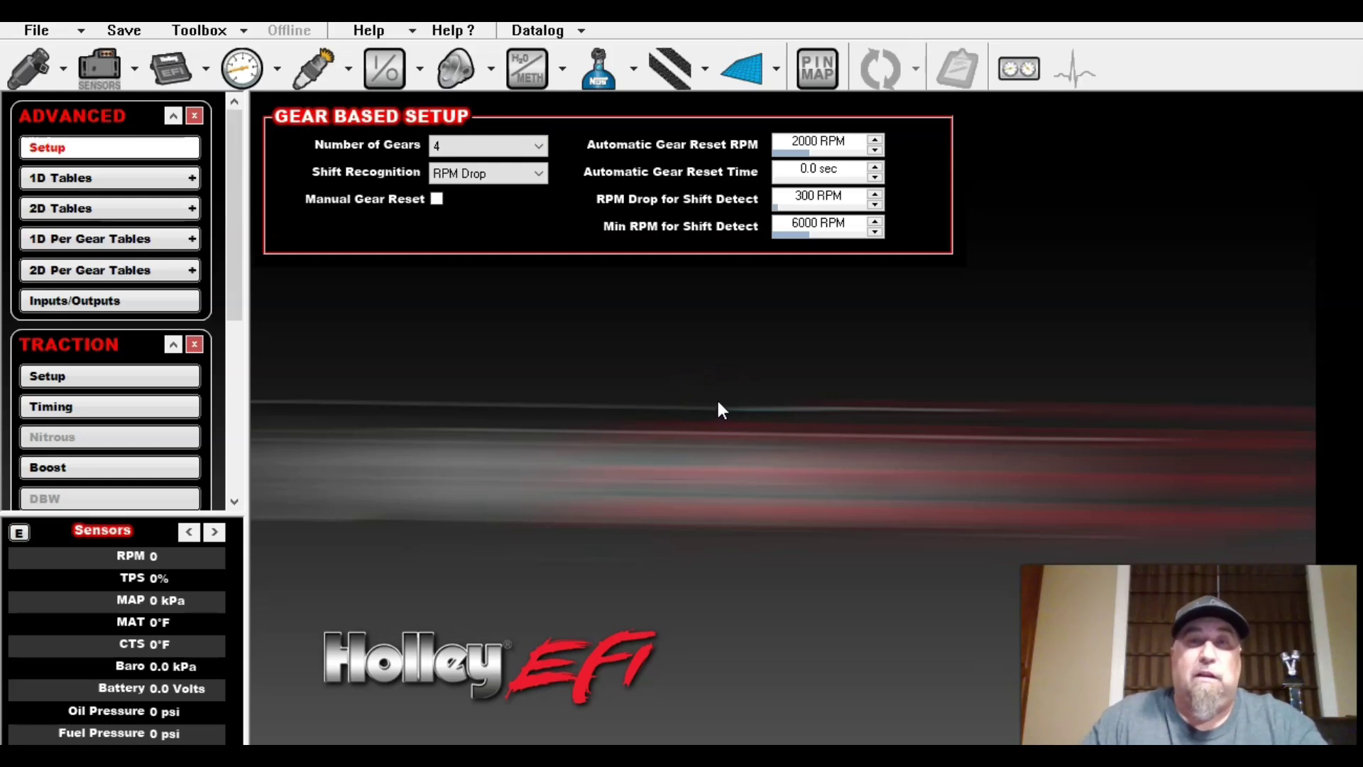
drag(723, 398, 740, 462)
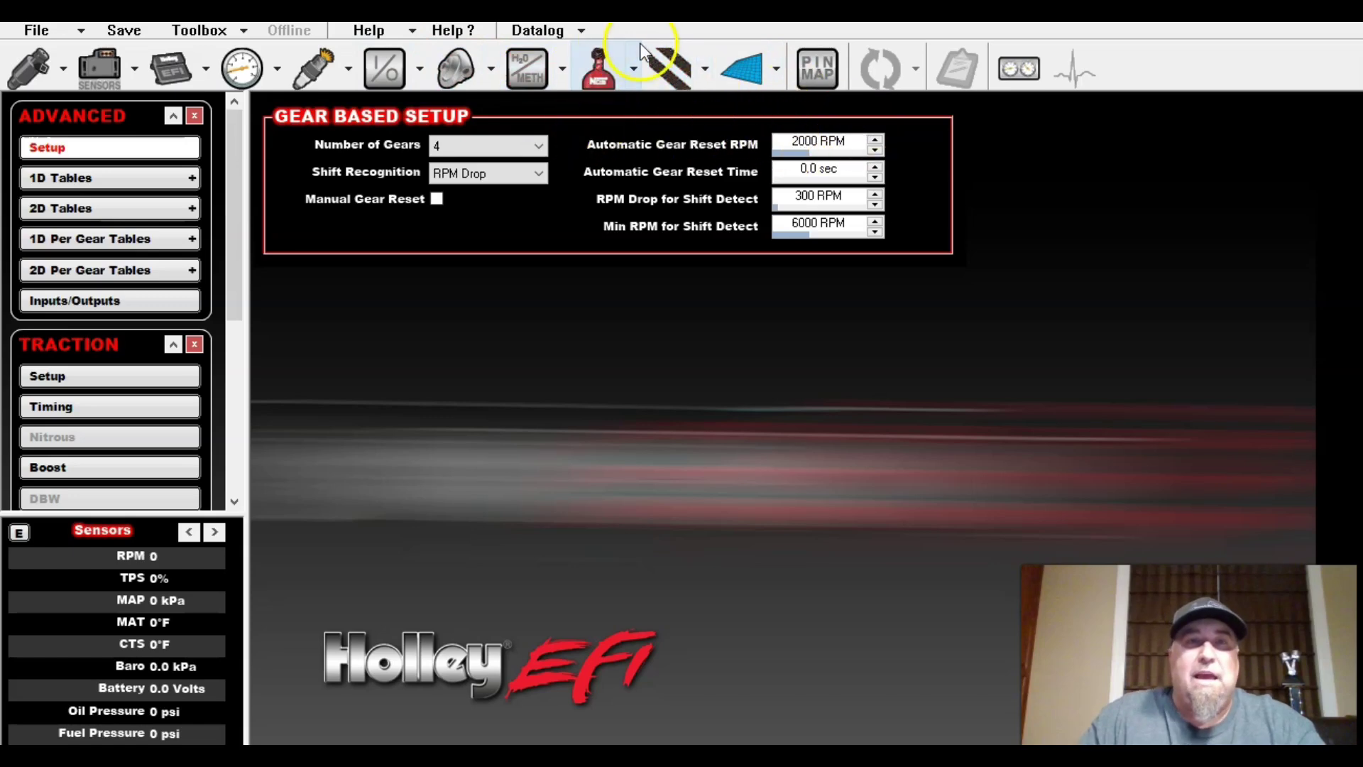
click(129, 269)
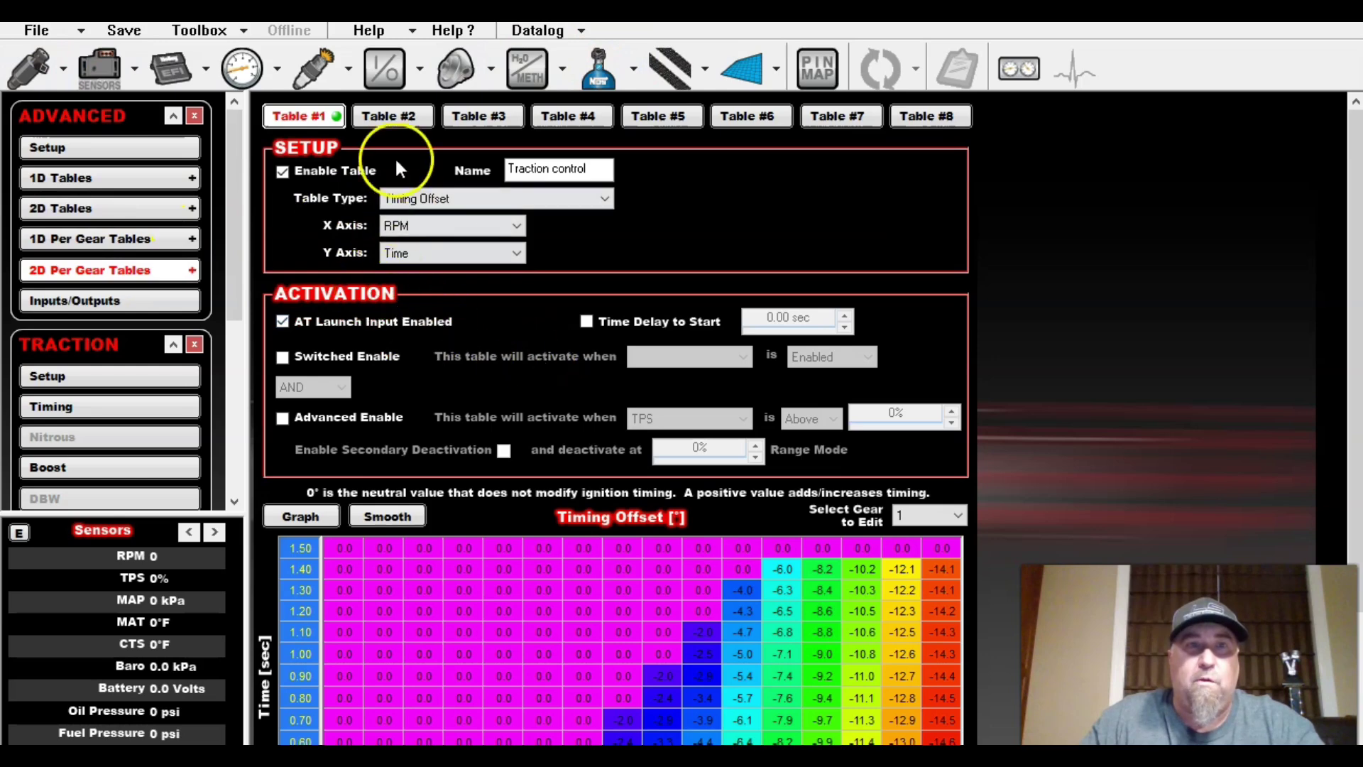
Open the 1D Per Gear Tables and scroll down to Table #1's graph.
click(90, 234)
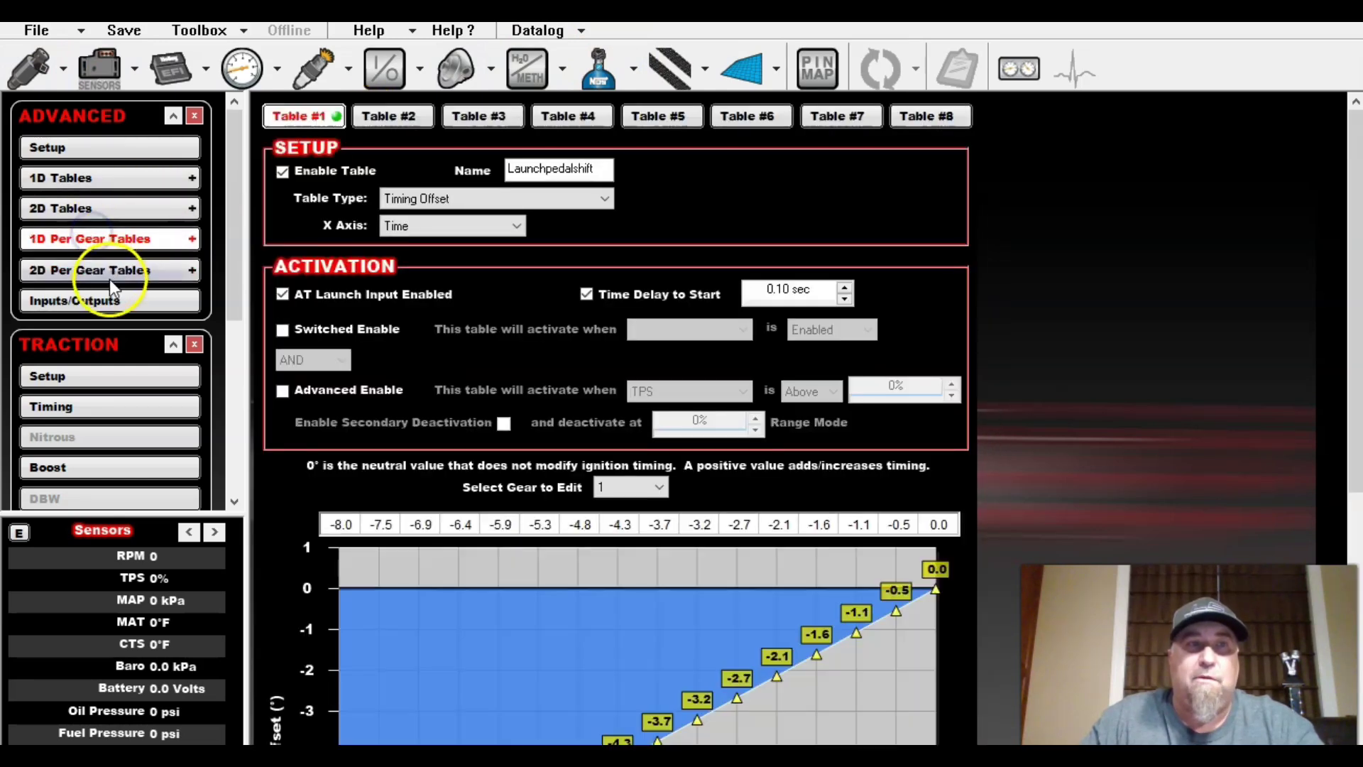
scroll(648, 206, down, 1)
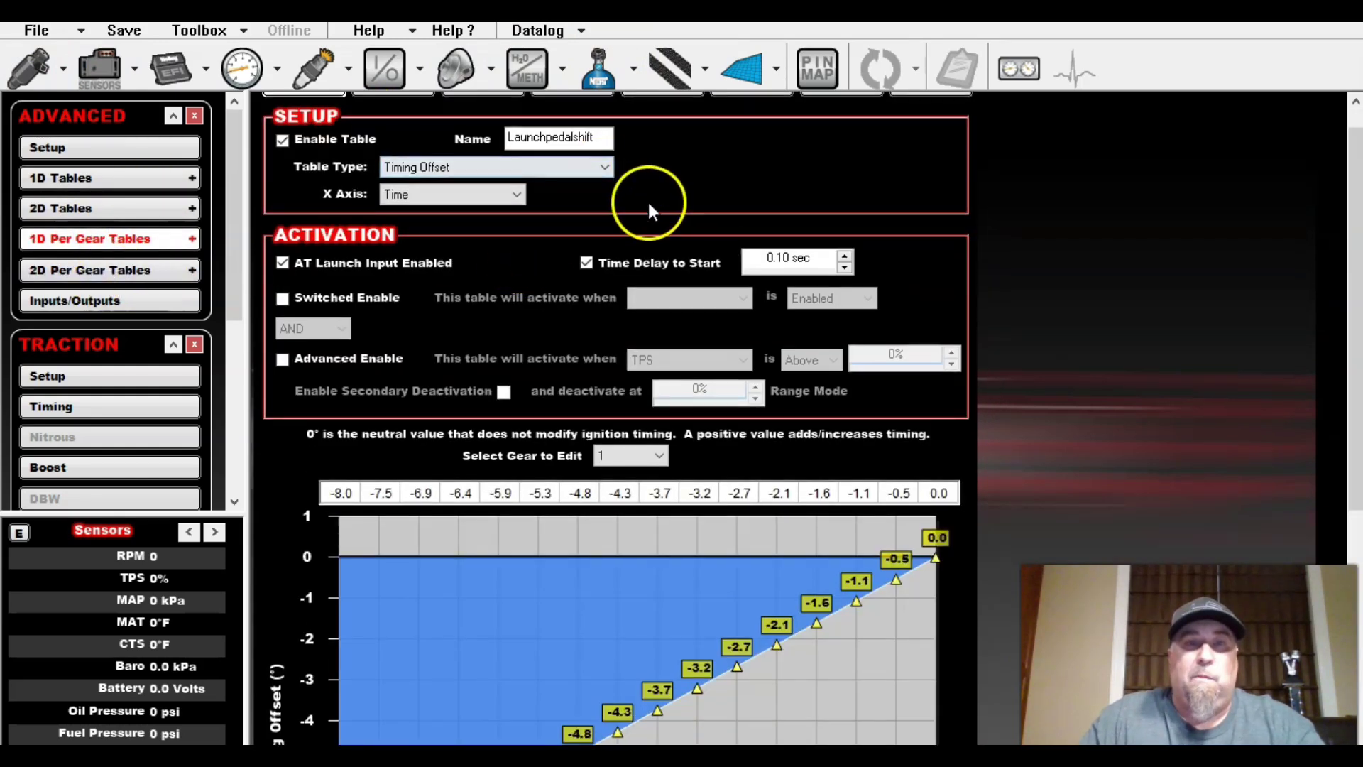
scroll(651, 215, down, 3)
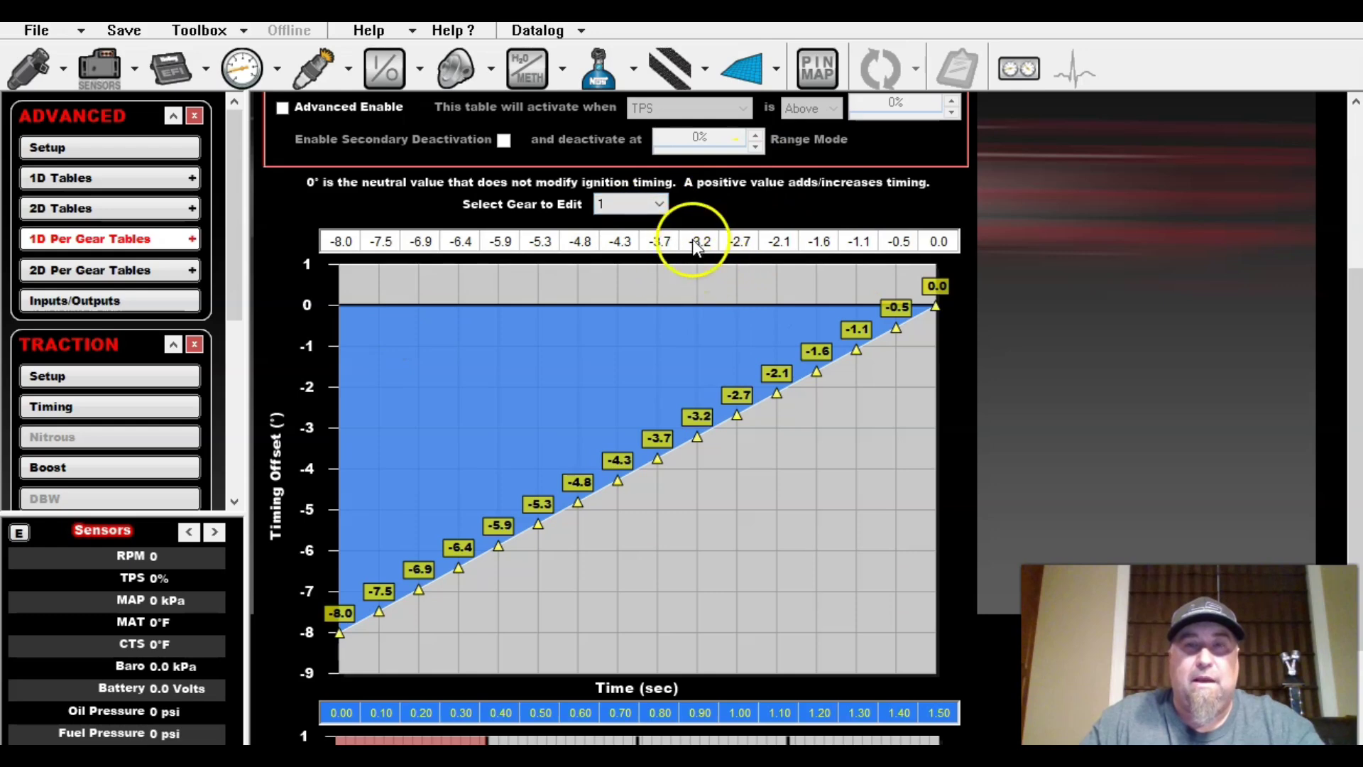
scroll(749, 242, up, 2)
scroll(709, 281, down, 2)
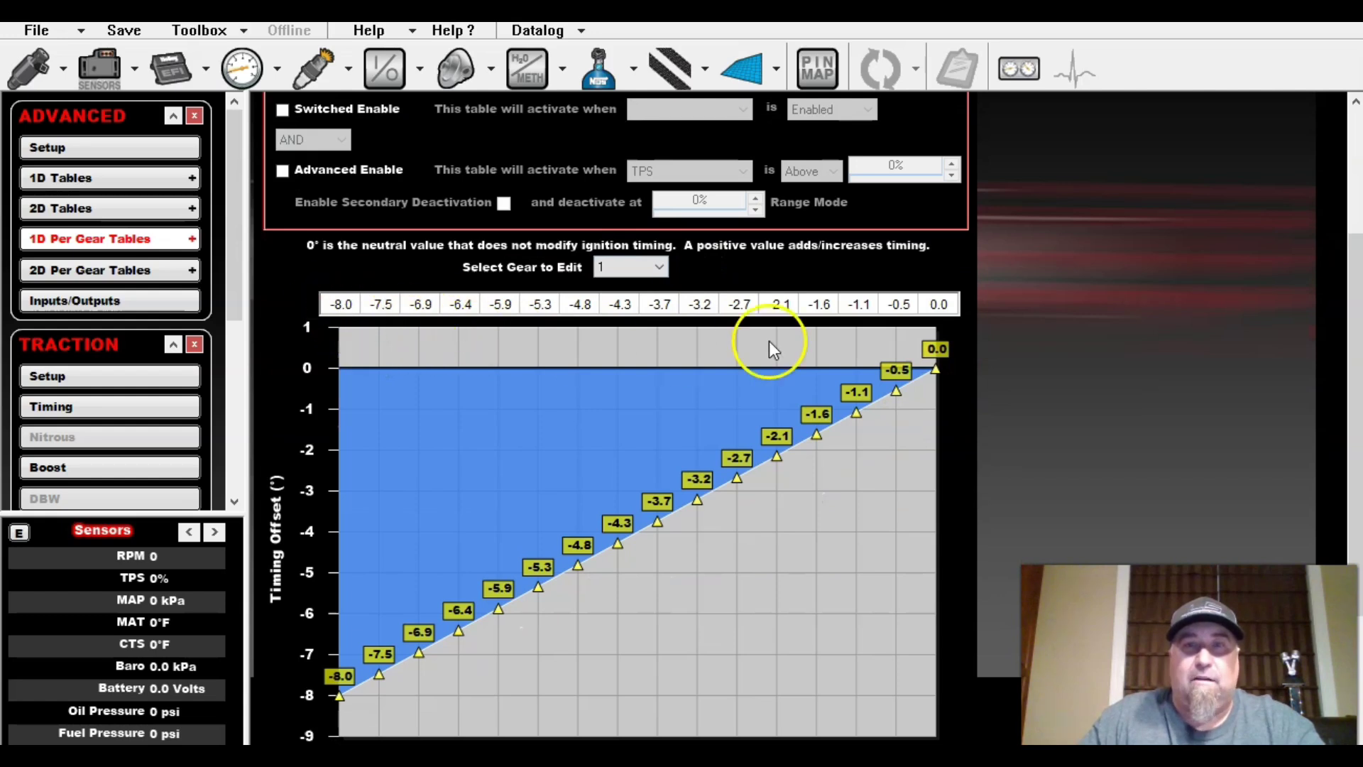
scroll(932, 537, down, 2)
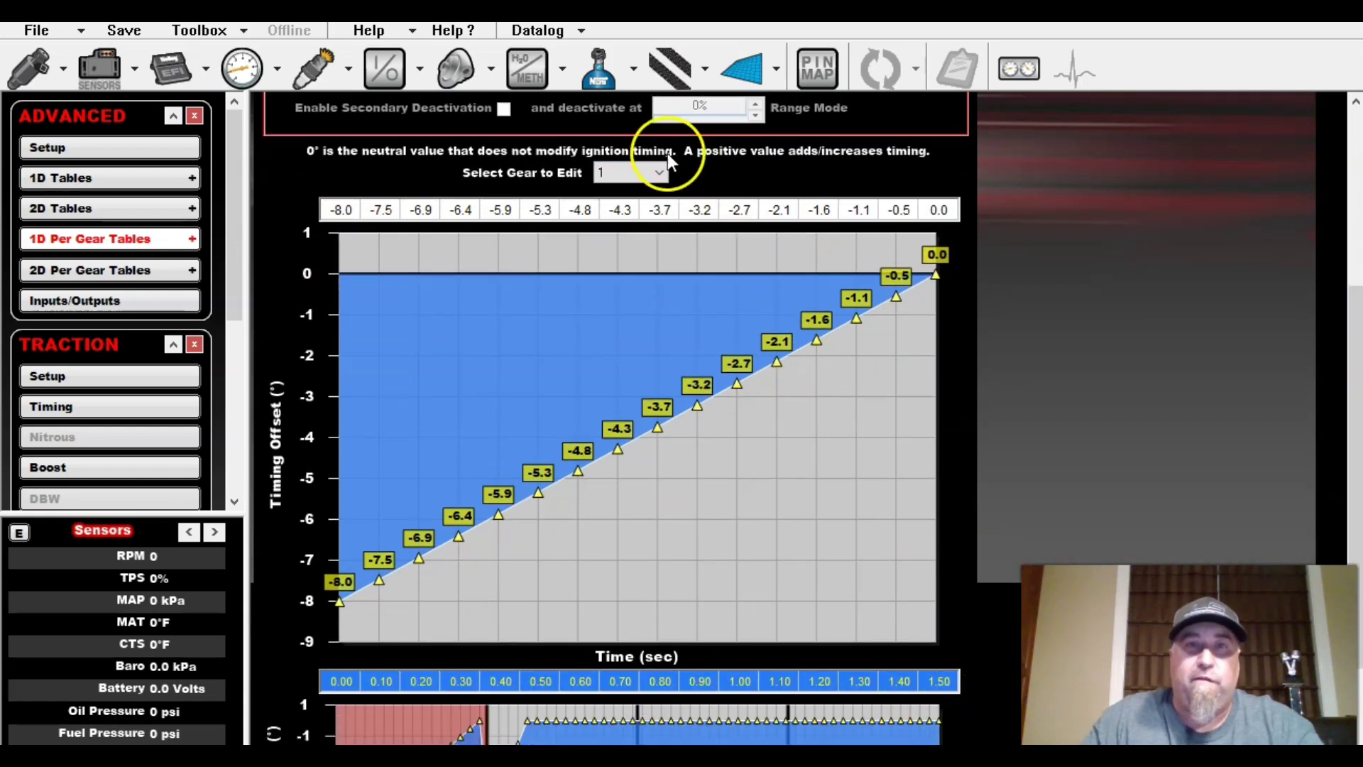
Select gear 2 to show the Launchpedalshift offset ramping from -6.0° to 0.
click(659, 173)
click(631, 207)
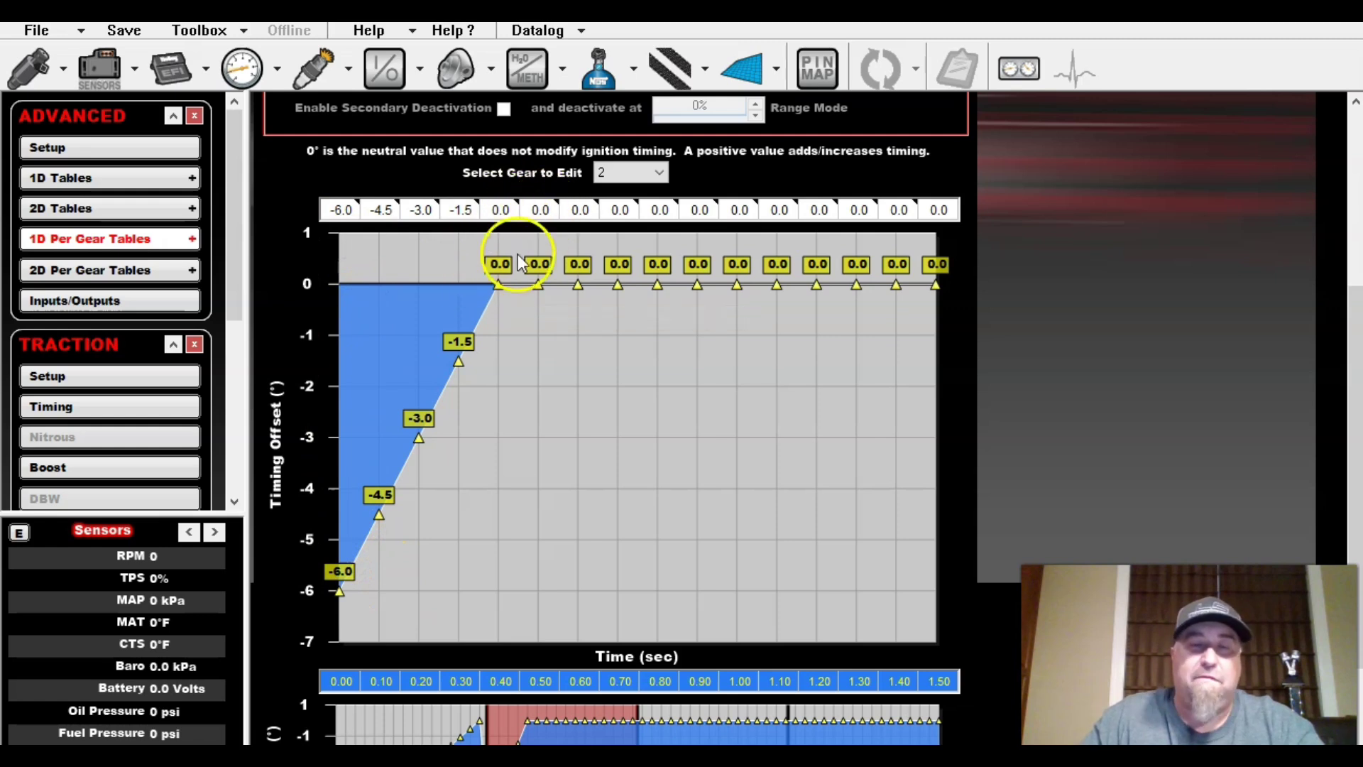
scroll(604, 283, up, 1)
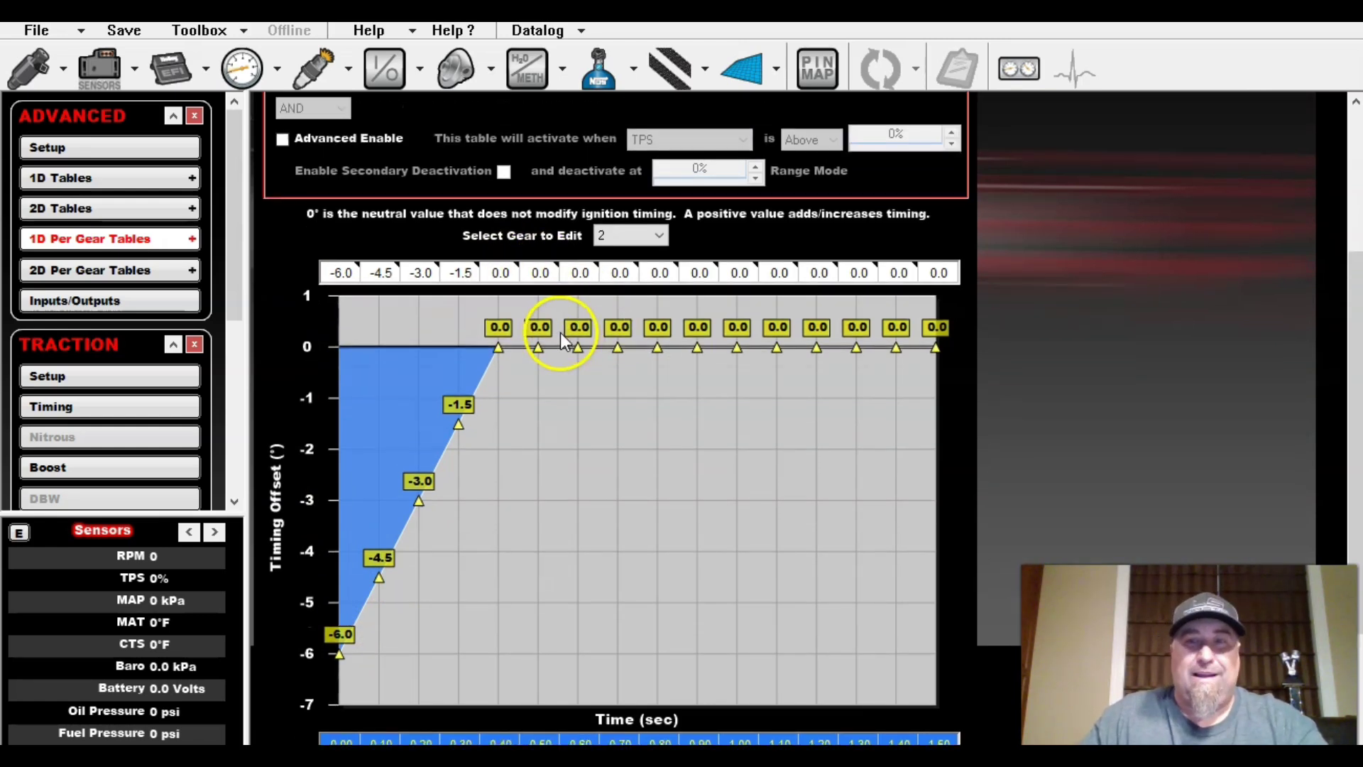
mouse_move(539, 350)
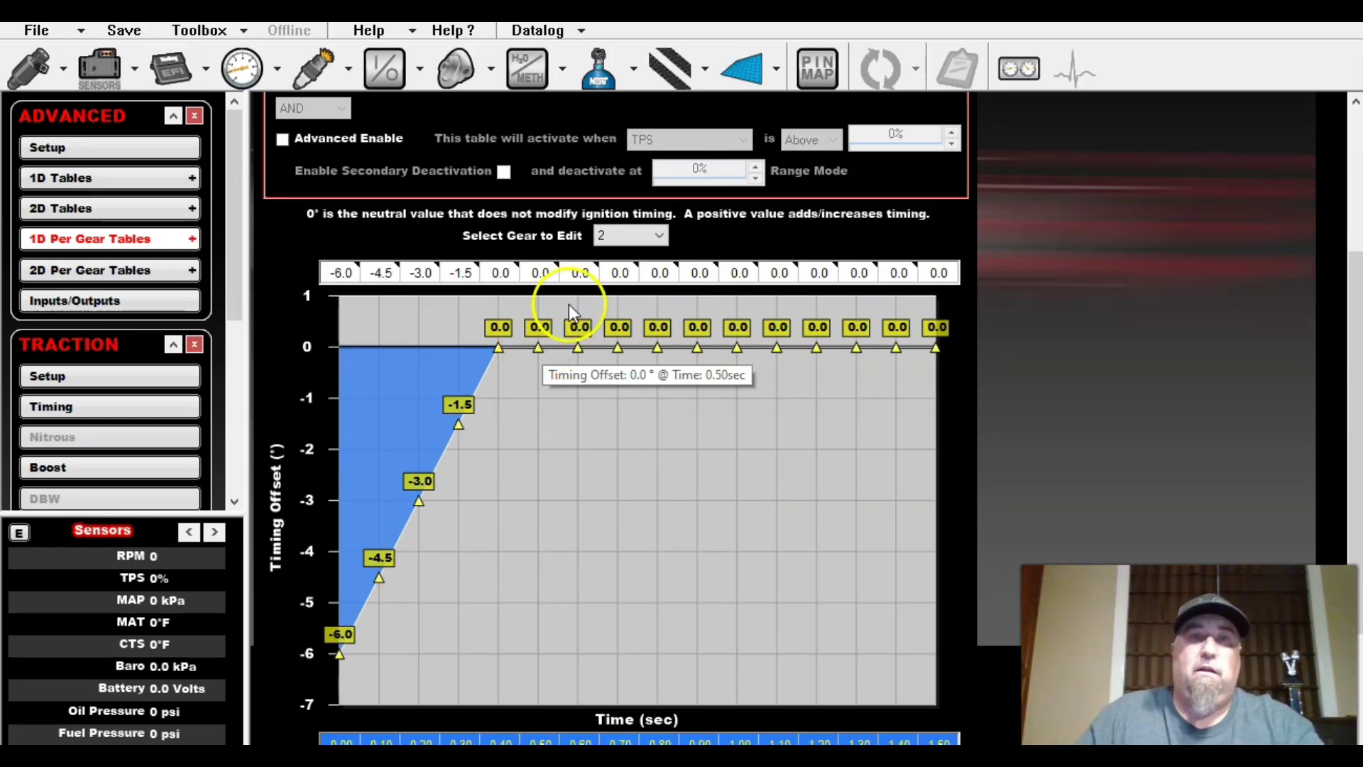
scroll(561, 418, up, 3)
scroll(576, 352, up, 1)
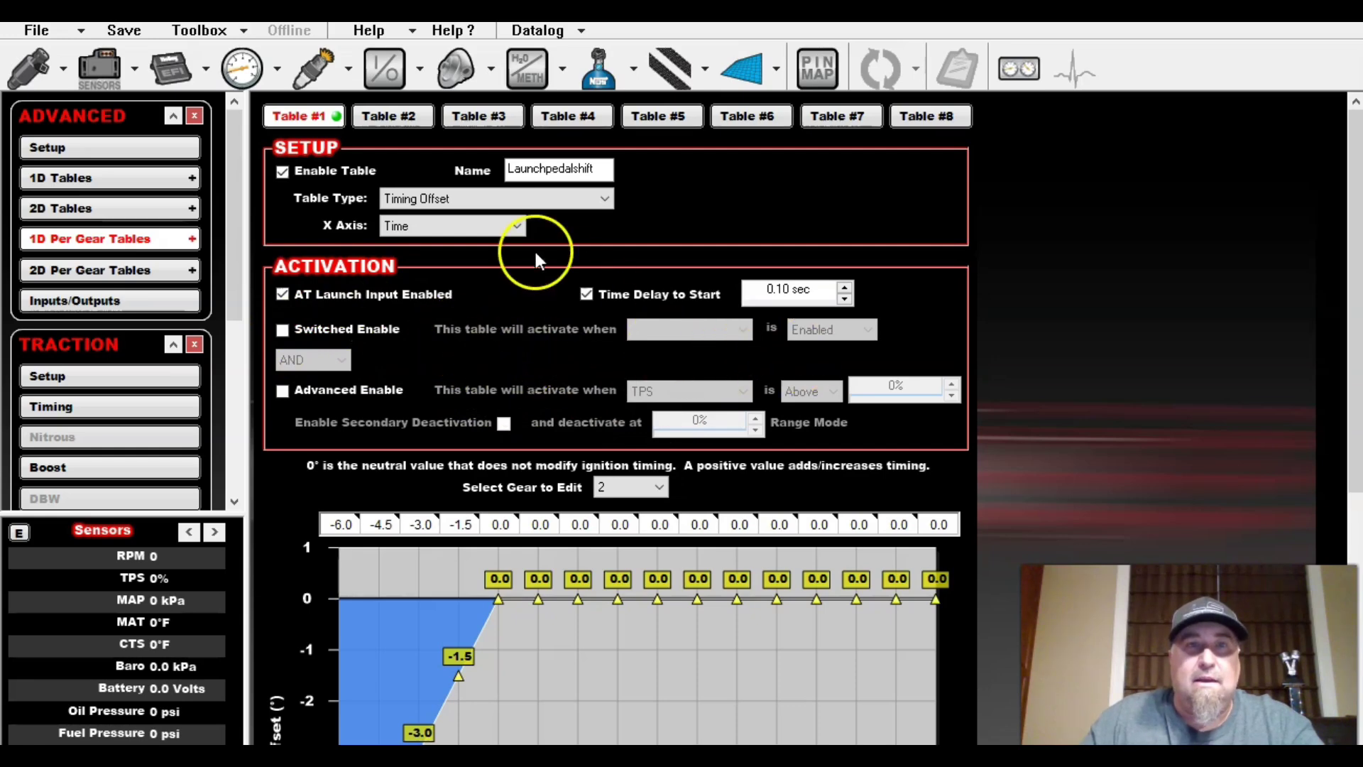
scroll(650, 348, down, 6)
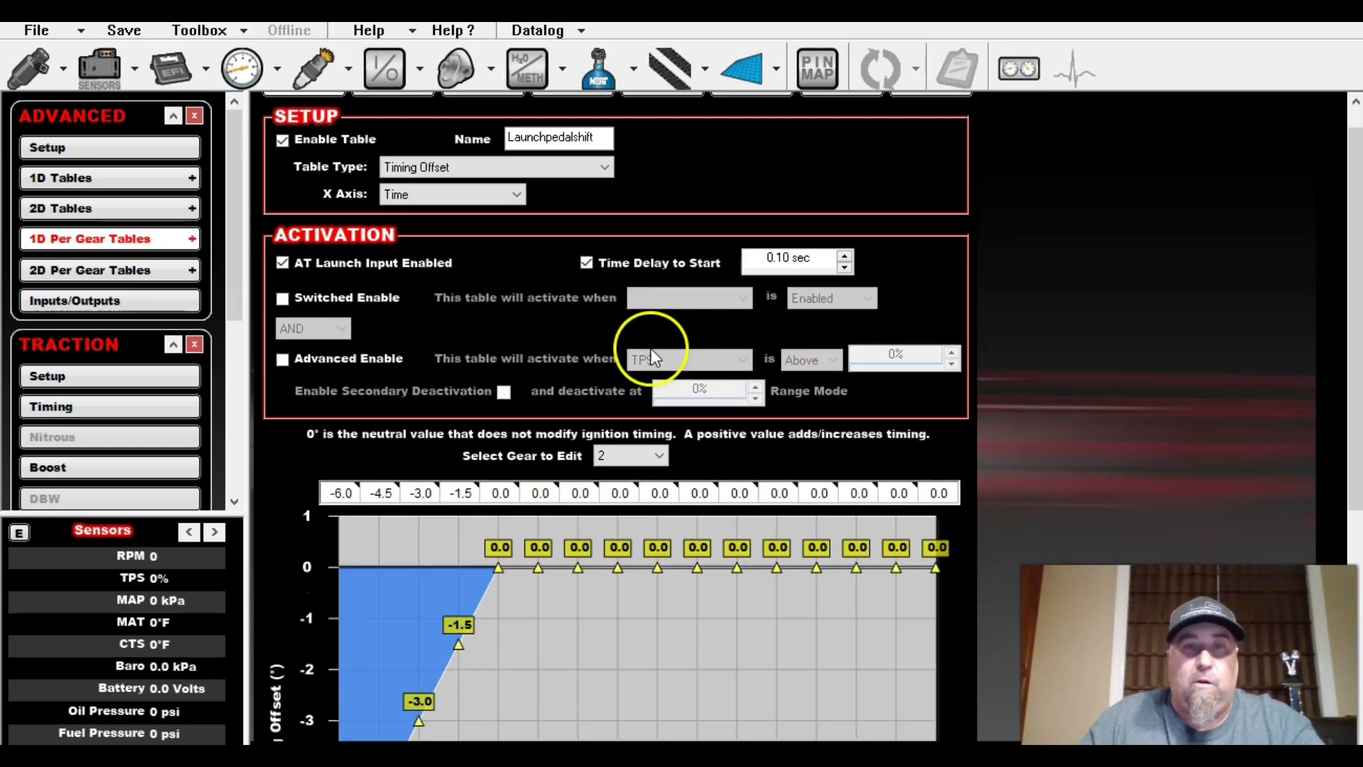
scroll(641, 349, up, 4)
scroll(641, 349, up, 1)
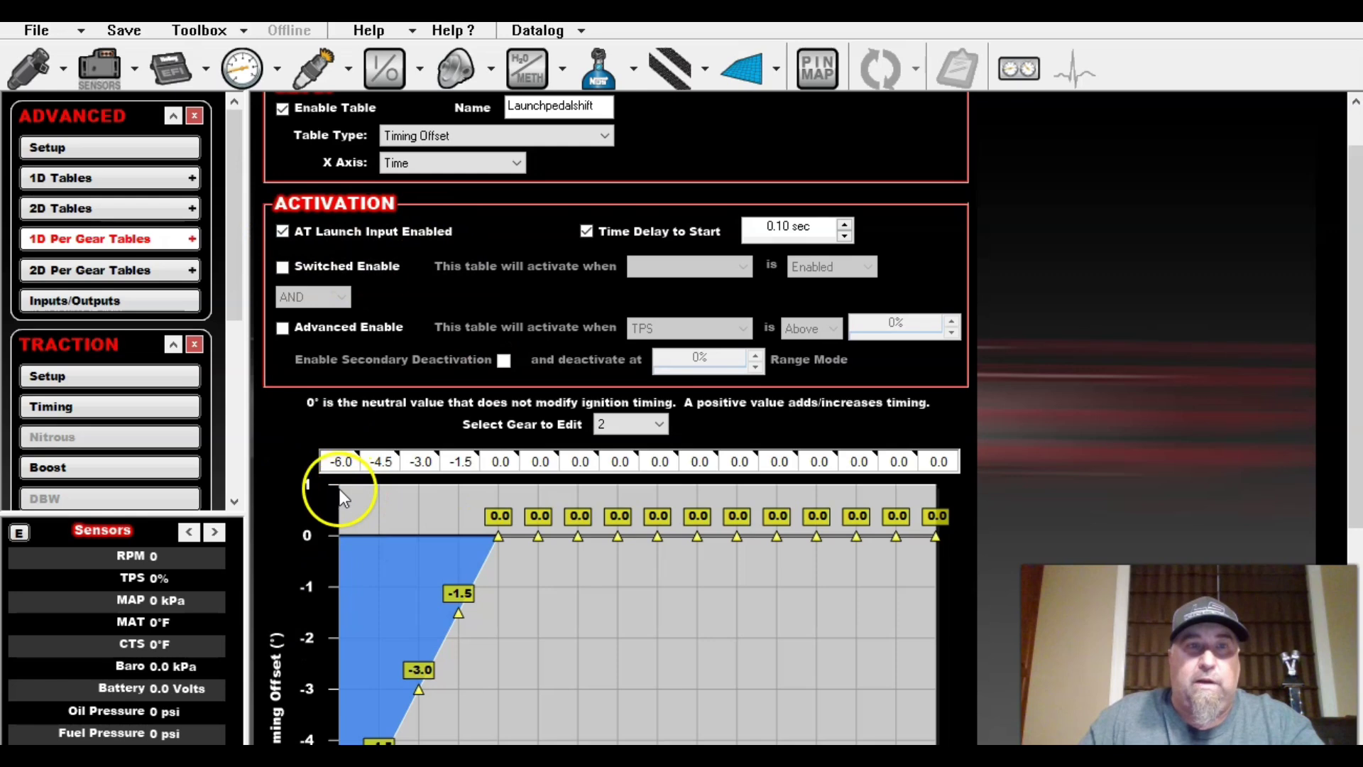
click(282, 329)
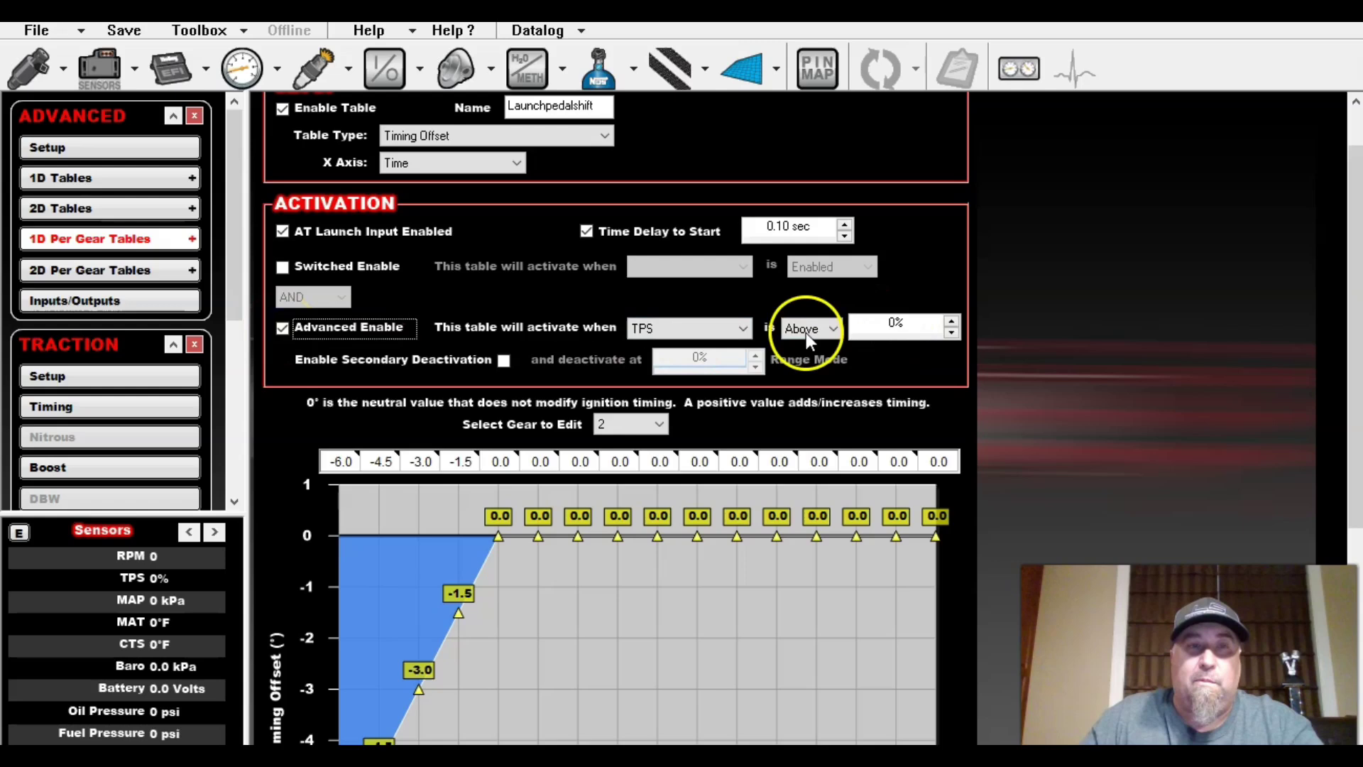
click(281, 329)
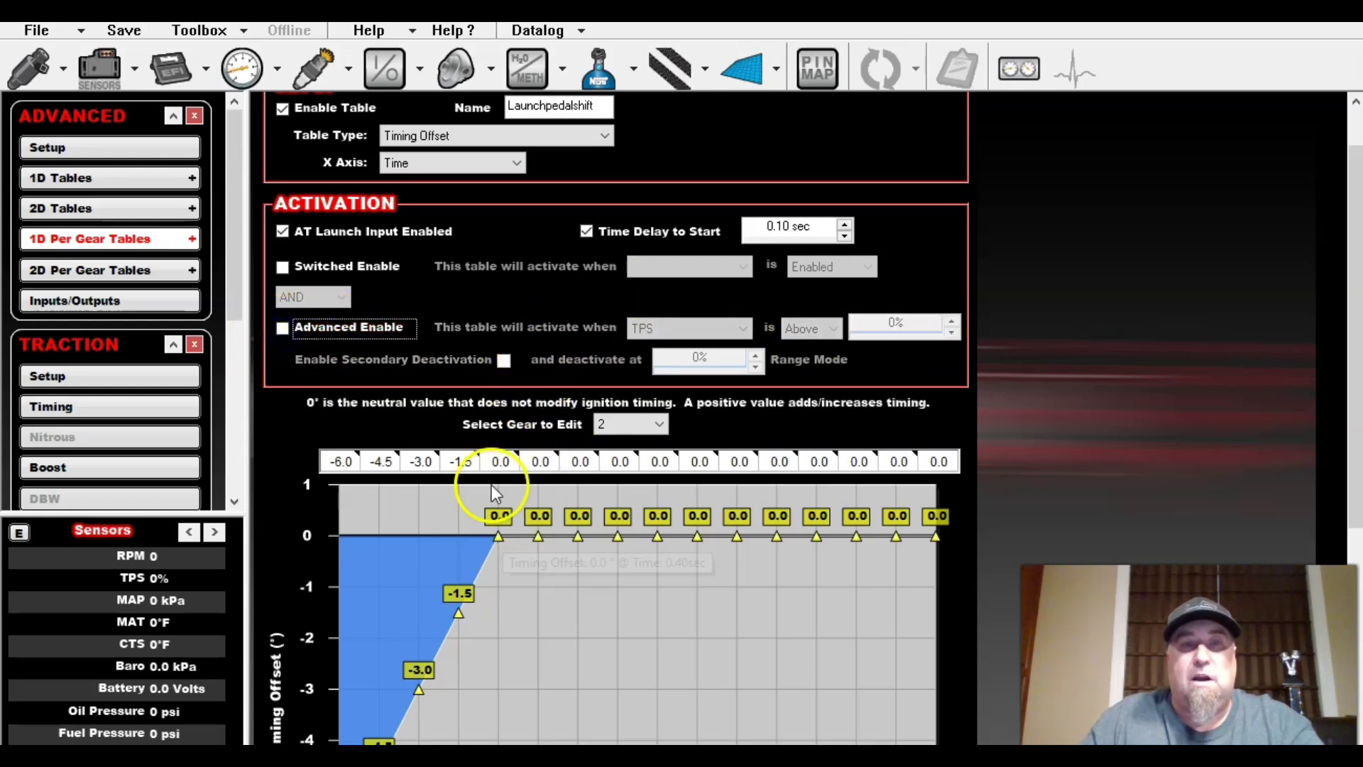
scroll(486, 548, down, 1)
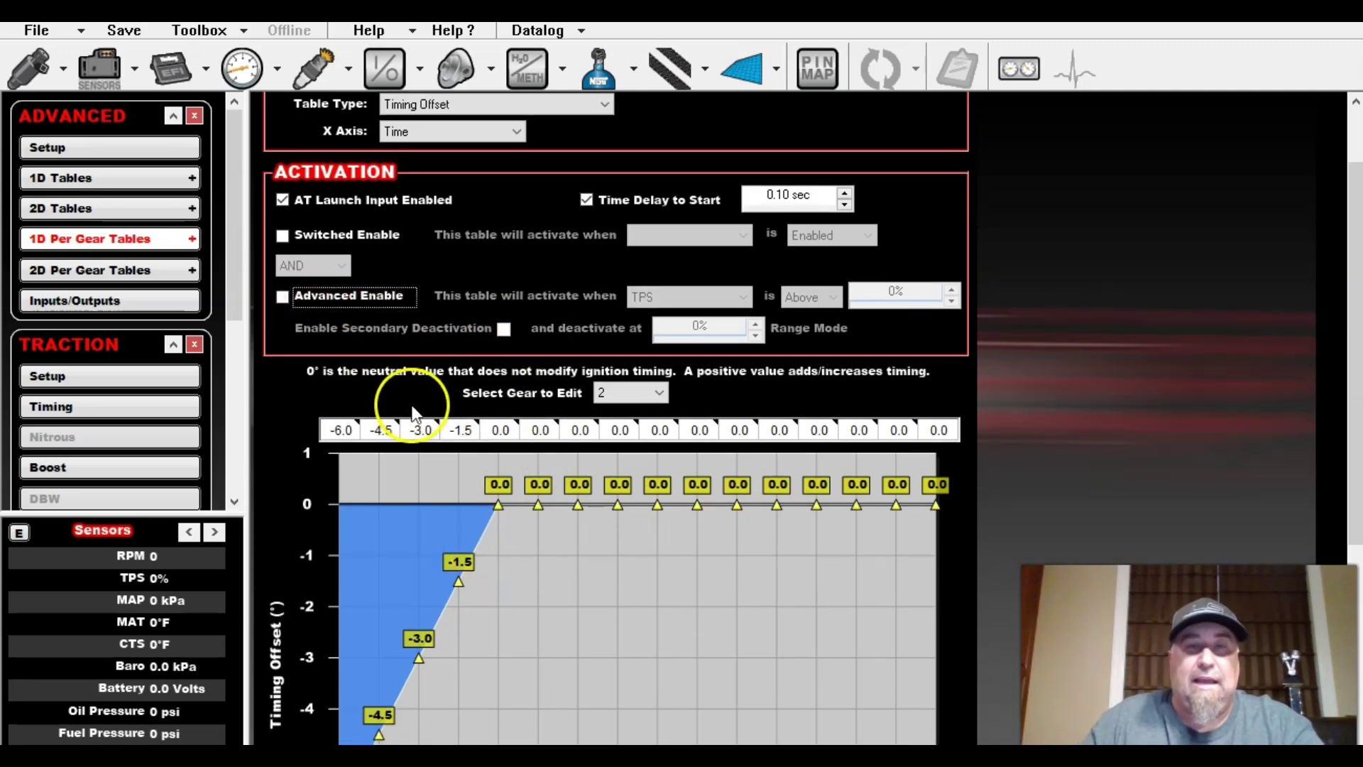
scroll(410, 407, up, 2)
scroll(410, 406, up, 1)
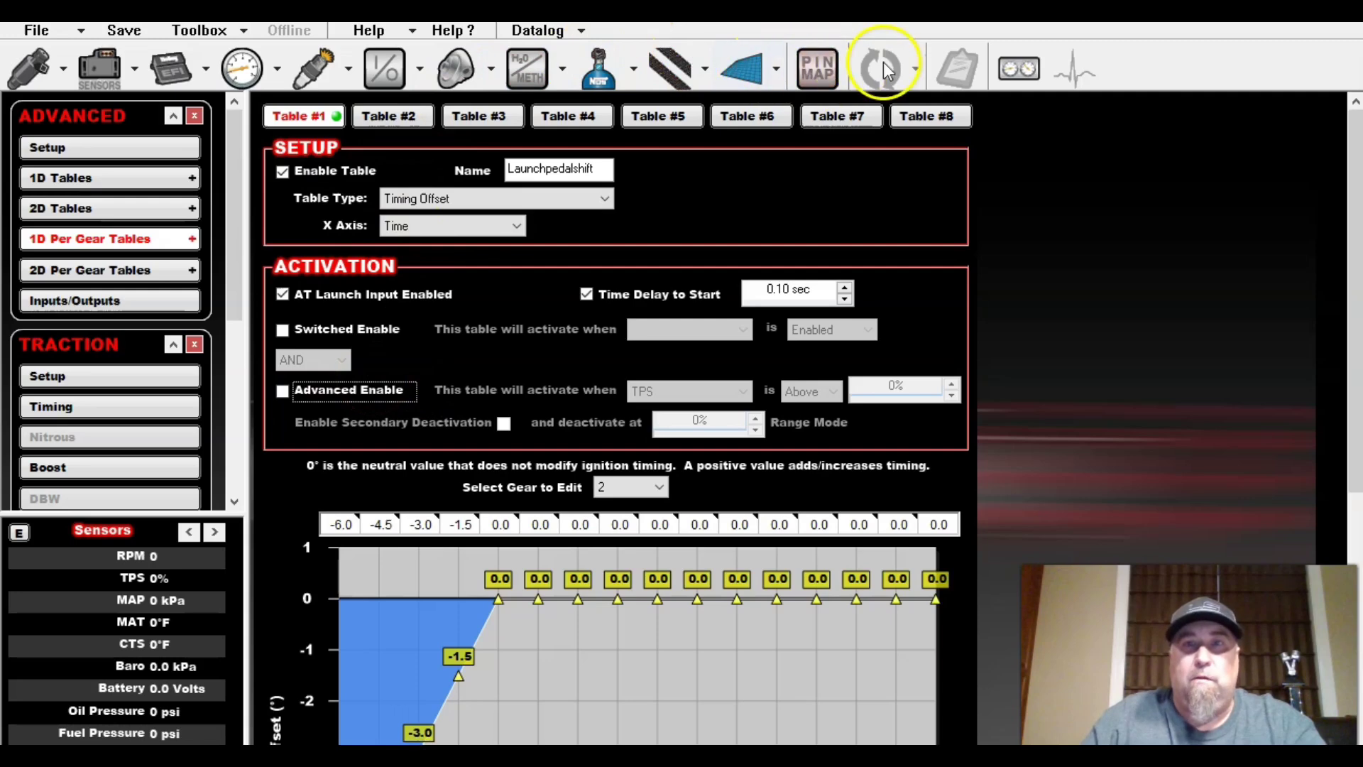
Open Boost Setup: dual-port dome control, 12.0 psig launch target, 8.0 psig scramble increase.
click(458, 76)
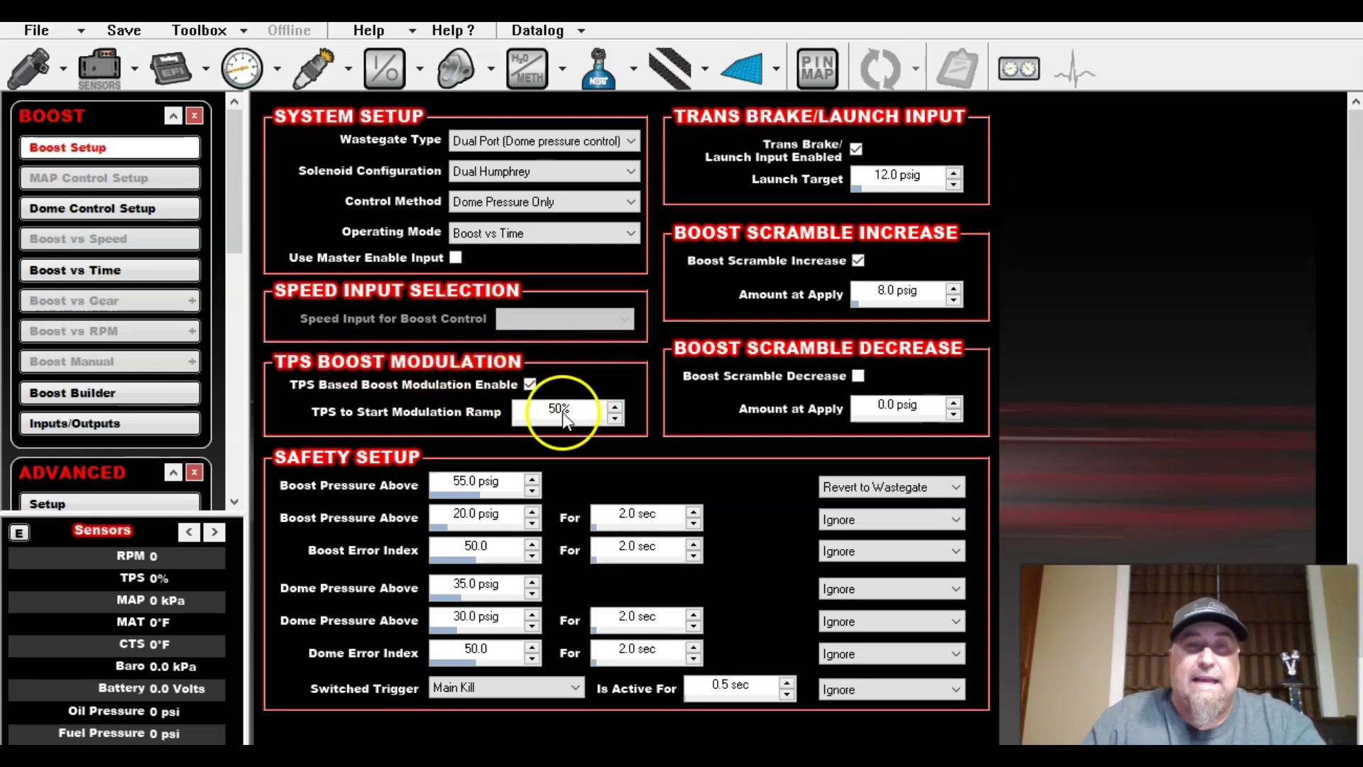
click(529, 387)
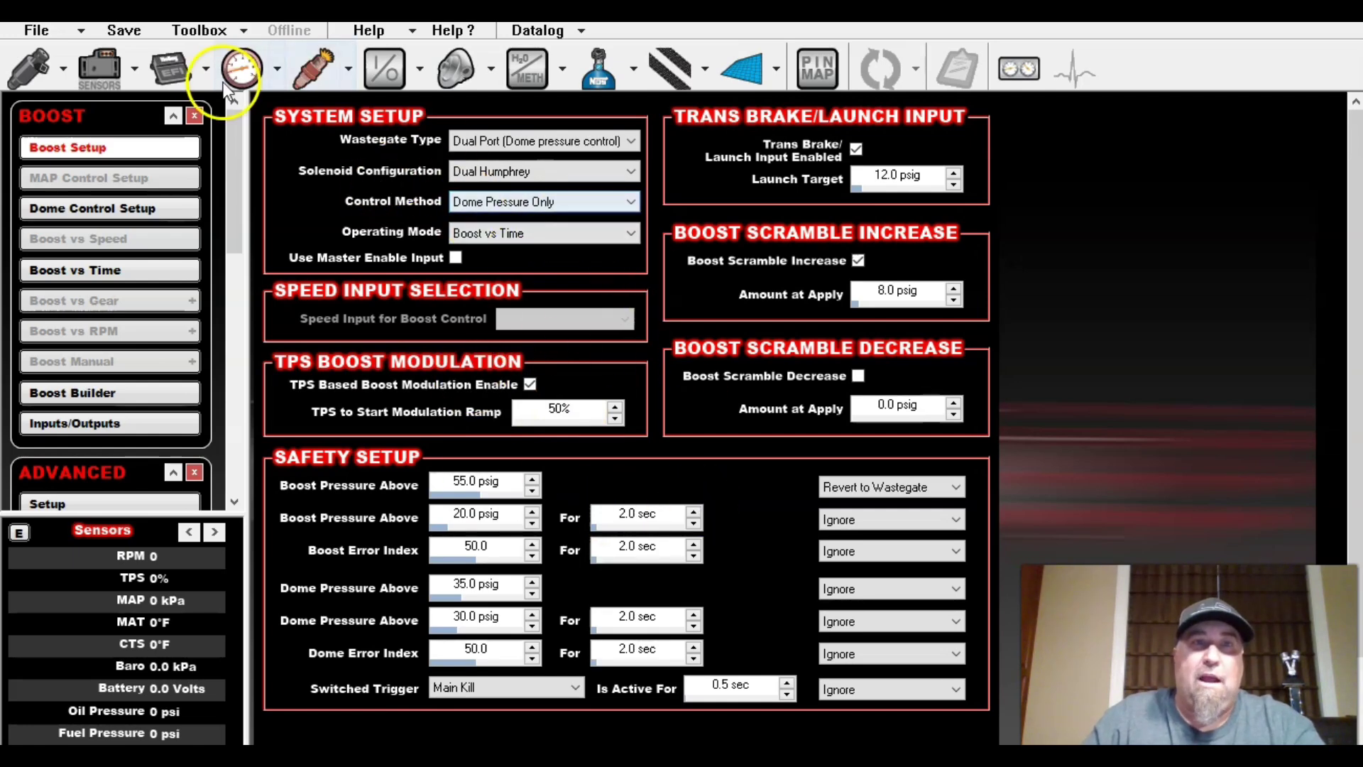
Return to the gear 1 2D Timing Offset grid, pulling up to -15.0° at 8200 RPM.
click(740, 76)
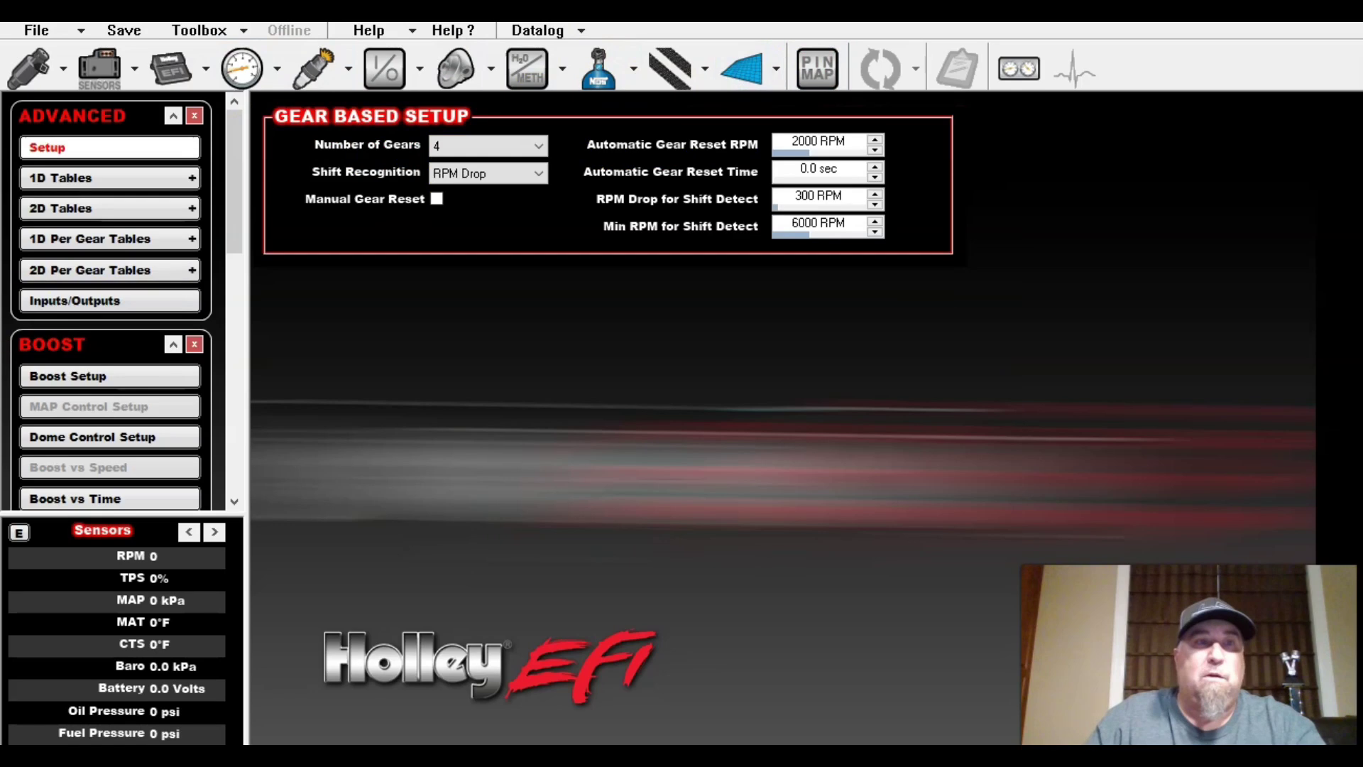
click(105, 270)
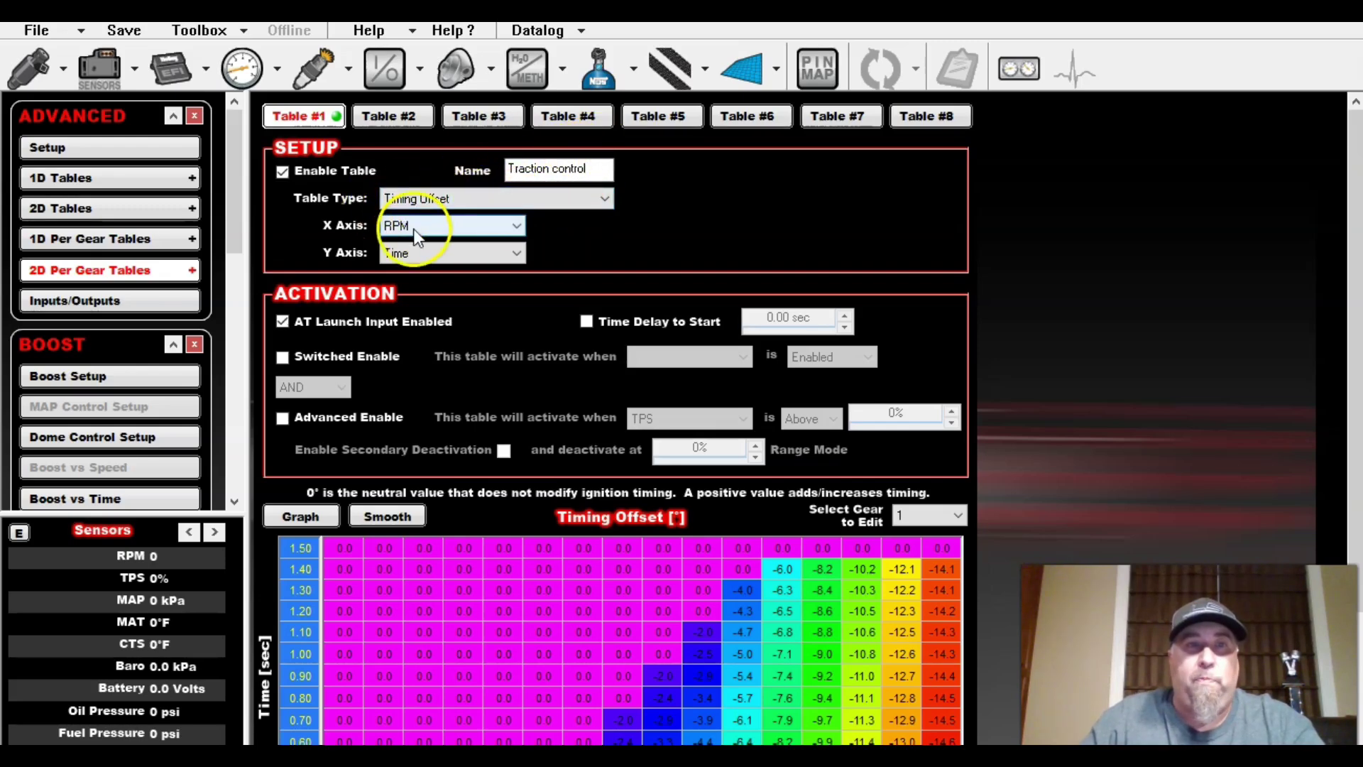
scroll(429, 228, down, 1)
scroll(428, 229, down, 1)
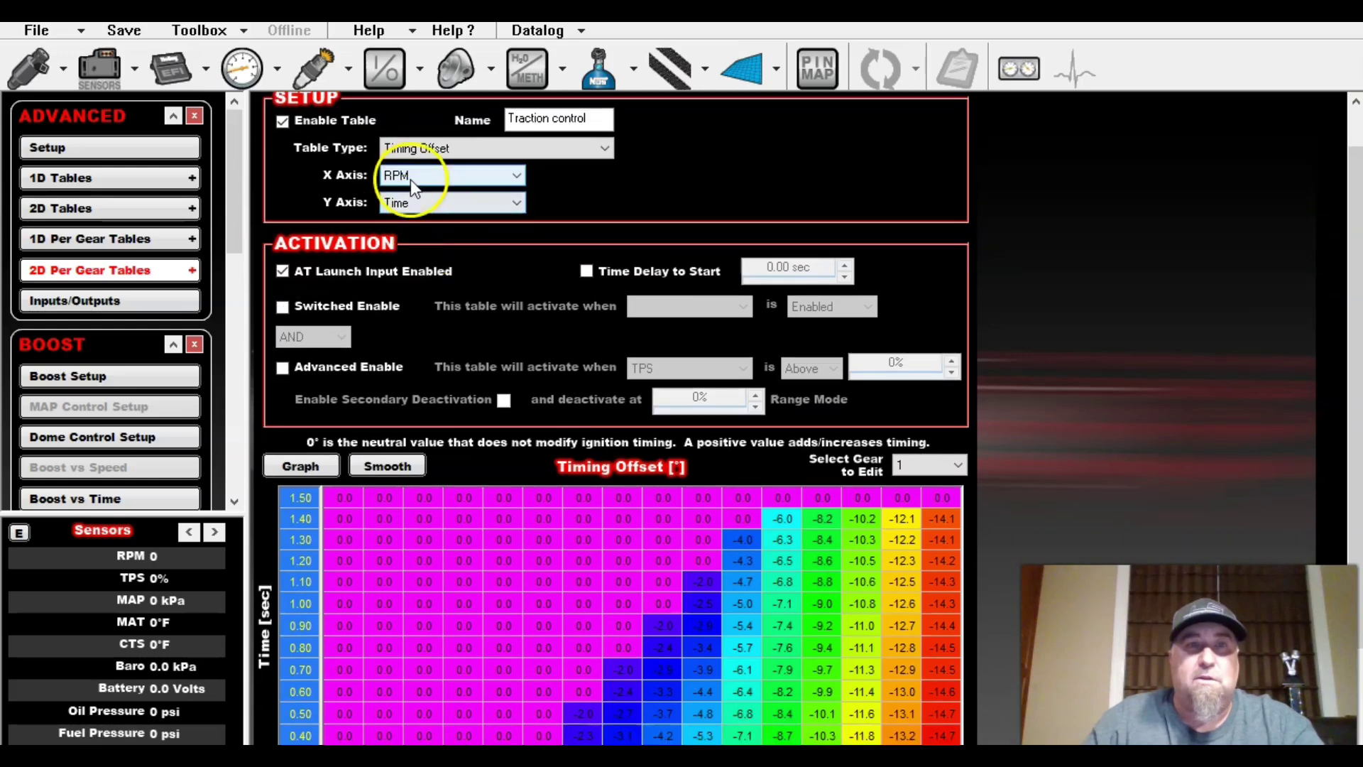
scroll(405, 203, down, 6)
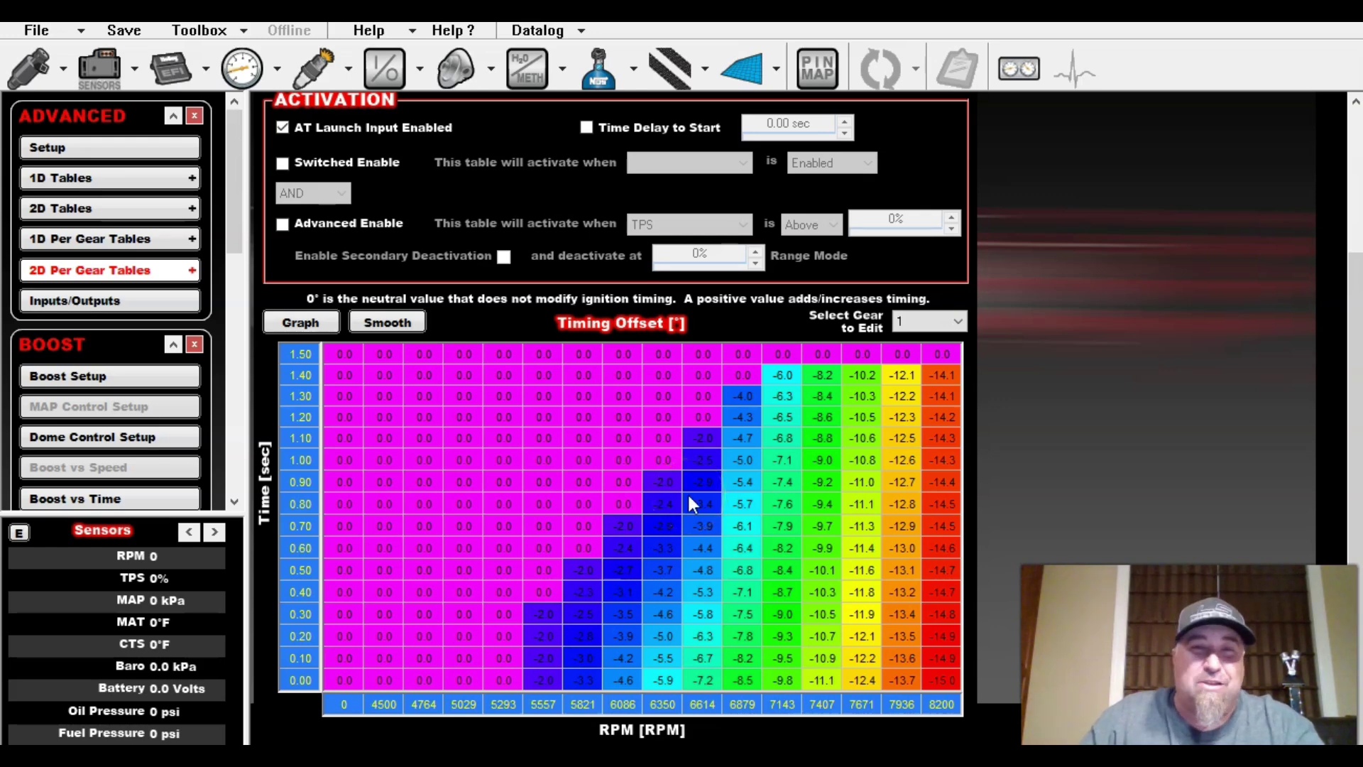
click(639, 451)
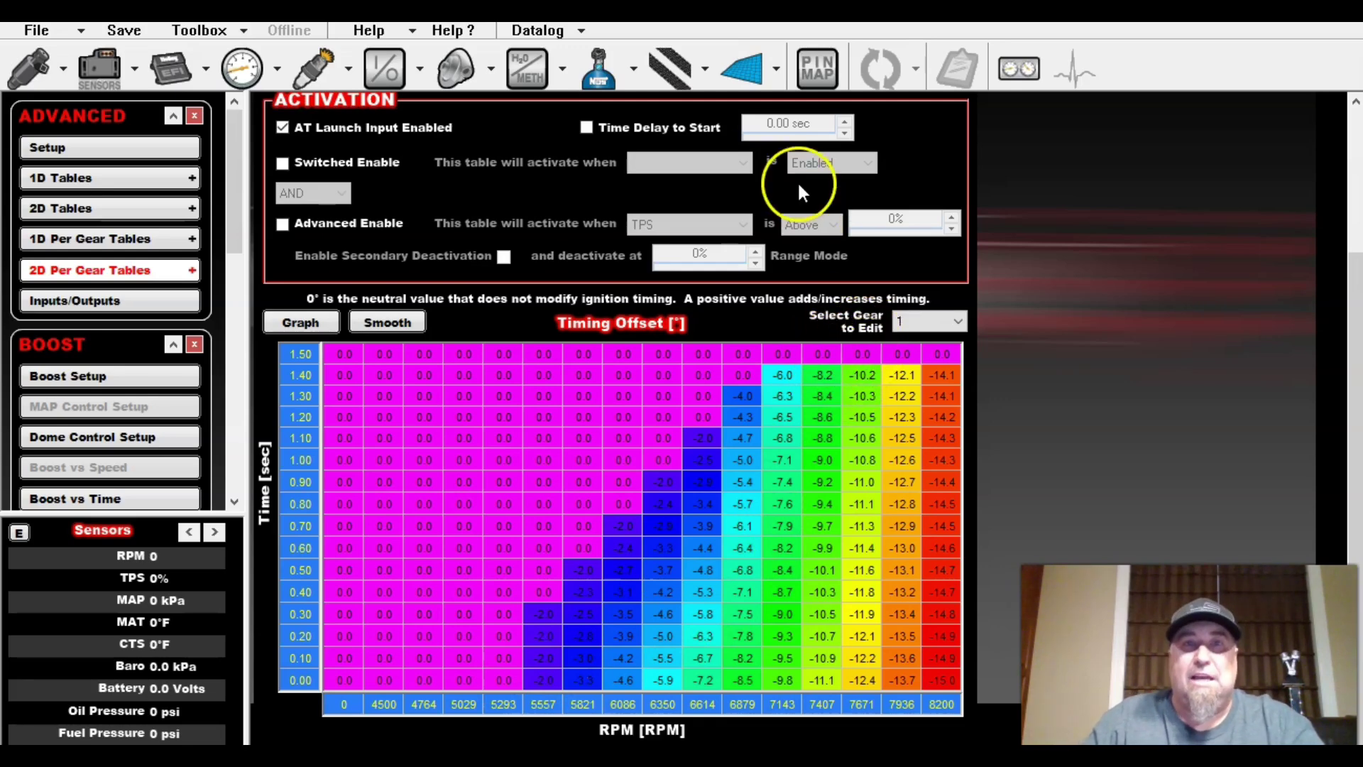
Load the Drag Race 1 log through Datalog > Open Data Log.
click(582, 33)
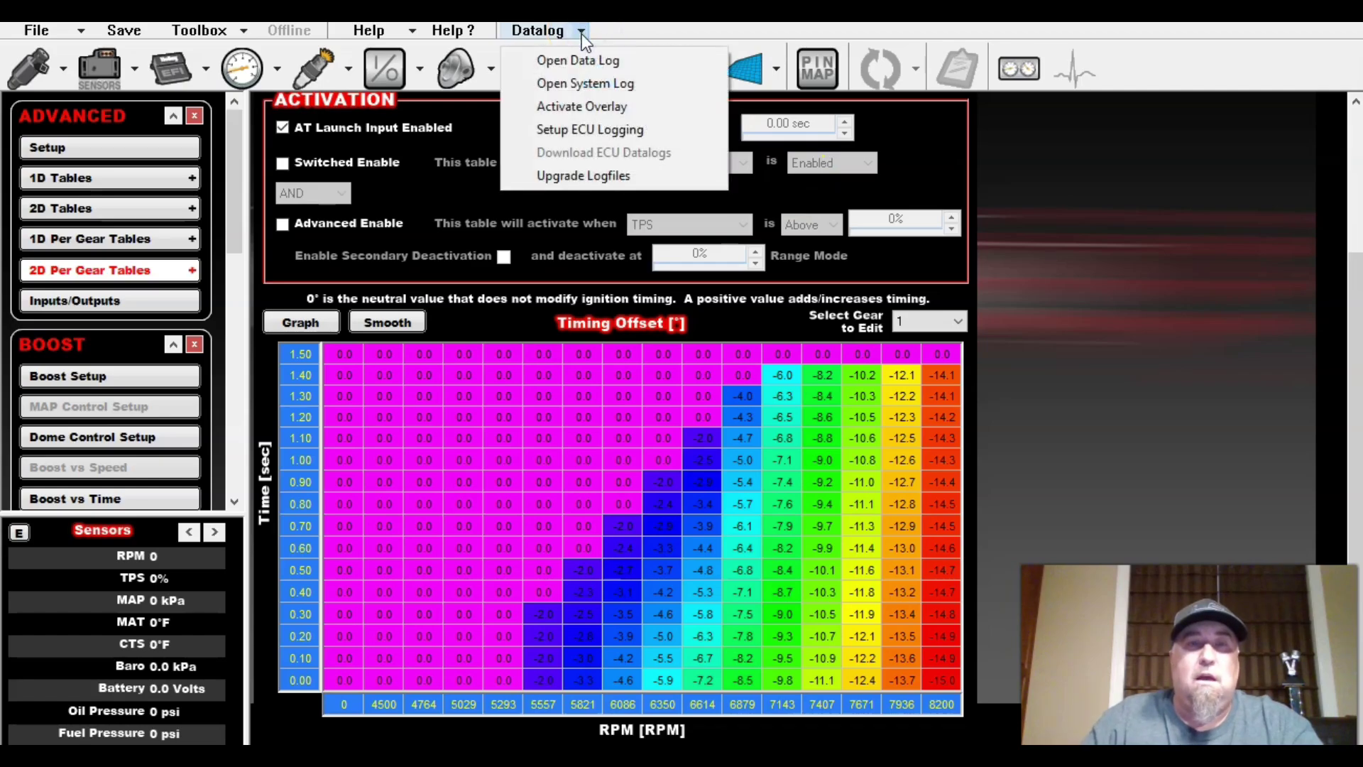
click(584, 53)
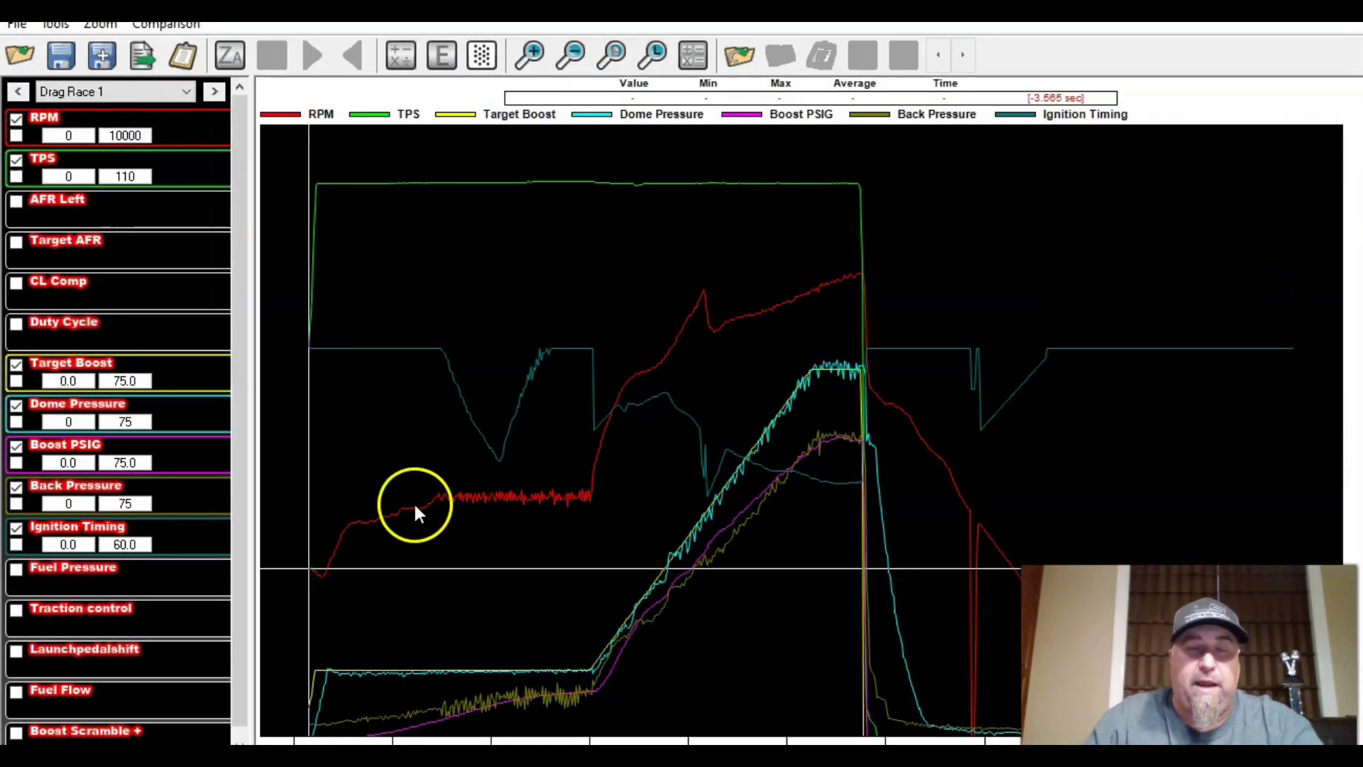
Add the Traction control channel and place the time cursor near launch with Ignition Timing shown.
click(15, 611)
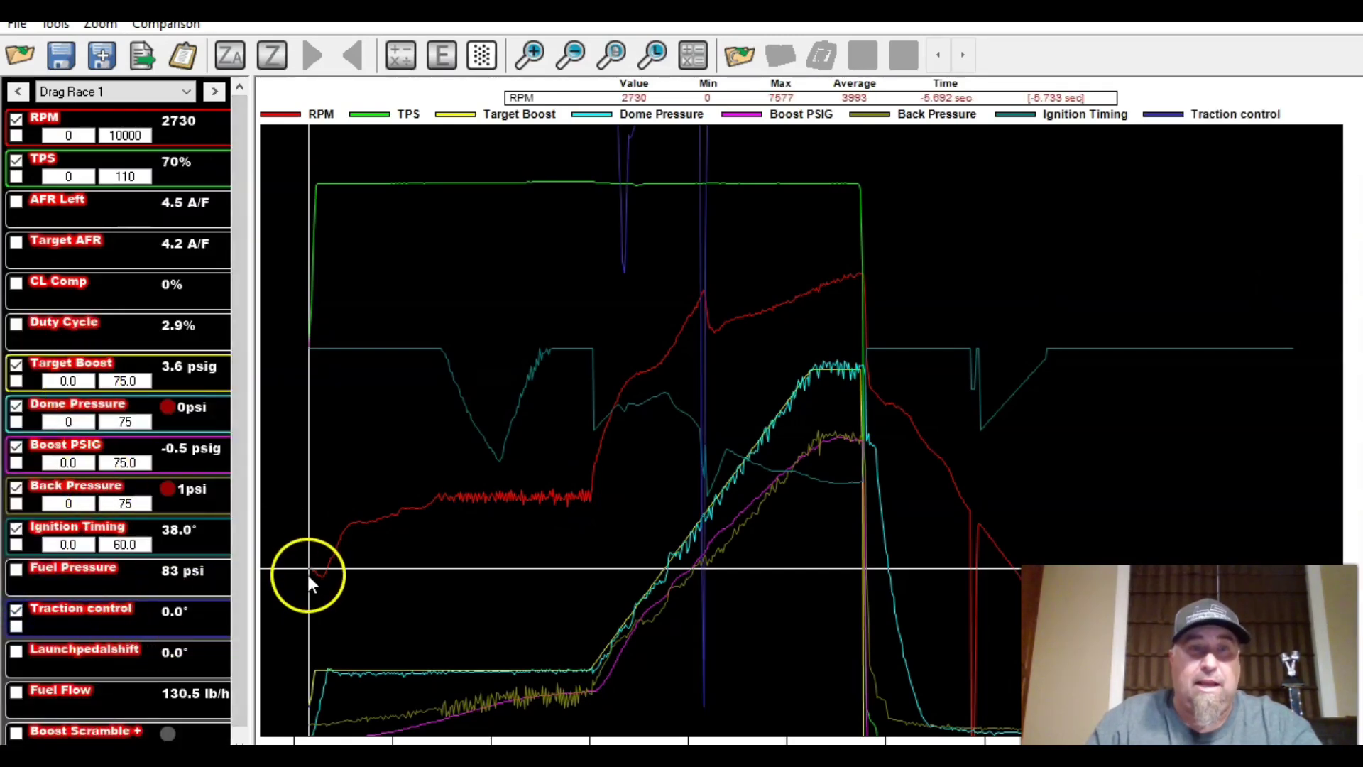
click(307, 573)
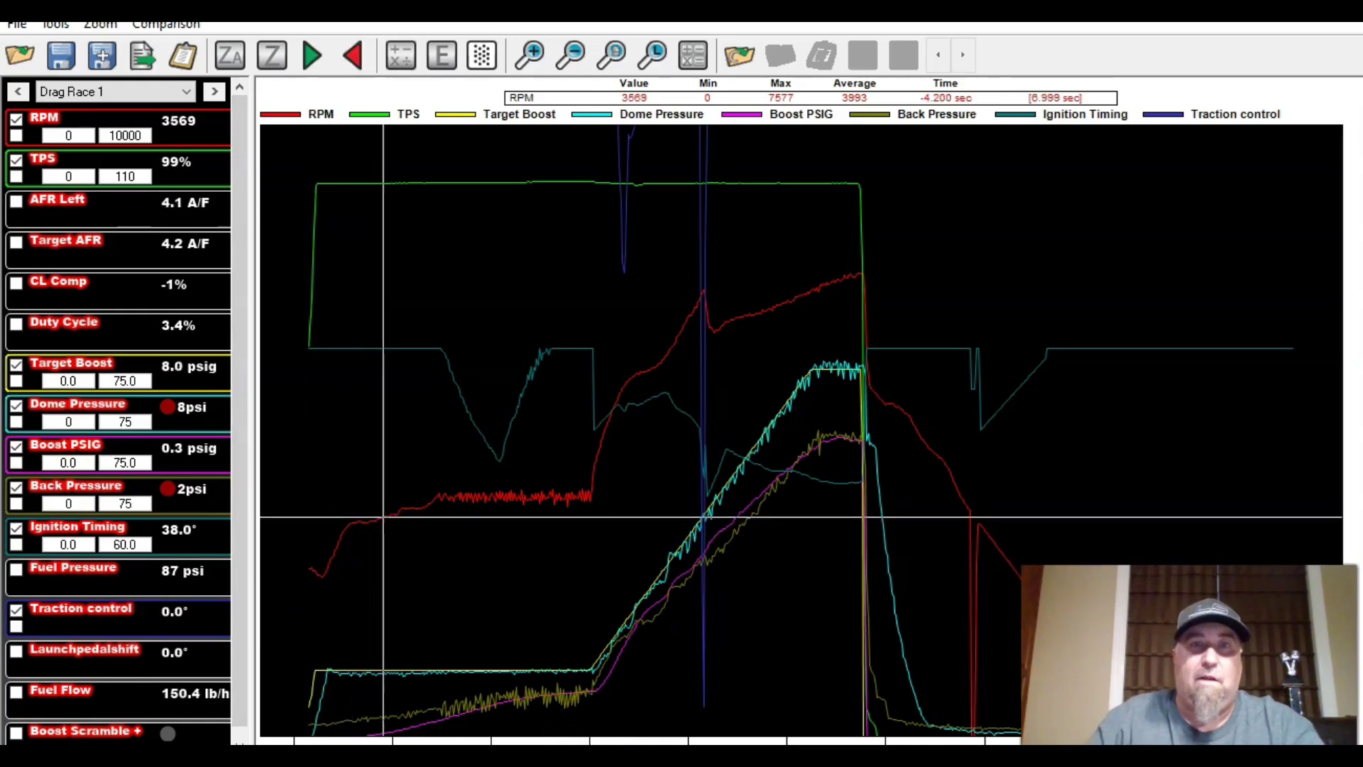
click(606, 206)
drag(635, 147, 386, 523)
click(523, 572)
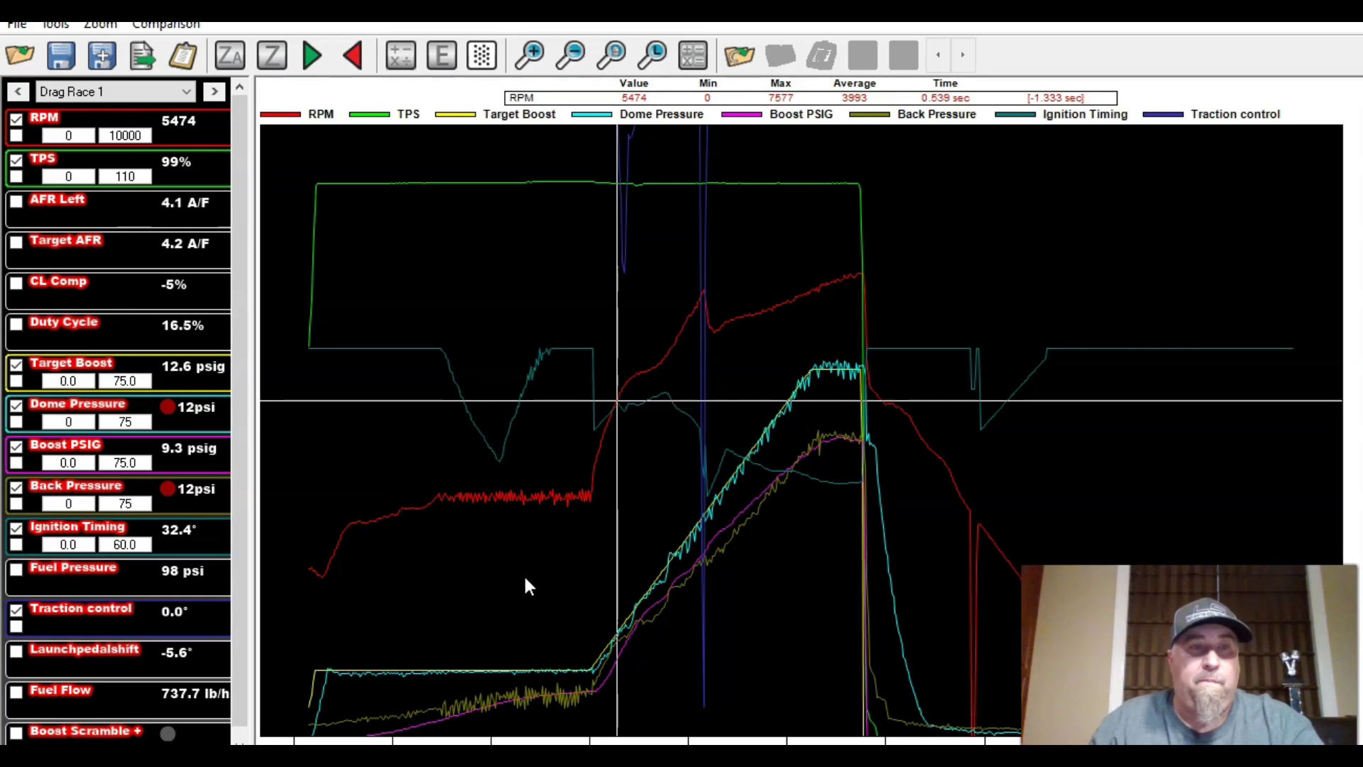
click(16, 570)
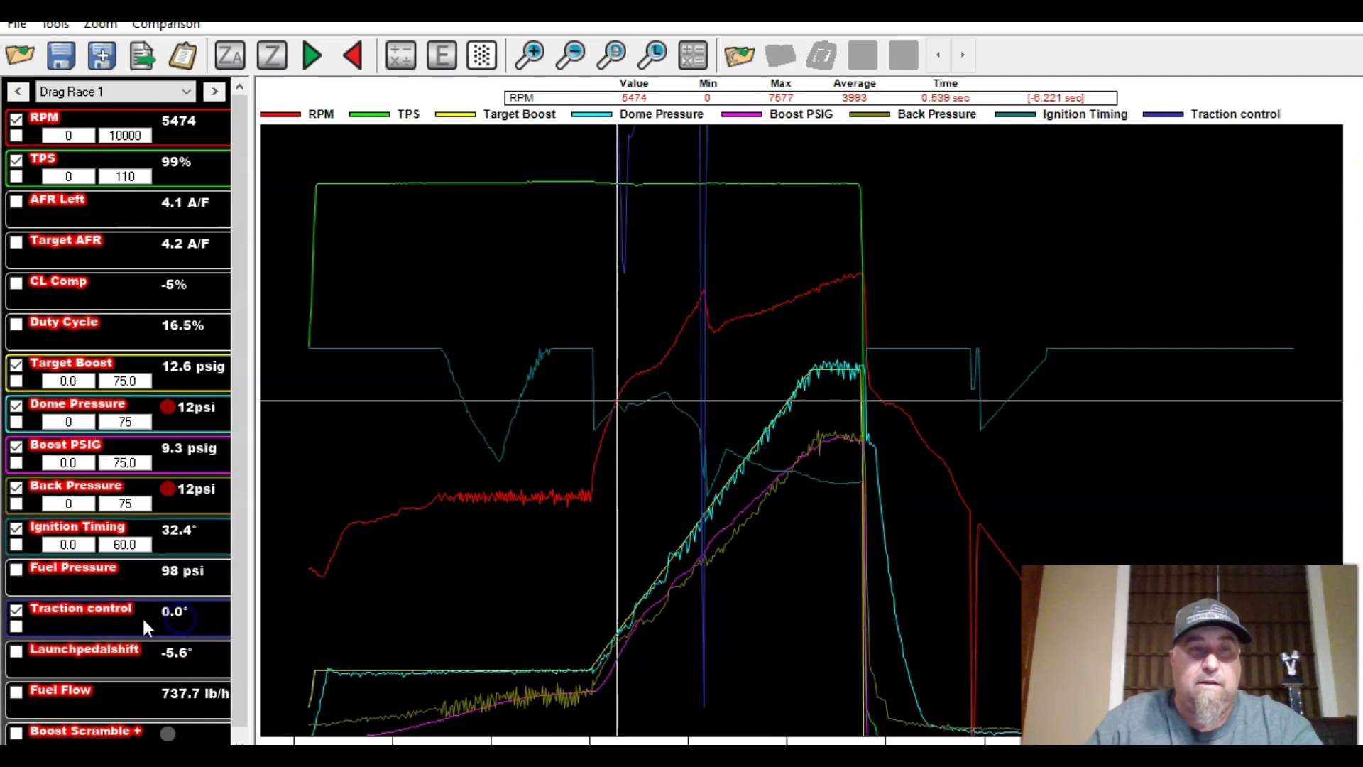
click(634, 382)
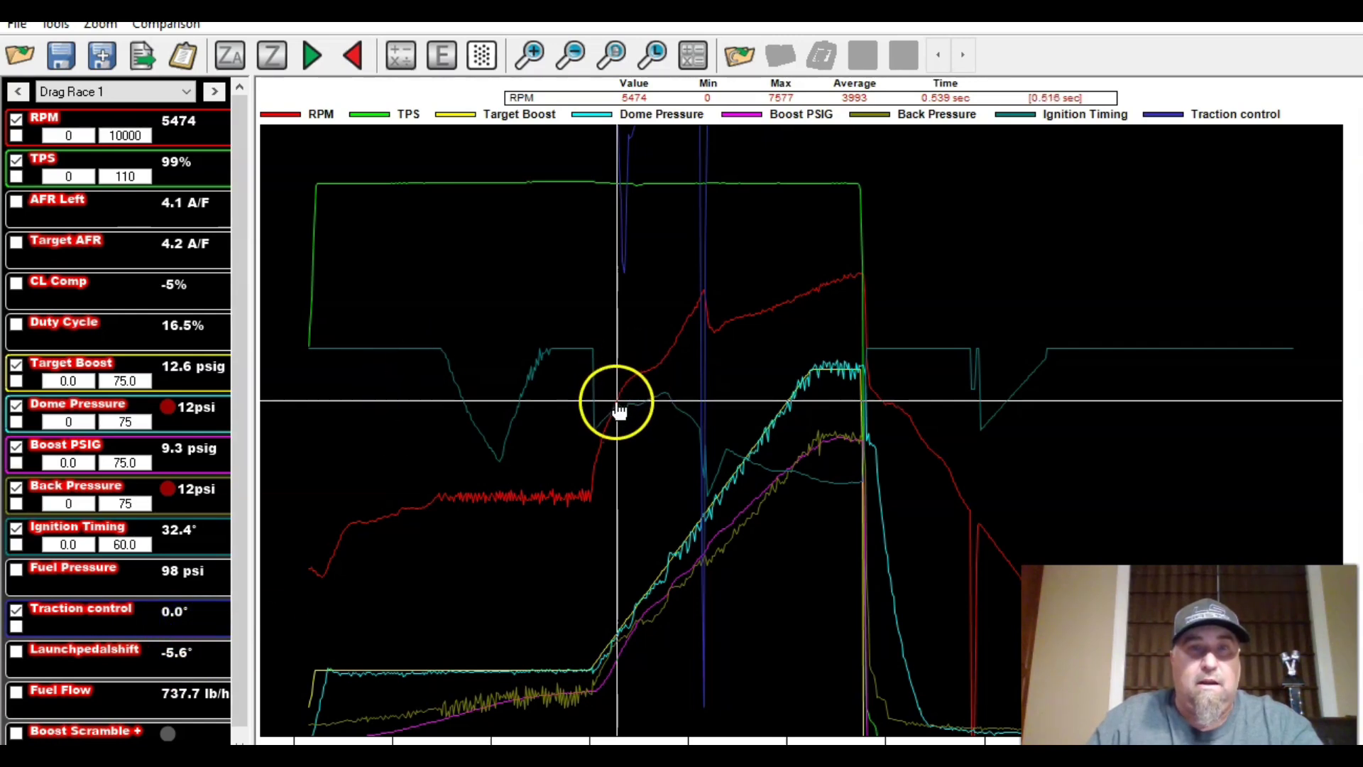
click(617, 403)
Step the cursor through the pass to where traction control pulls -4.5° near 2.3 sec.
key(Right)
key(Right)
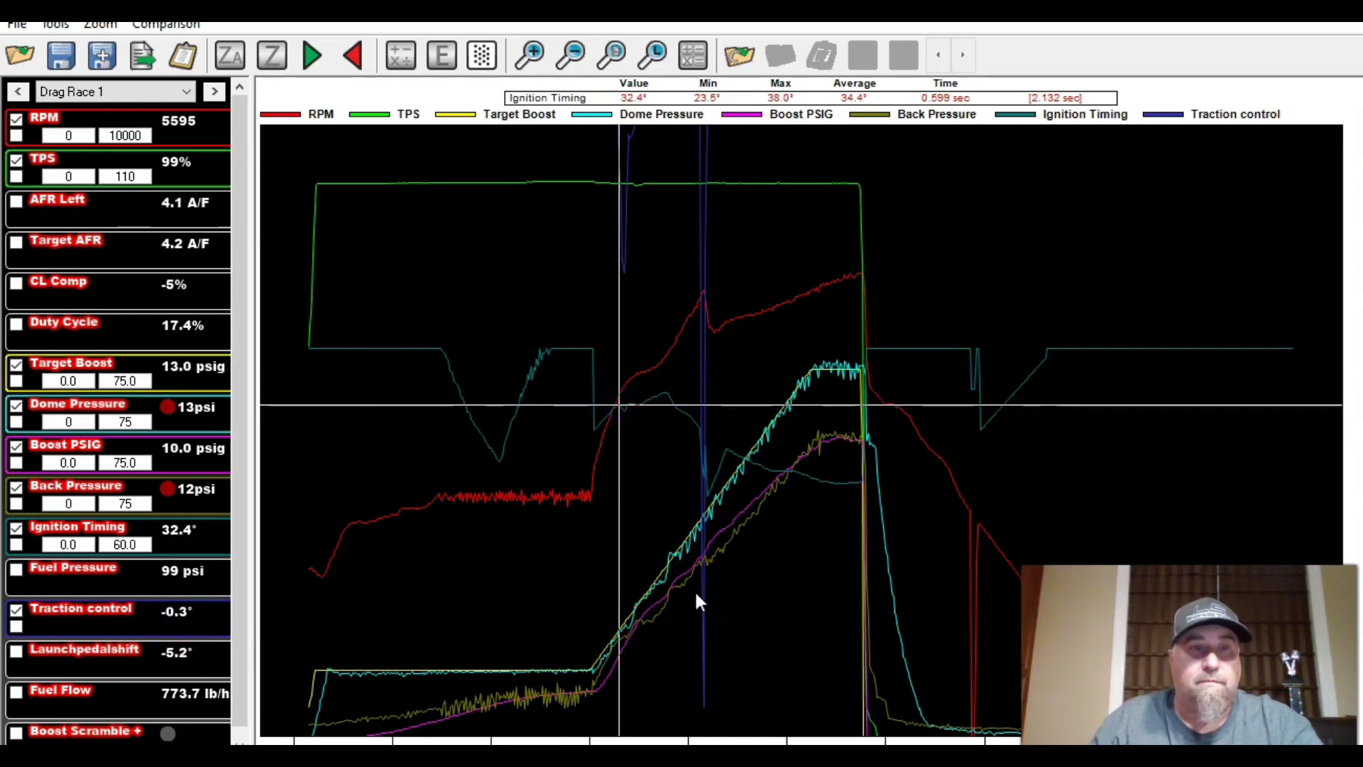
key(Right)
key(Right)
key(Right)
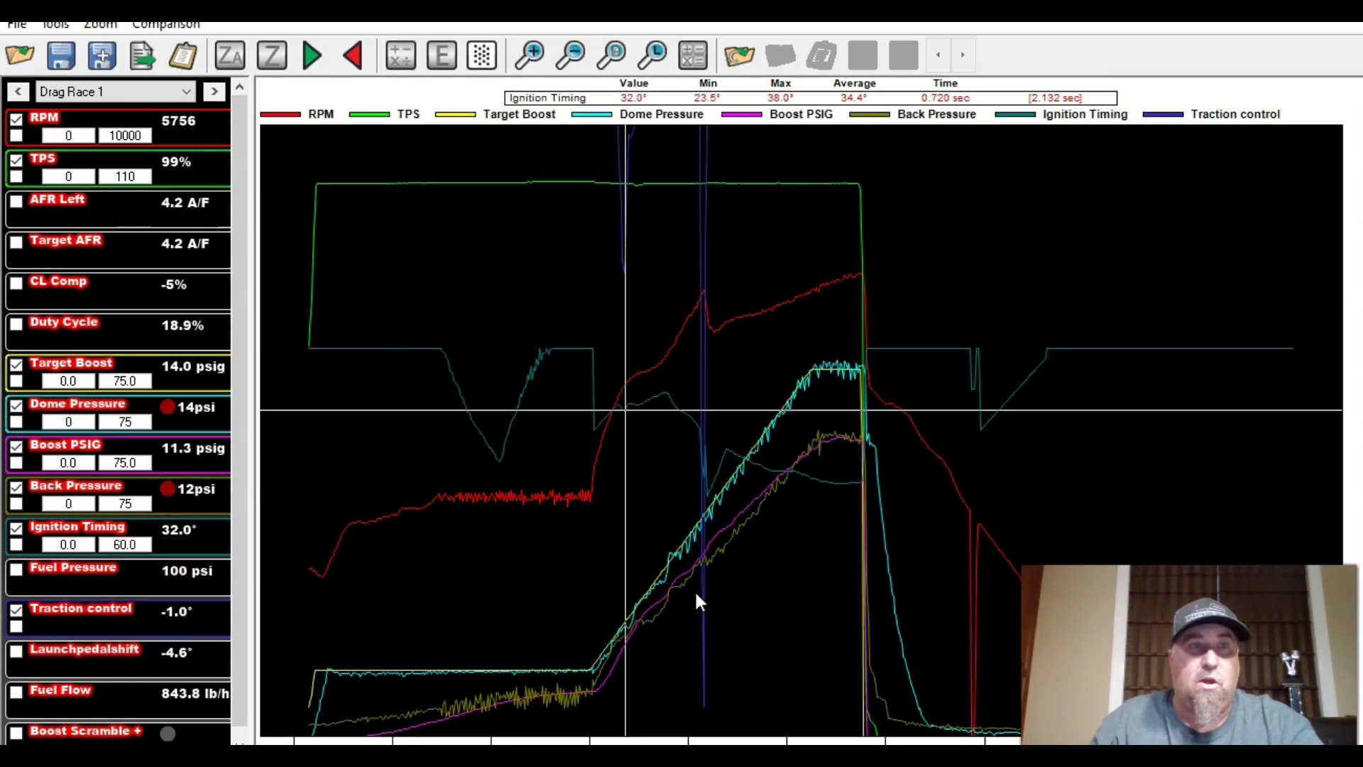
key(Right)
key(Right)
key(Right)
key(Right)
key(Right)
key(Right)
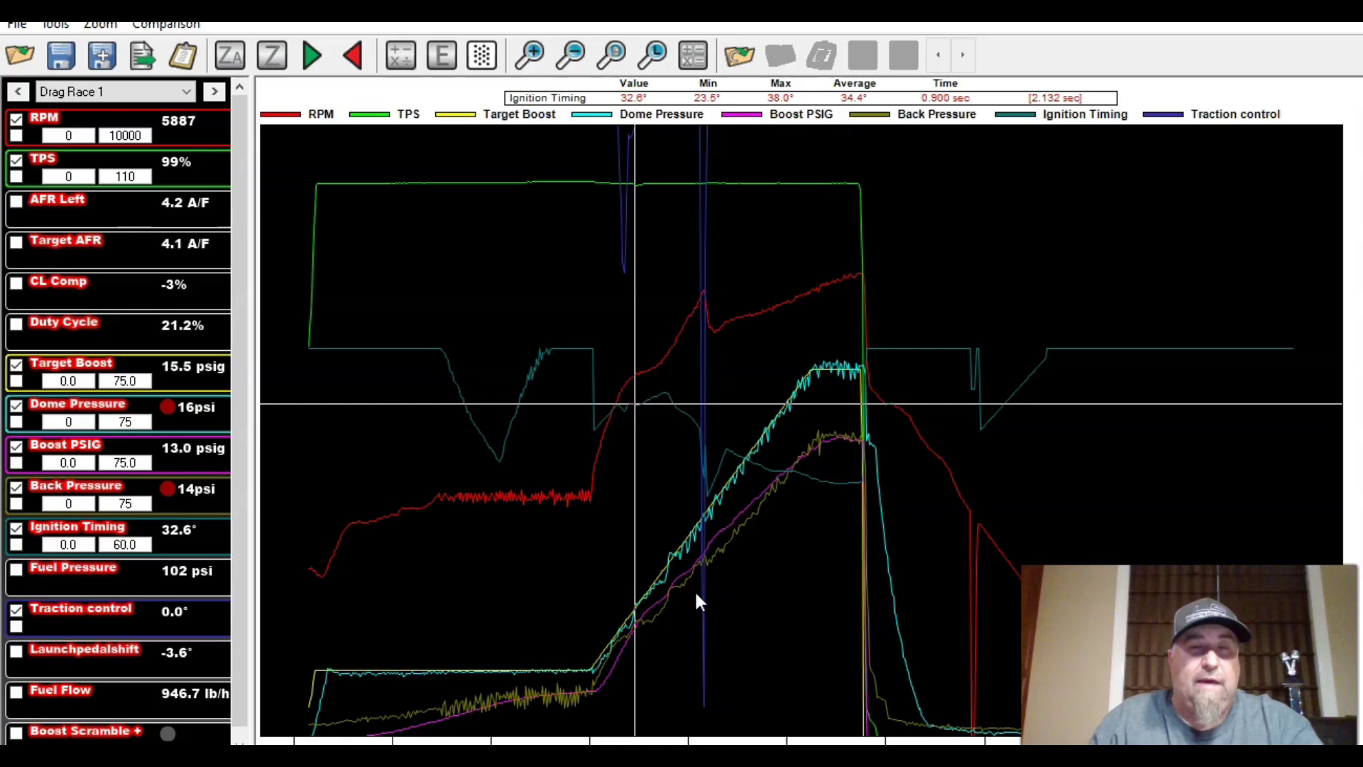
key(Right)
key(Right)
key(Right)
key(Right)
key(Right)
key(Right)
key(Right)
key(Right)
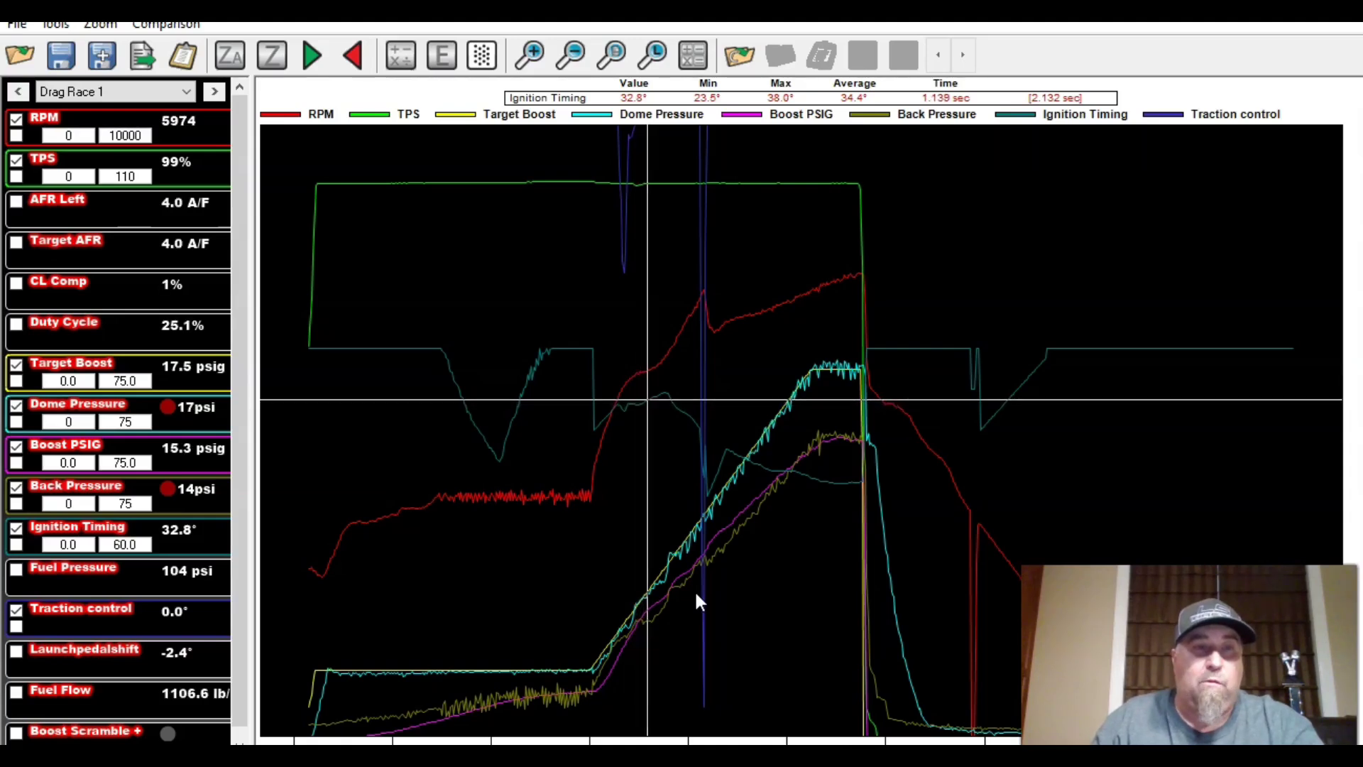
key(Right)
key(Right)
key(Right)
key(Right)
key(Right)
key(Right)
key(Right)
key(Right)
key(Right)
key(Right)
key(Right)
key(Right)
key(Right)
key(Right)
key(Right)
key(Right)
key(Right)
key(Right)
key(Right)
key(Right)
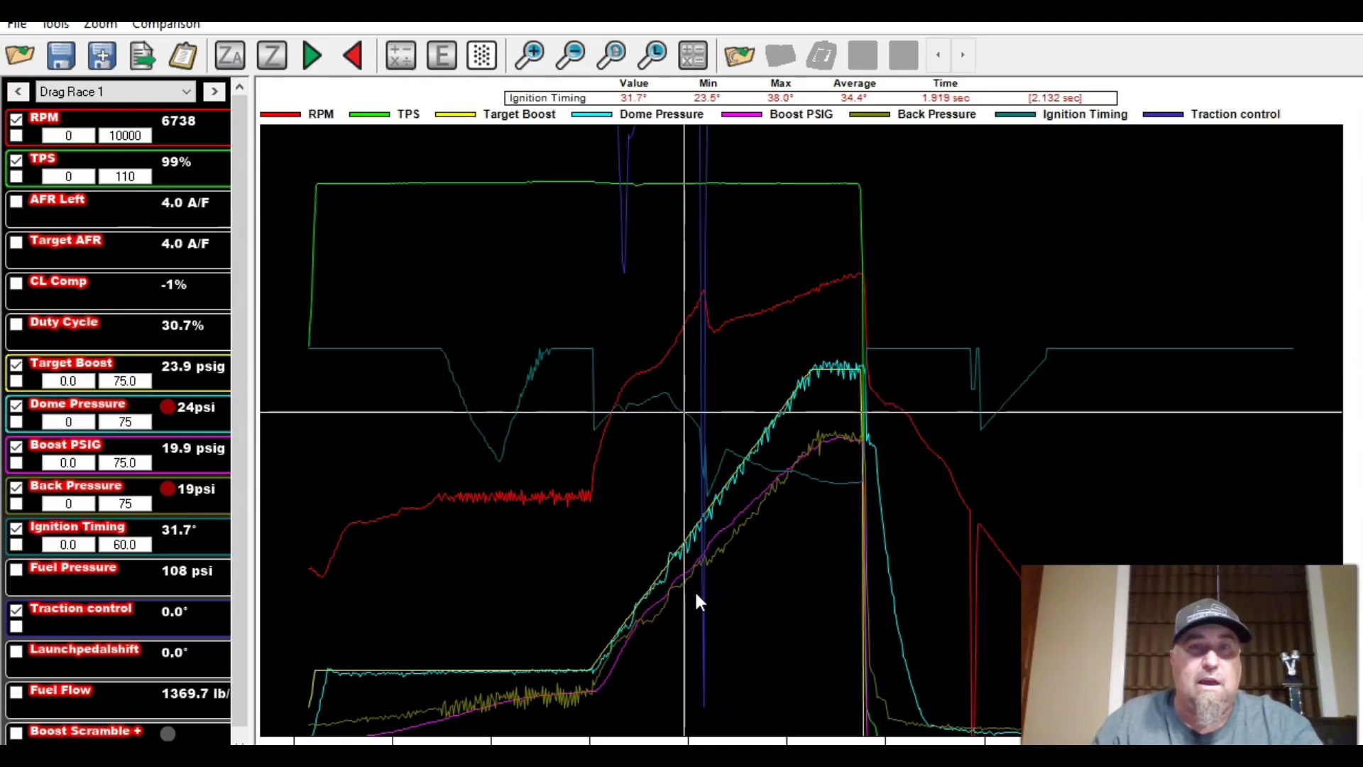
key(Right)
key(Right)
key(Right)
key(Right)
key(Right)
key(Right)
key(Right)
key(Right)
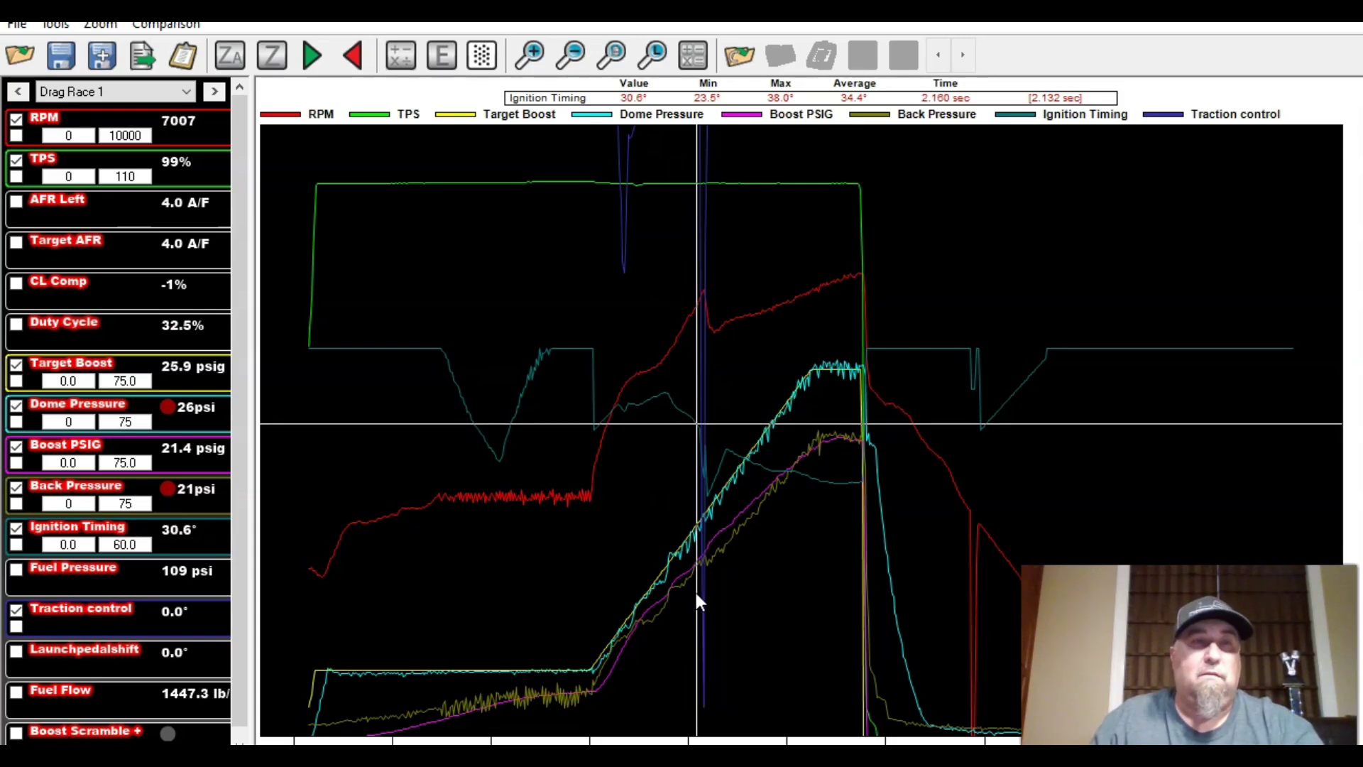
key(Right)
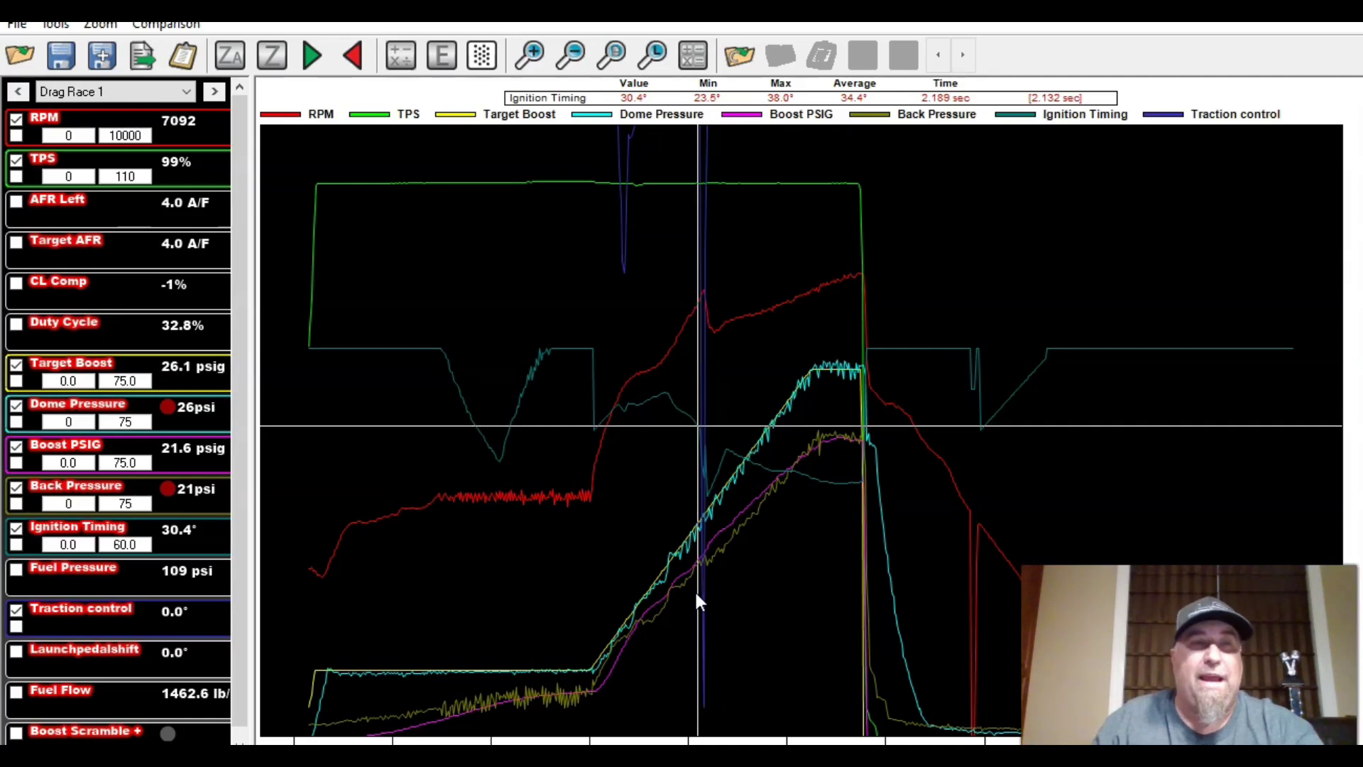
key(Right)
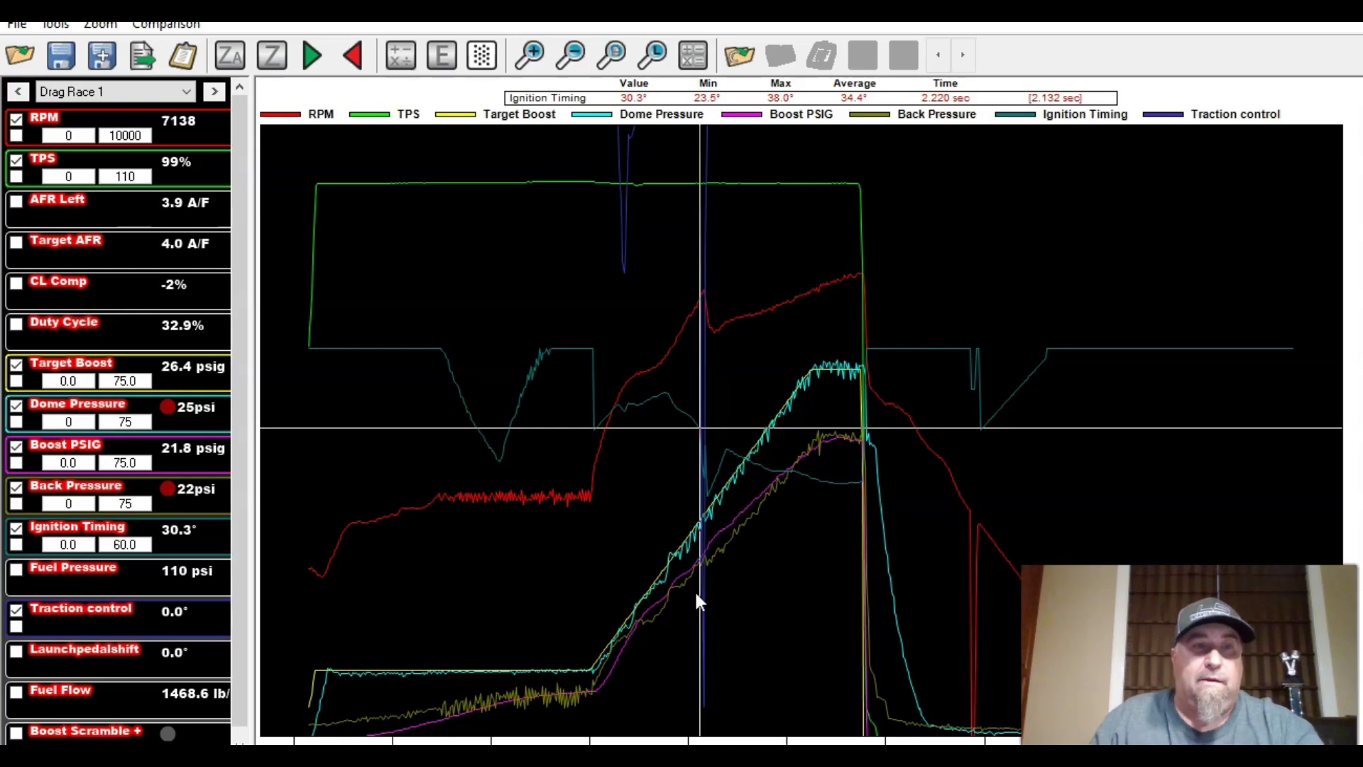
key(Right)
key(Right)
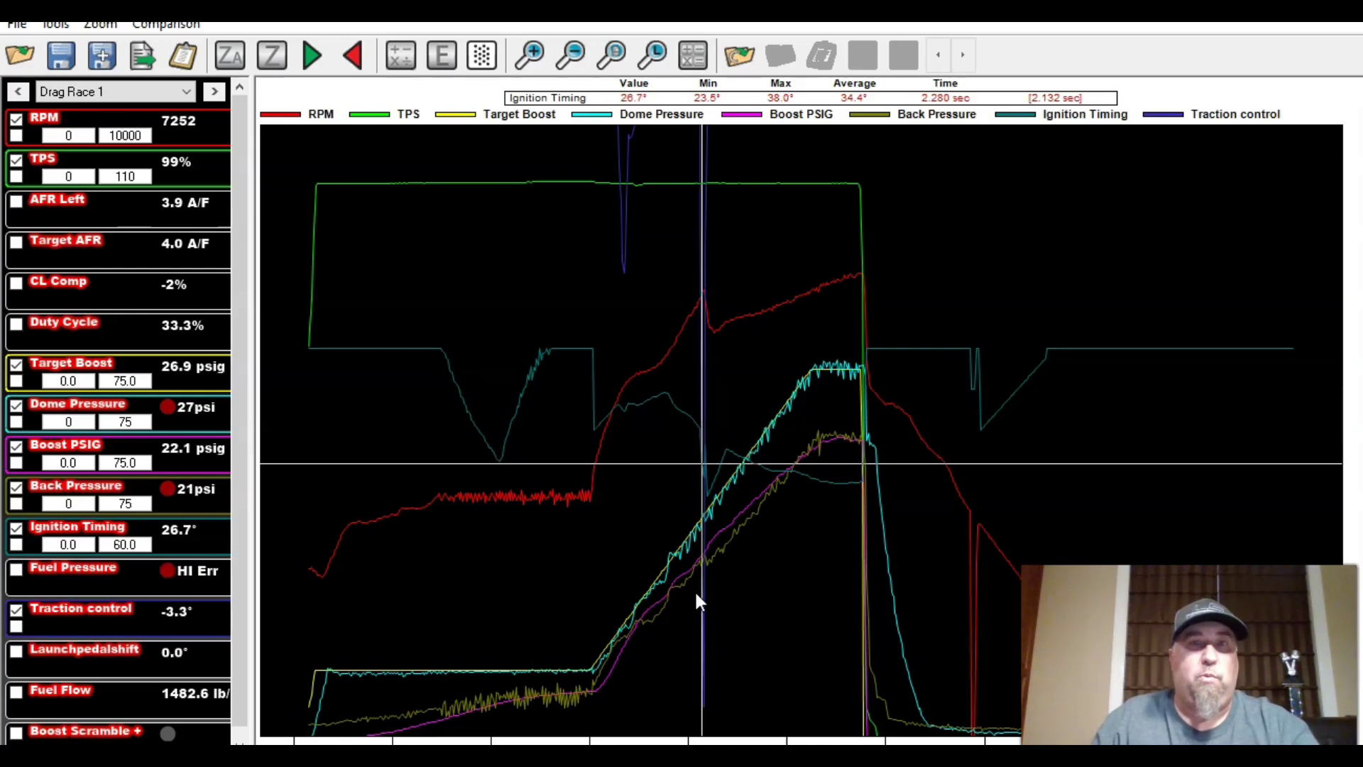
key(Right)
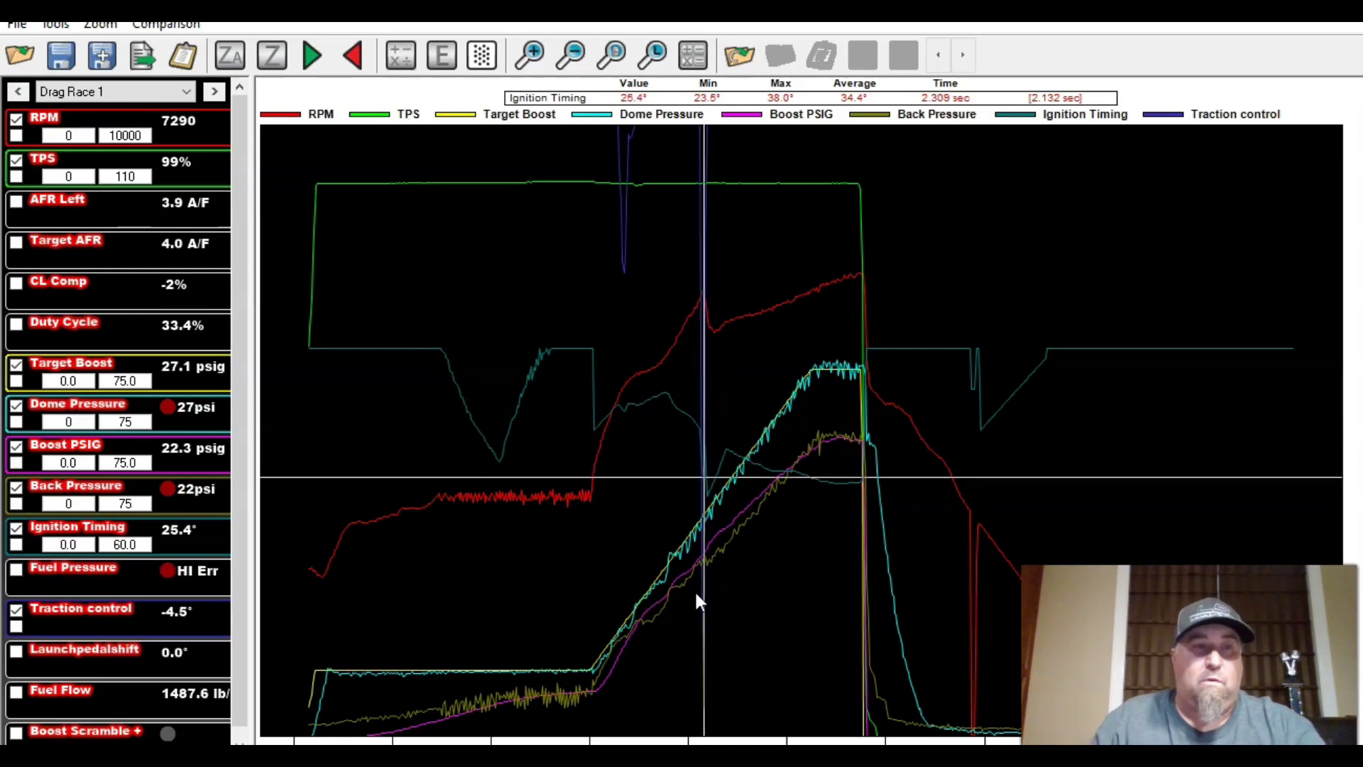
key(Right)
key(Right)
key(Right)
key(Right)
key(Right)
key(Right)
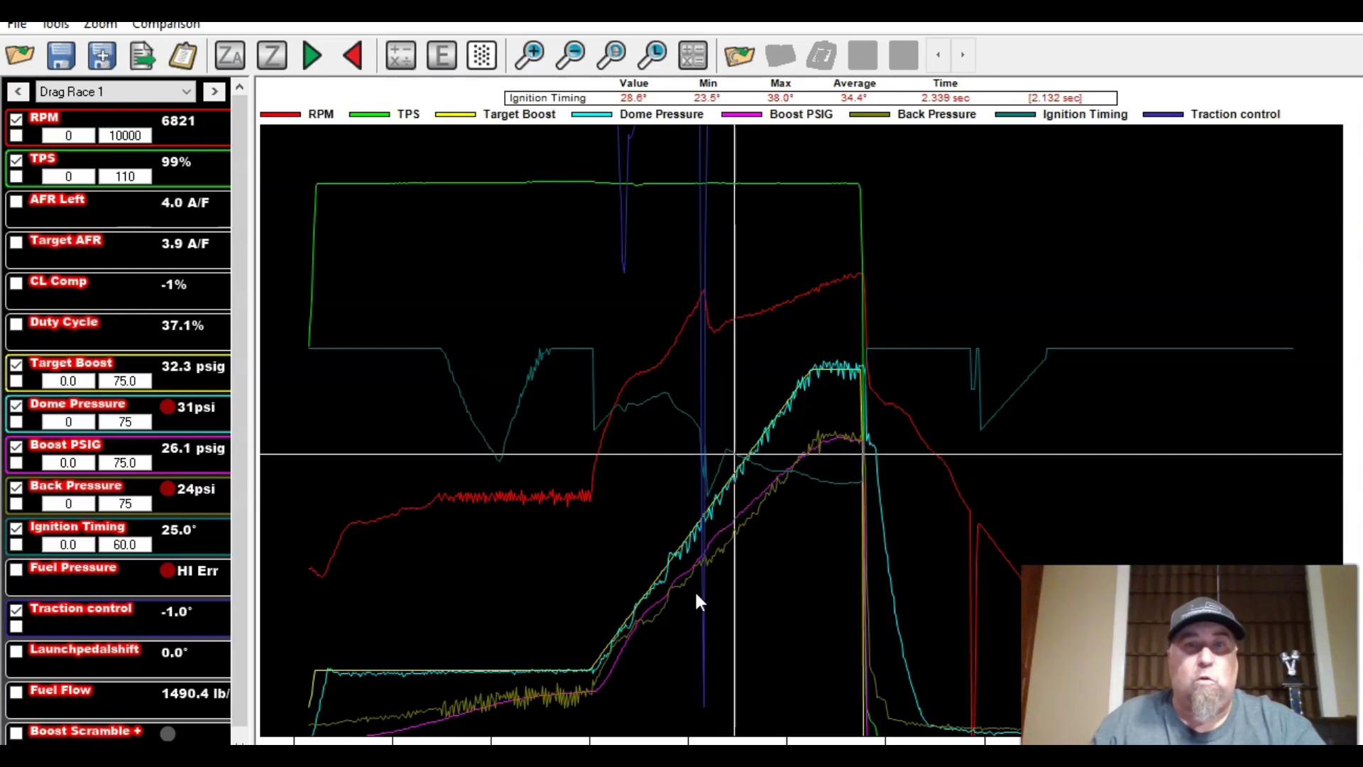
Step the cursor around 2.519 sec to read the -3.5° pull with 25.0° ignition timing.
key(Left)
key(Left)
key(Left)
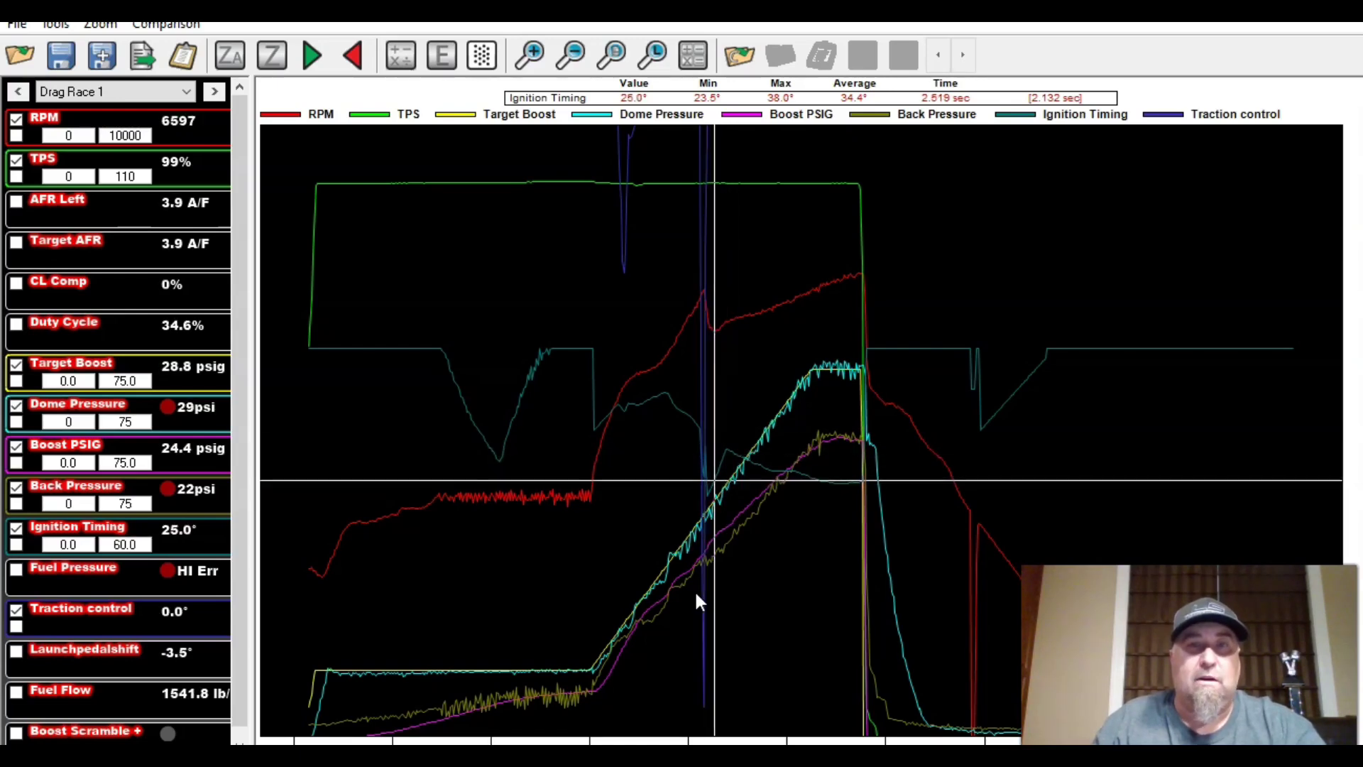
key(Right)
key(Right)
key(Right)
key(Right)
key(Right)
key(Right)
key(Right)
key(Right)
key(Right)
key(Right)
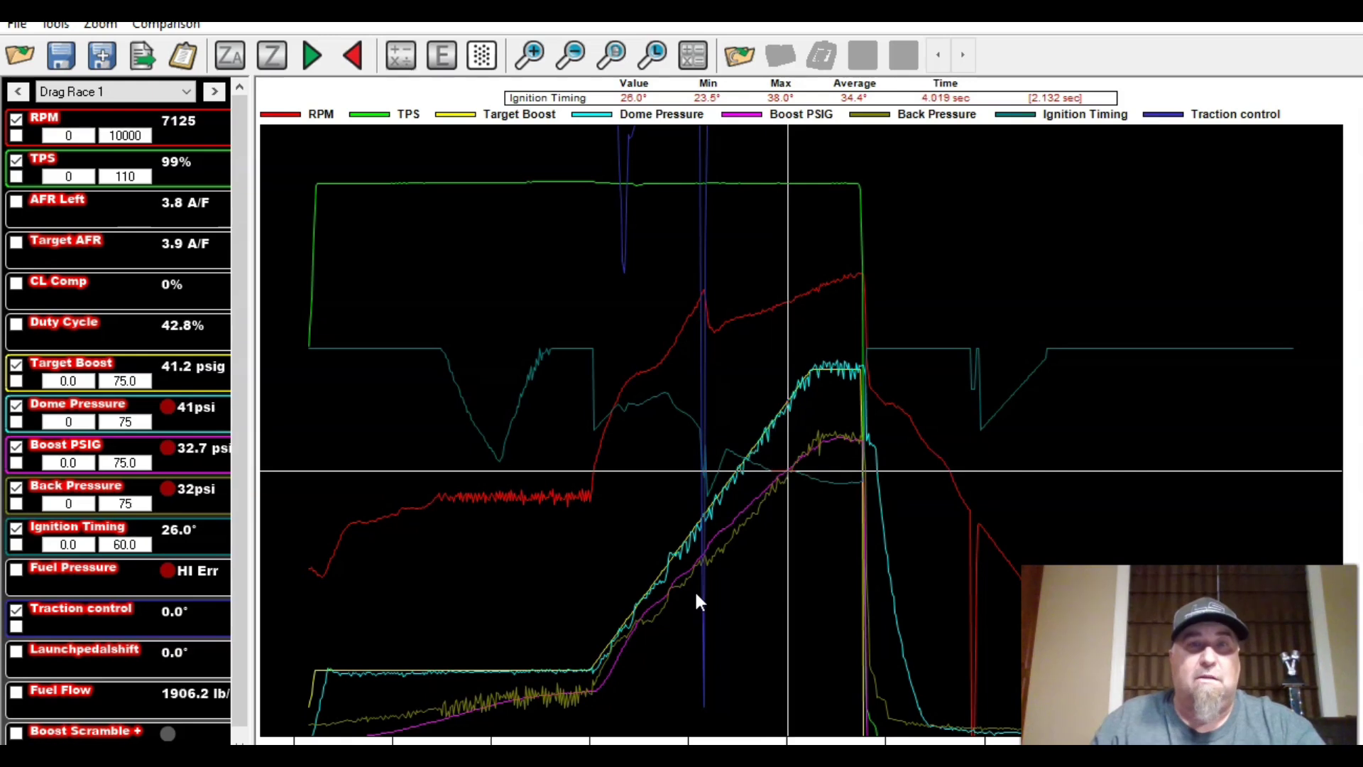
key(Right)
key(Right)
key(Right)
key(Right)
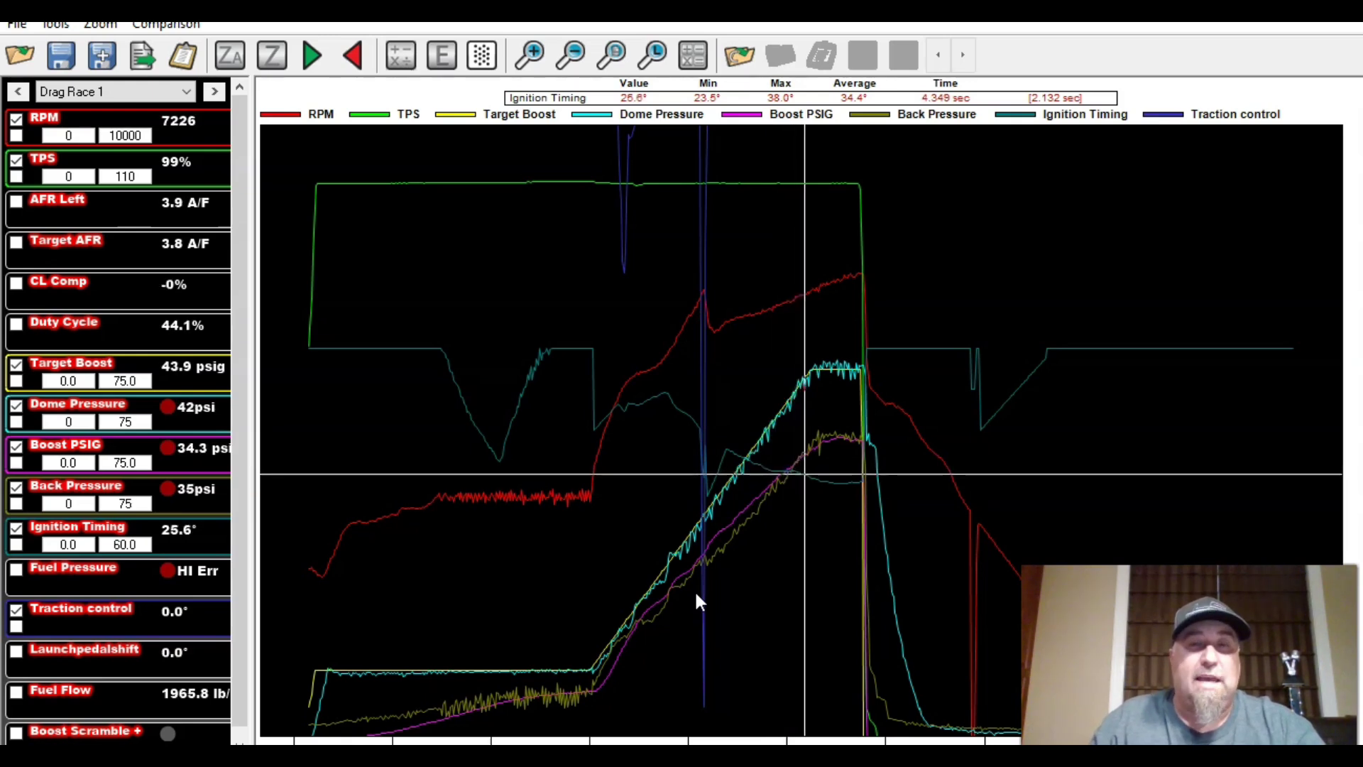
key(Right)
key(Right)
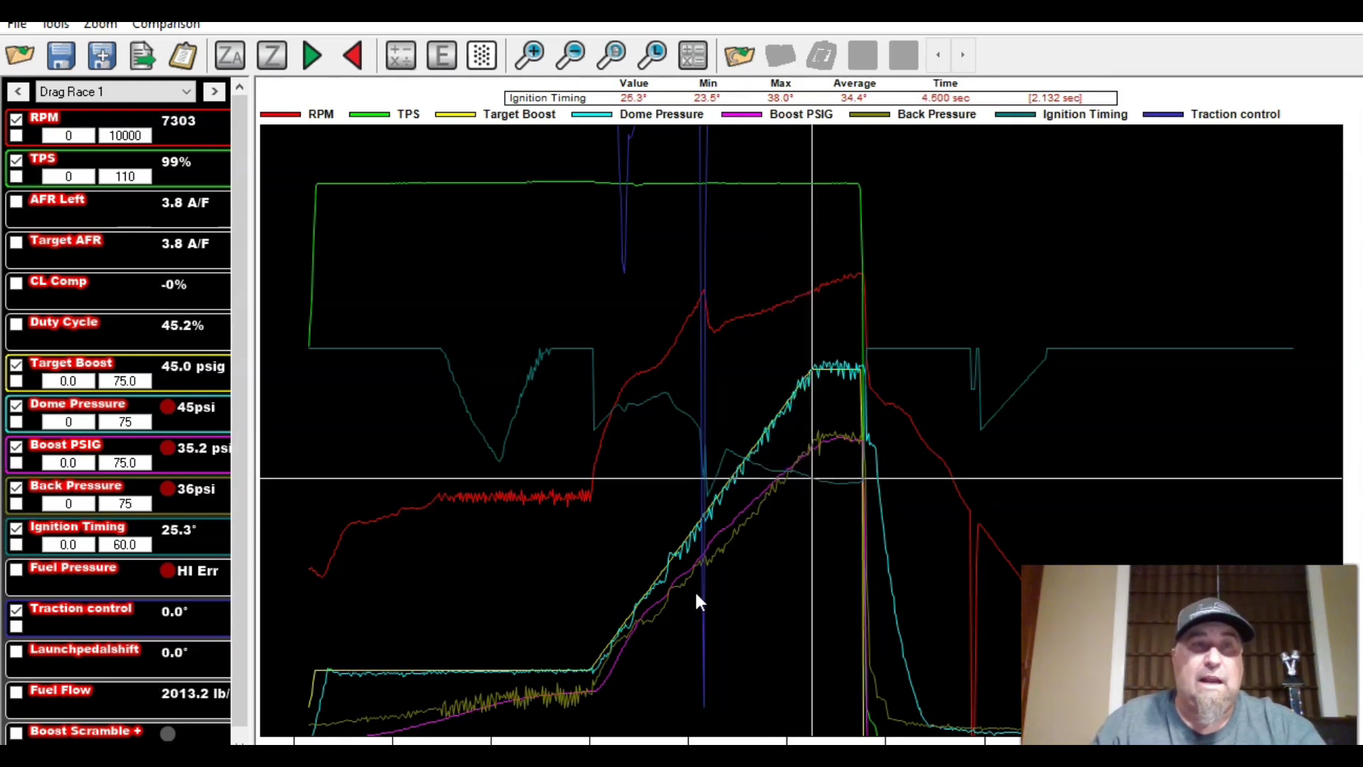
key(Right)
key(Right)
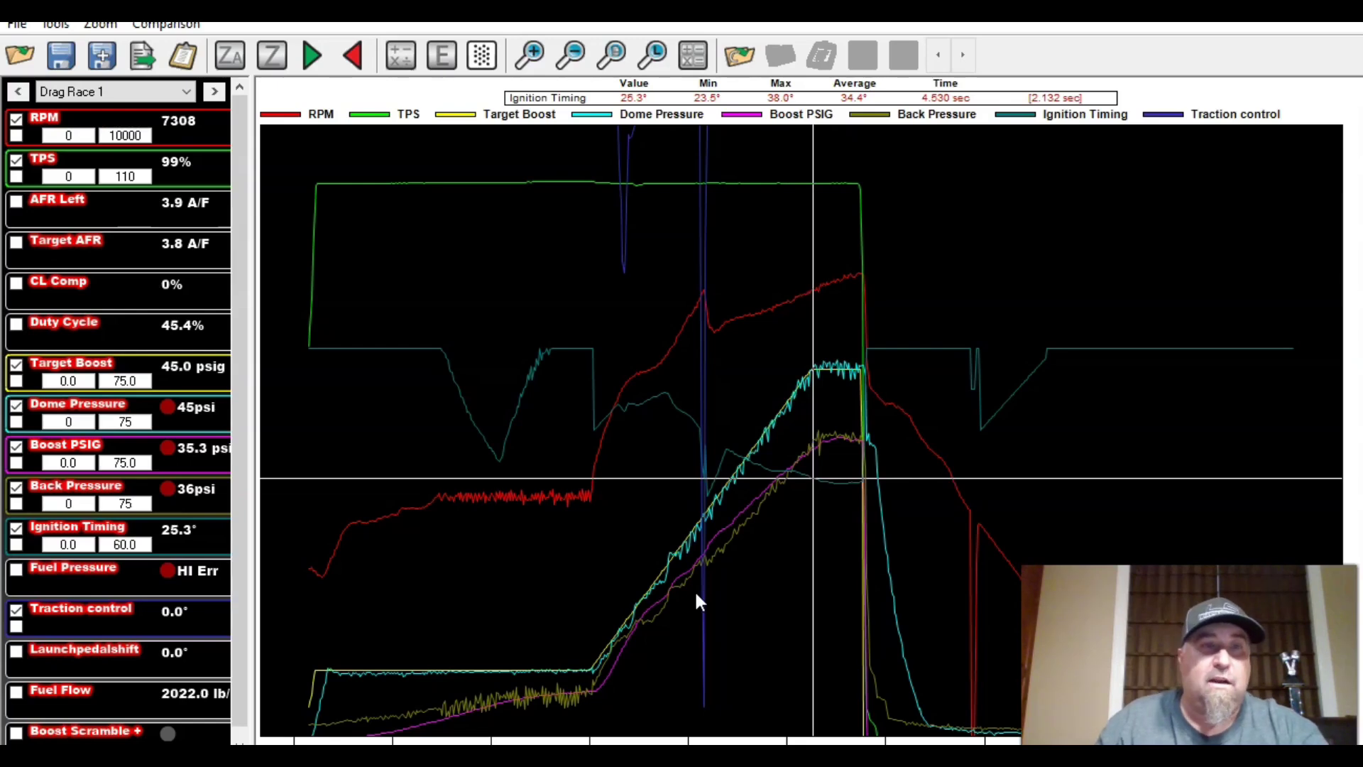
key(Right)
key(Right)
key(Right)
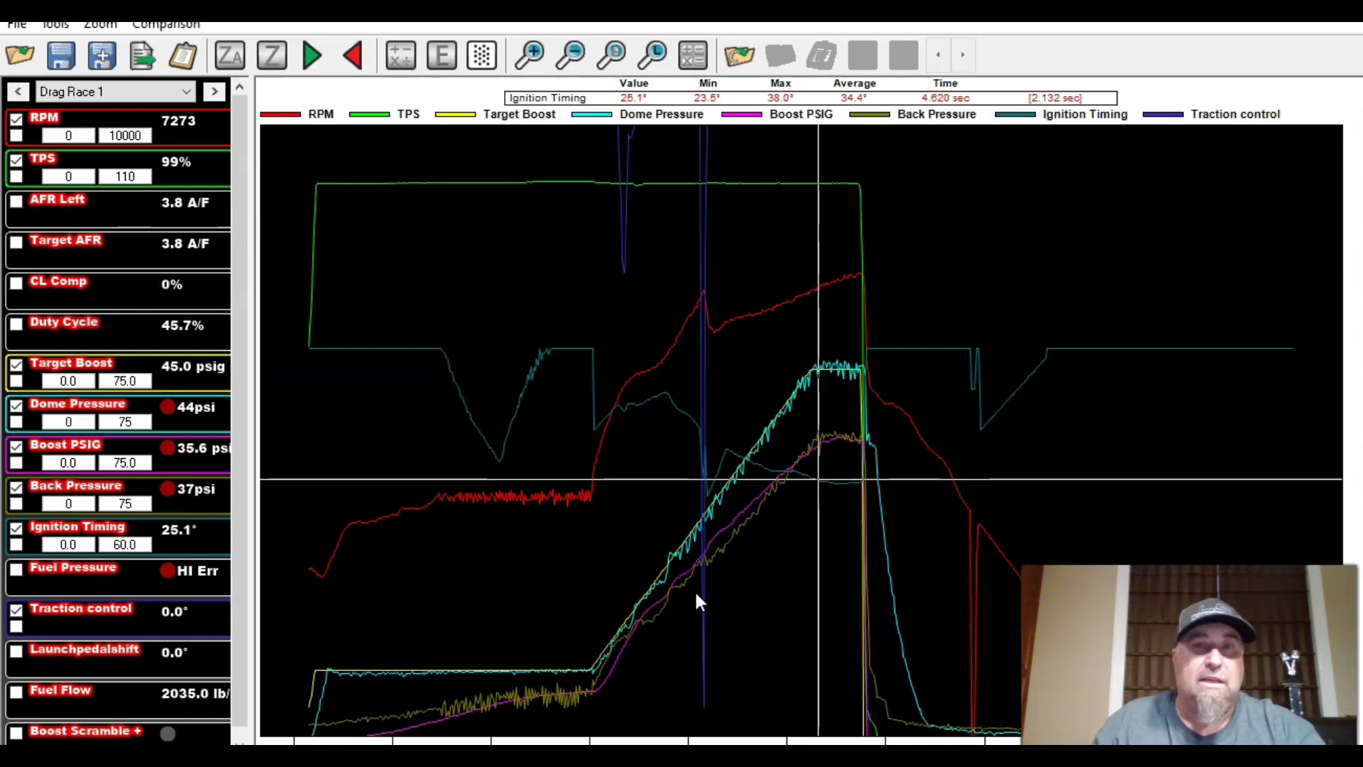
key(Right)
key(Right)
key(Right)
key(Right)
key(Right)
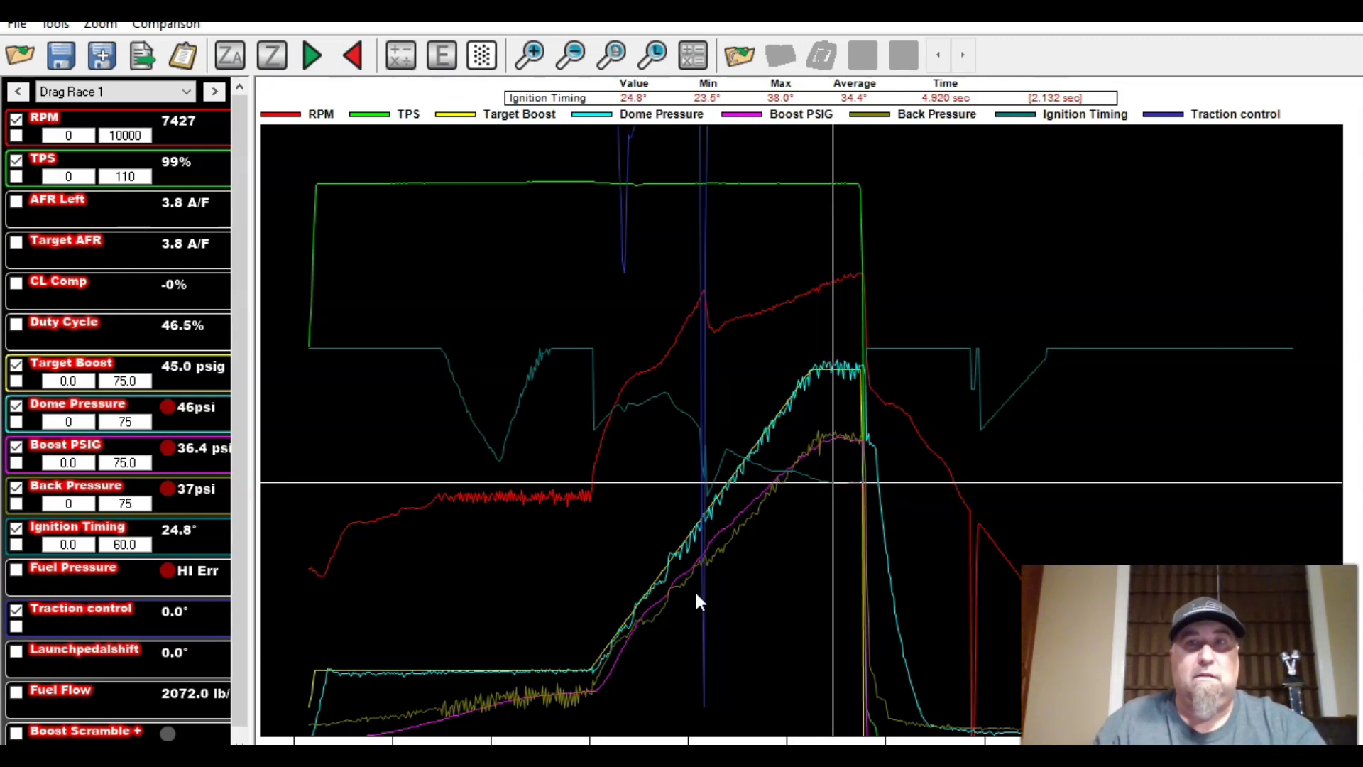
key(Left)
key(Left)
key(Right)
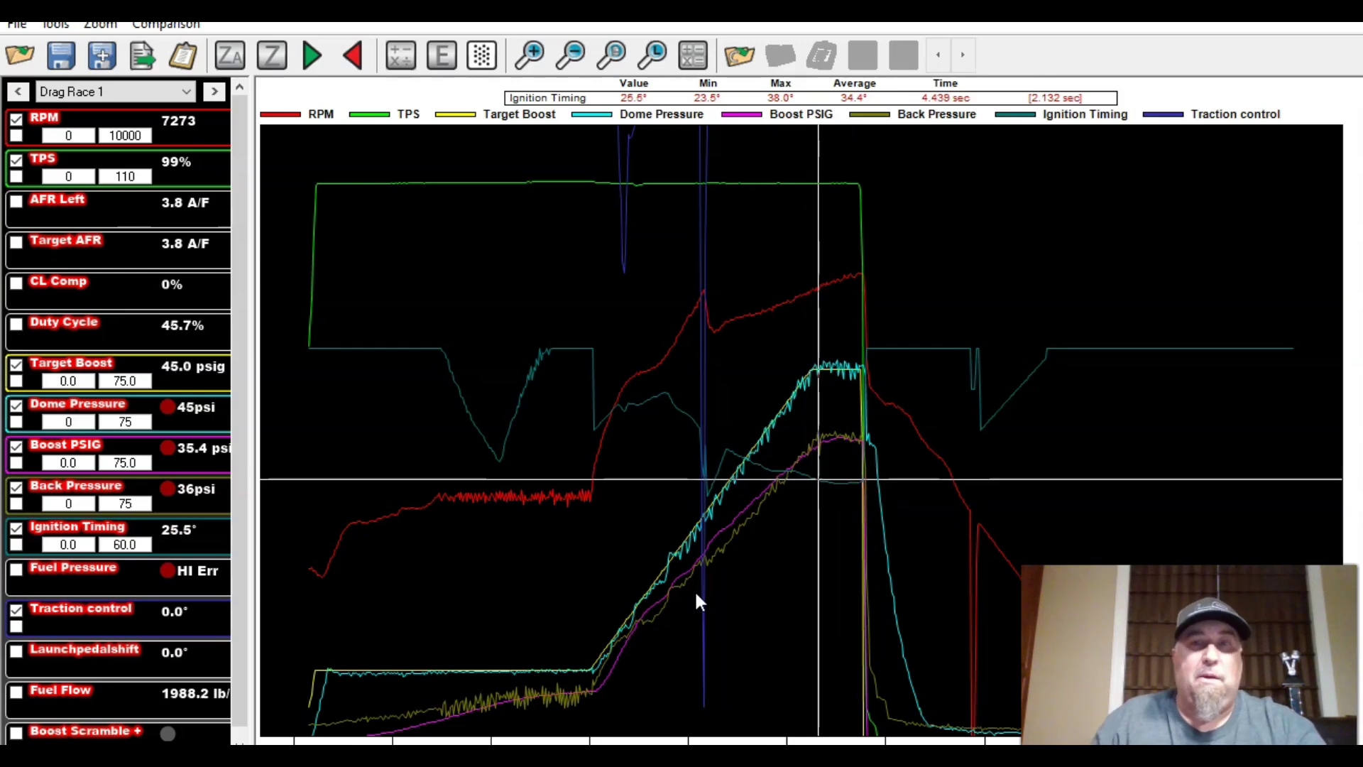
key(Right)
key(Right)
key(Right)
key(Right)
key(Right)
key(Right)
key(Right)
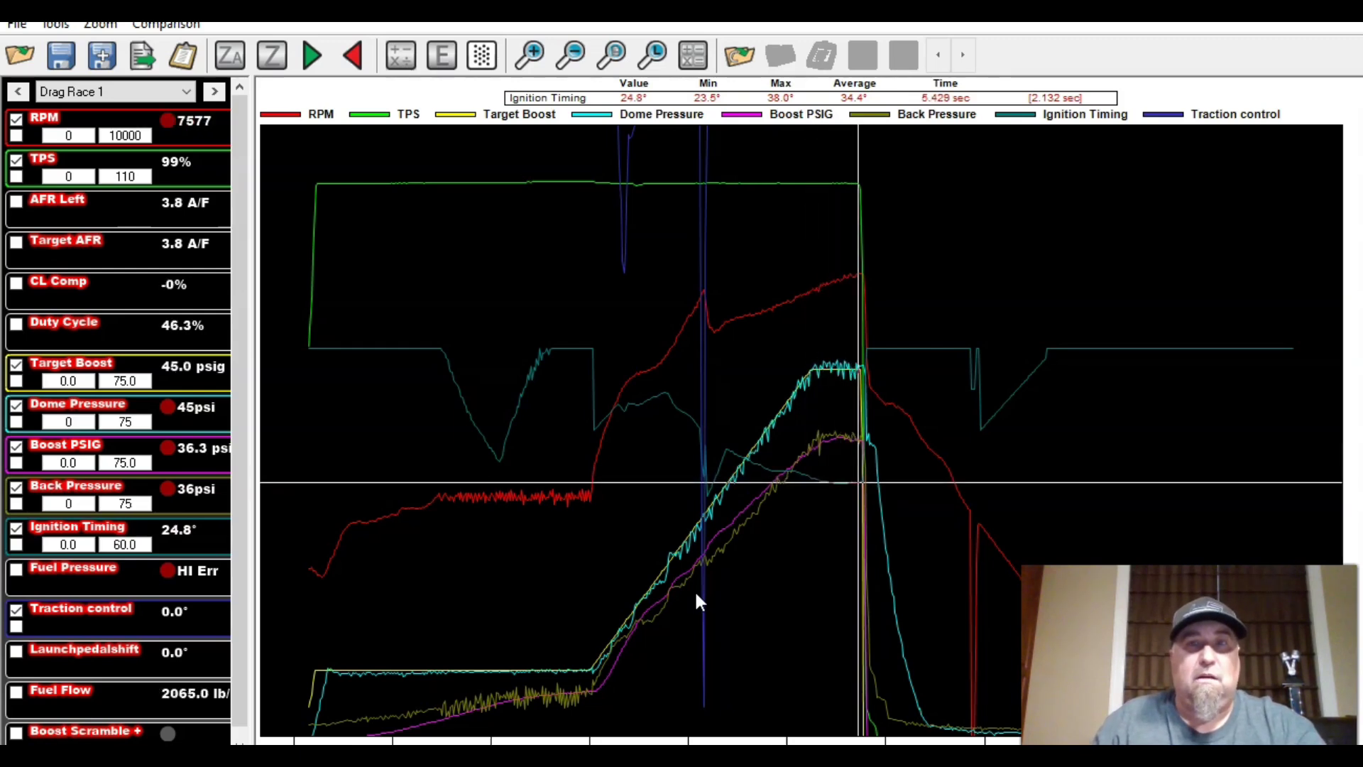
key(Left)
key(Left)
key(Left)
key(Left)
key(Left)
key(Left)
key(Left)
key(Left)
key(Left)
key(Left)
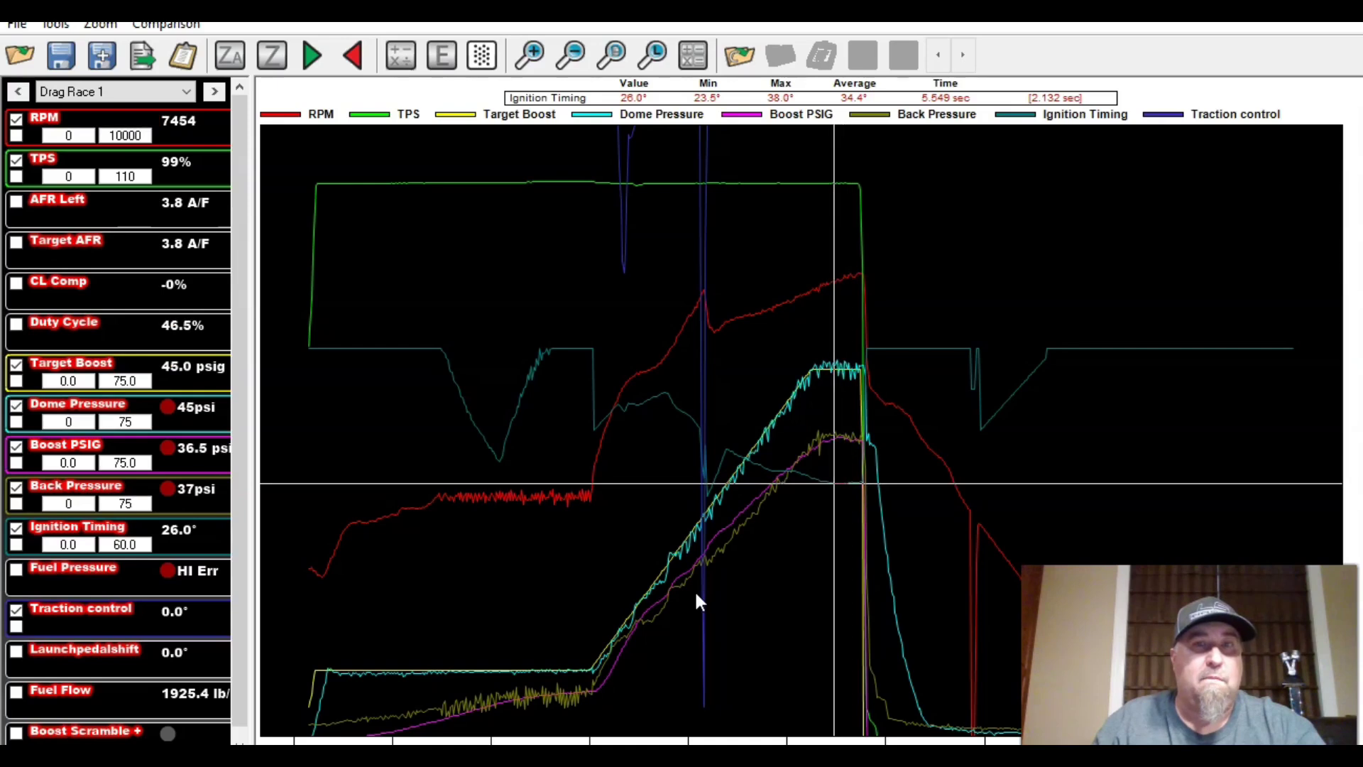
key(Left)
key(Left)
key(Left)
key(Left)
key(Left)
key(Left)
key(Left)
key(Left)
key(Left)
key(Left)
key(Left)
key(Left)
key(Left)
key(Left)
key(Left)
key(Left)
key(Left)
key(Left)
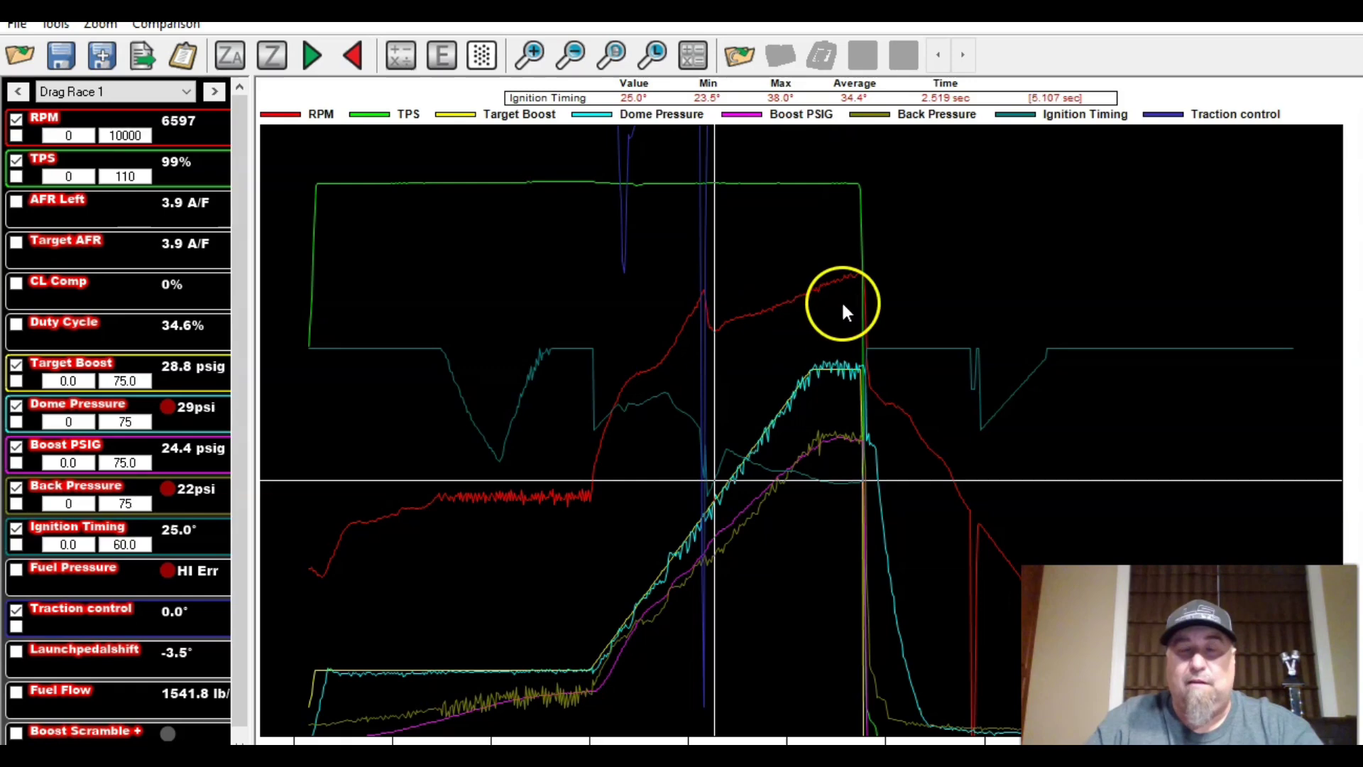
Read the 2.039 sec point: -3.3° traction pull, 24.0° ignition timing, 27.8 psig boost.
click(572, 501)
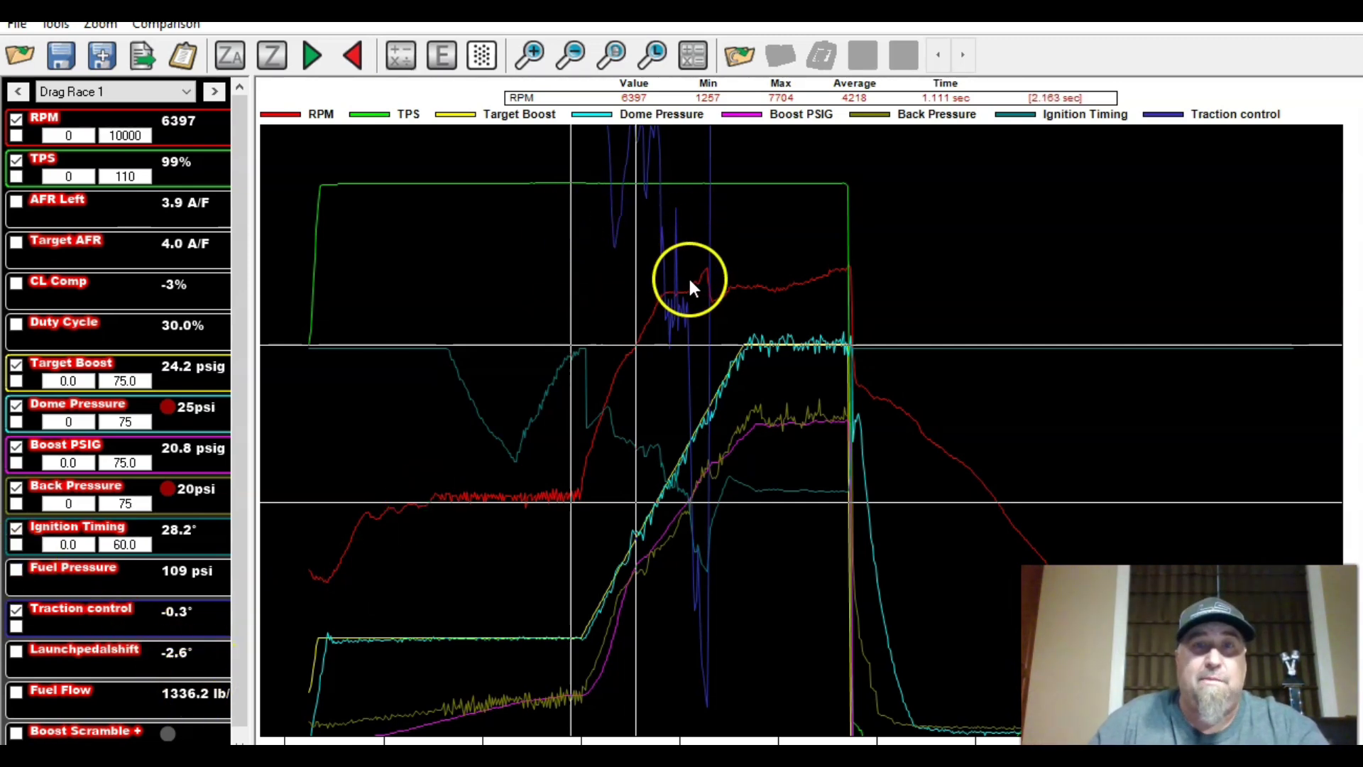
click(573, 342)
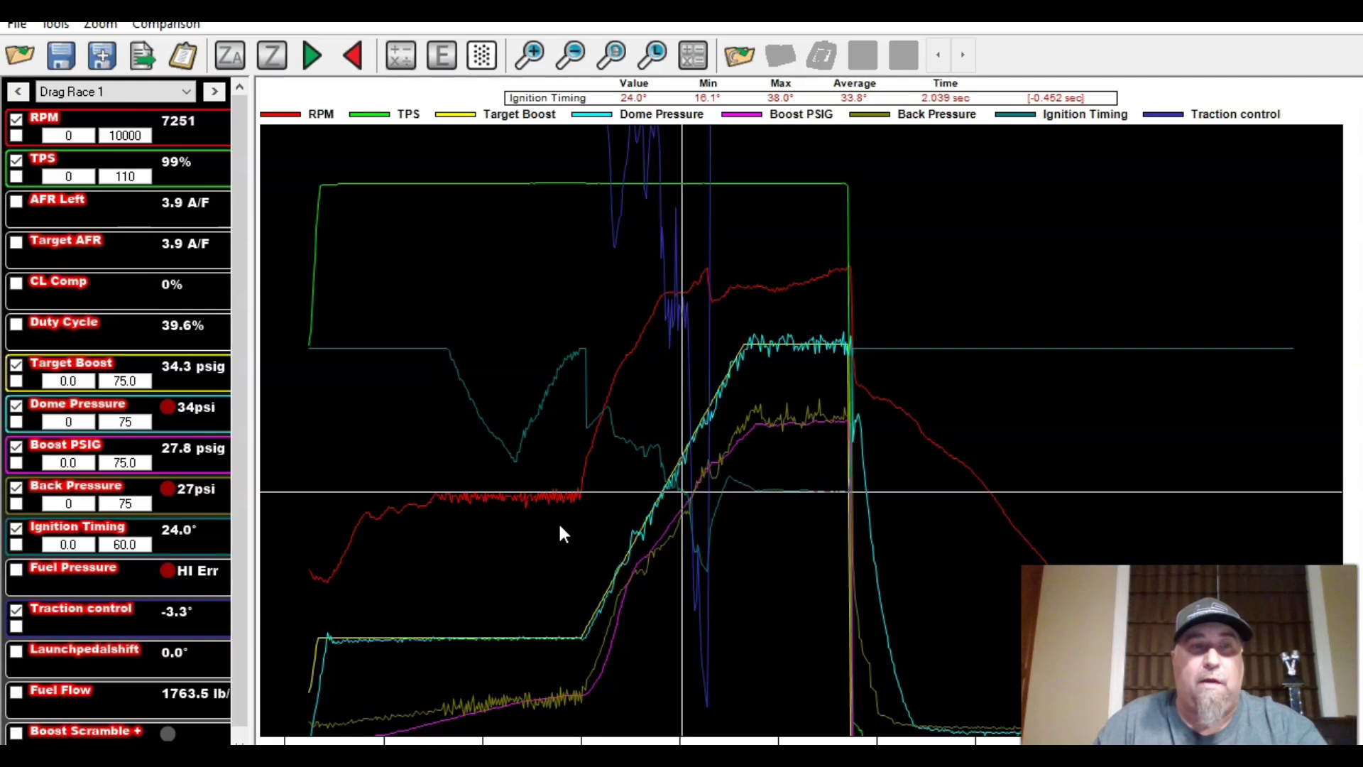
Step forward through the log as traction control pulls timing to about -9.6° and then releases.
key(Right)
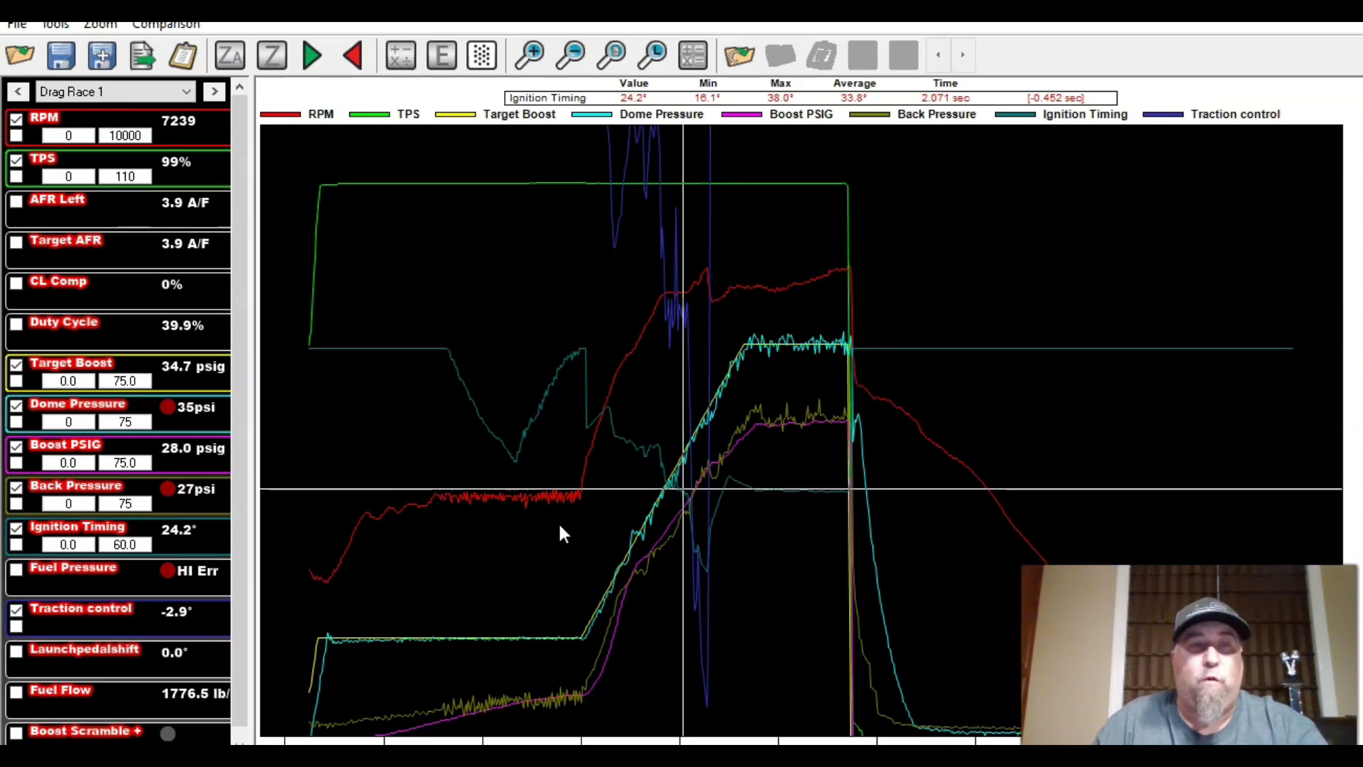
key(Right)
key(Right)
key(Right)
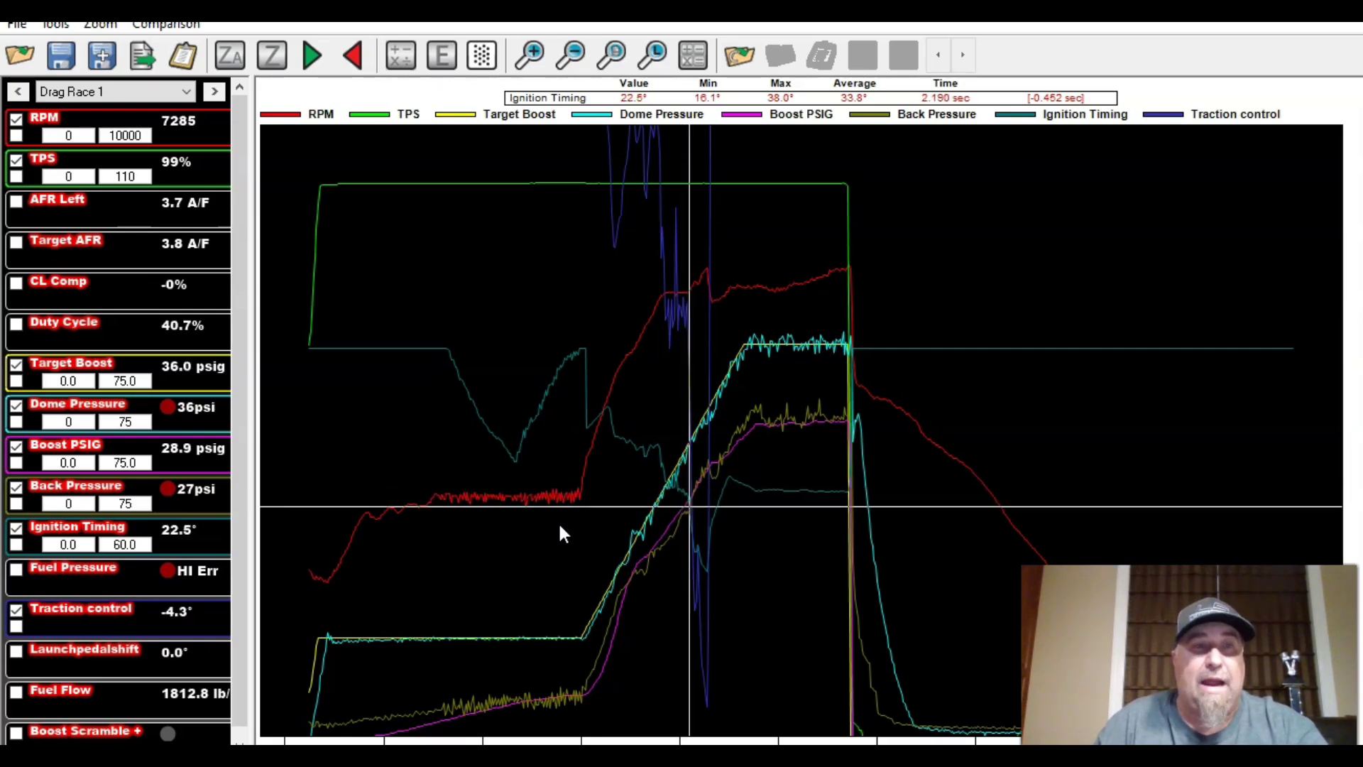
key(Right)
key(Right)
key(Right)
key(Right)
key(Right)
key(Right)
key(Right)
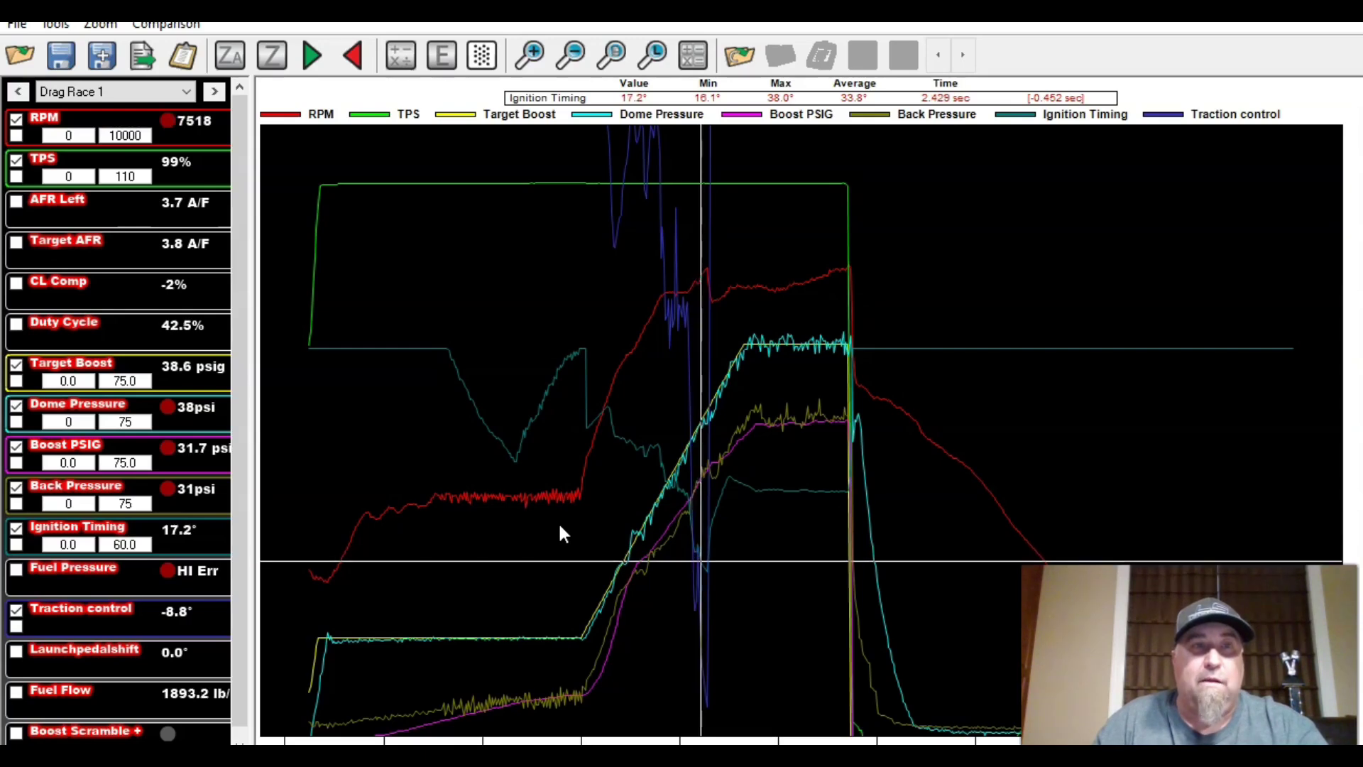
key(Right)
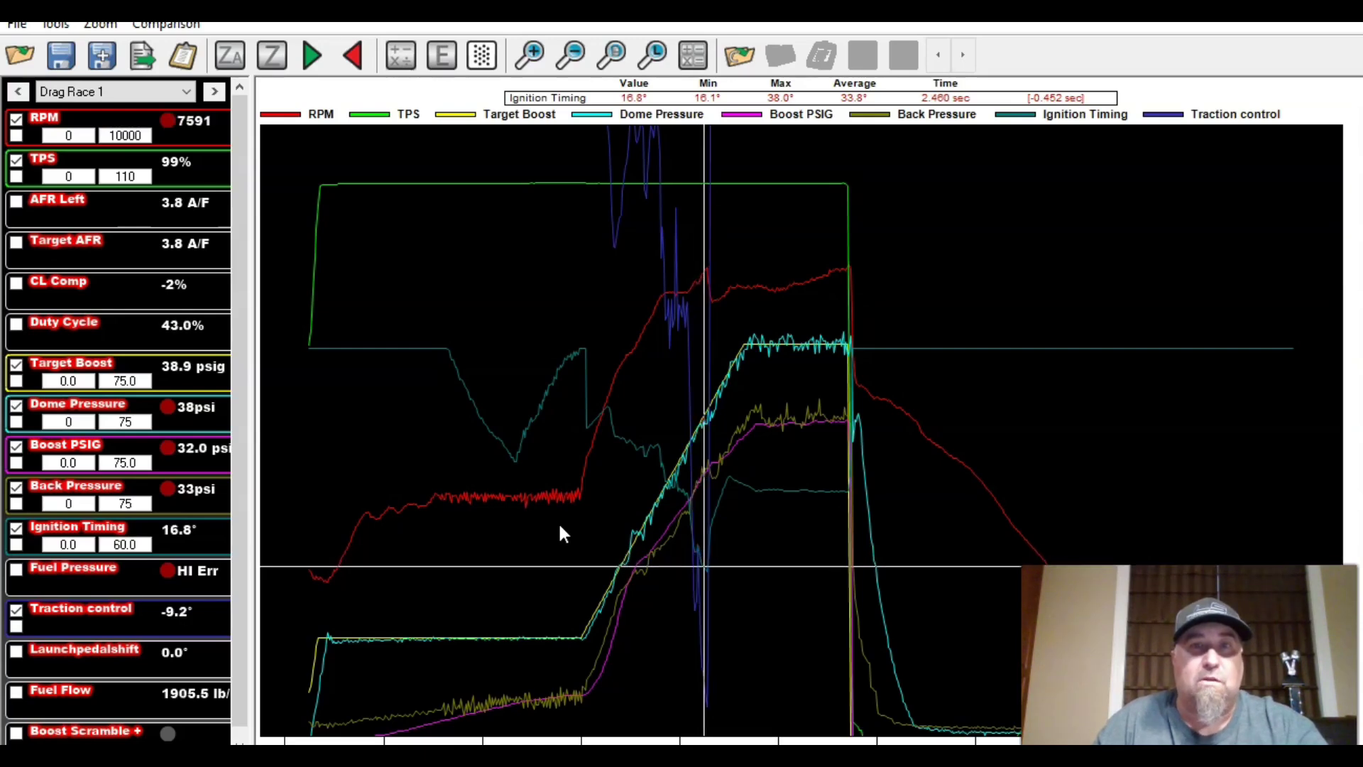
key(Right)
key(Right)
key(Right)
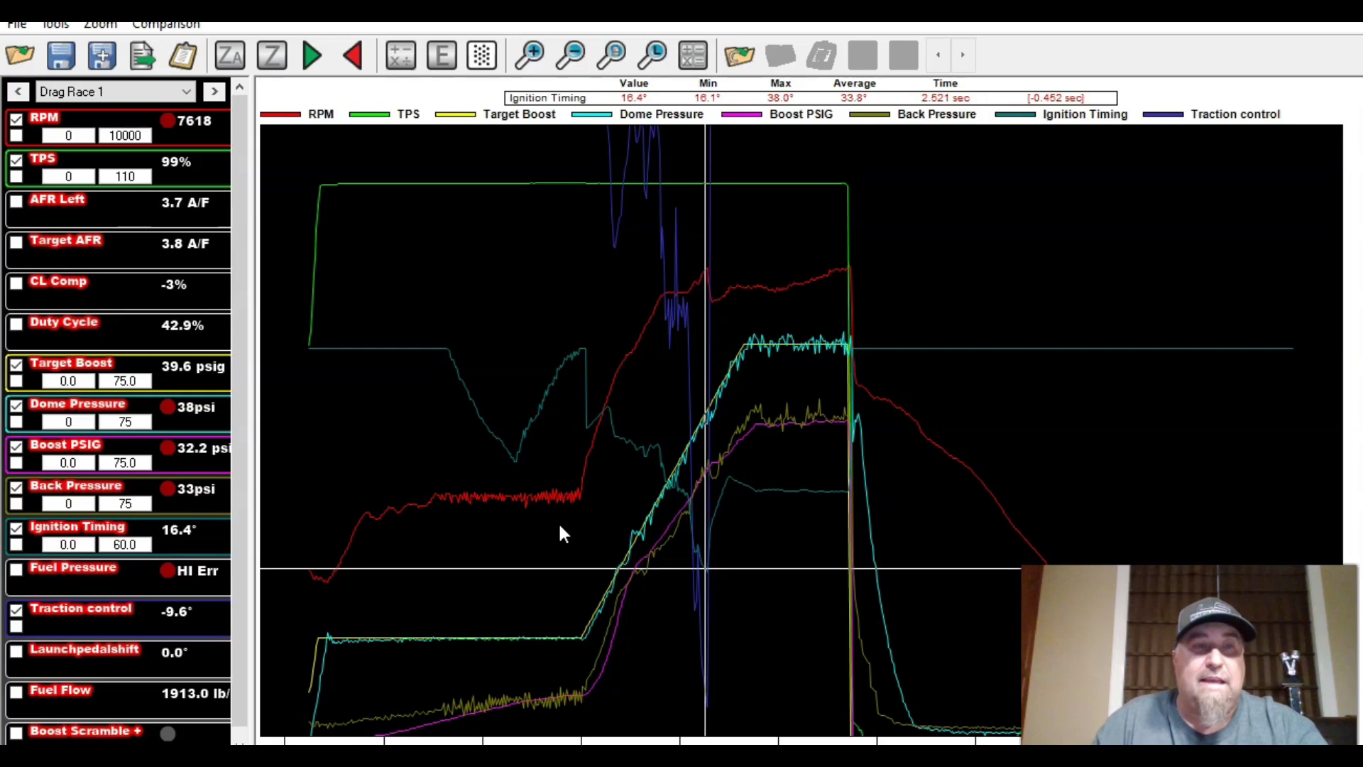
key(Right)
key(Right)
key(Right)
key(Right)
key(Right)
key(Right)
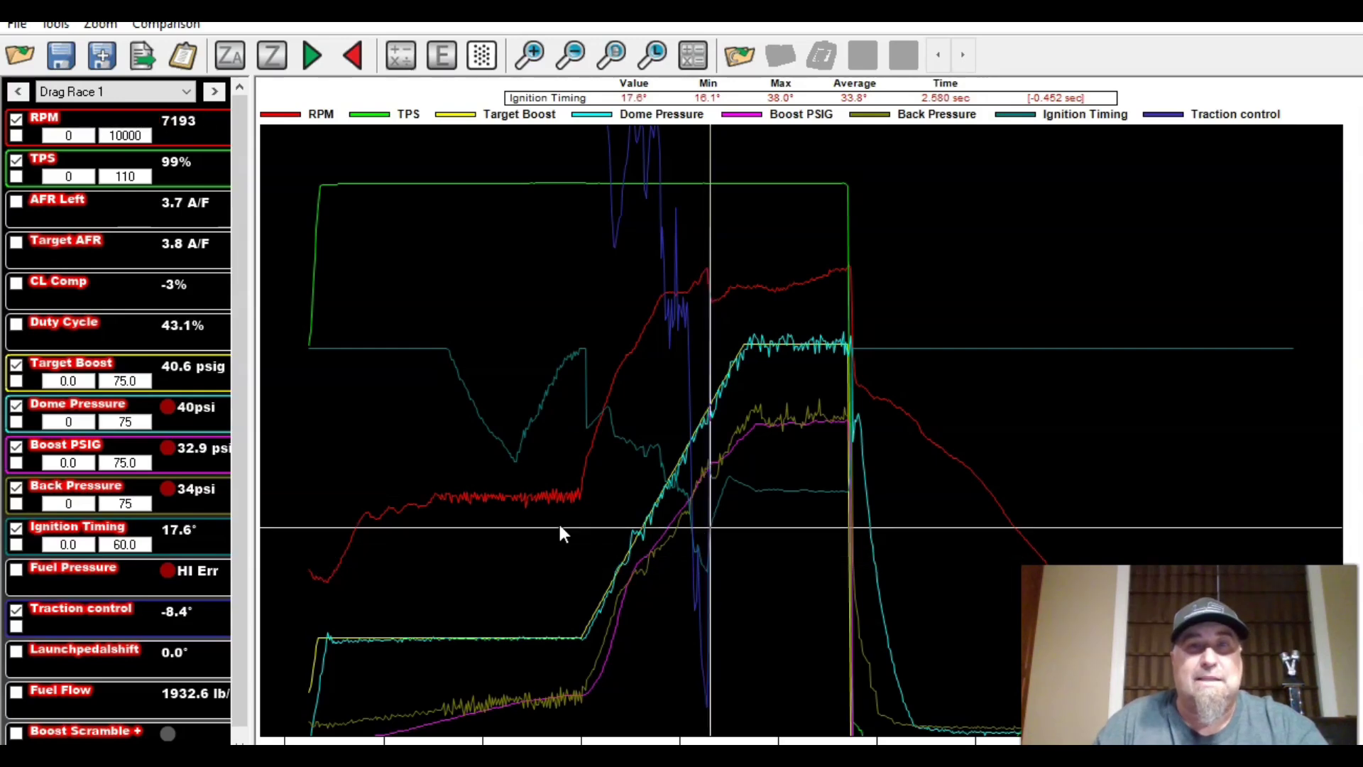
key(Right)
key(Right)
key(Right)
key(Right)
key(Right)
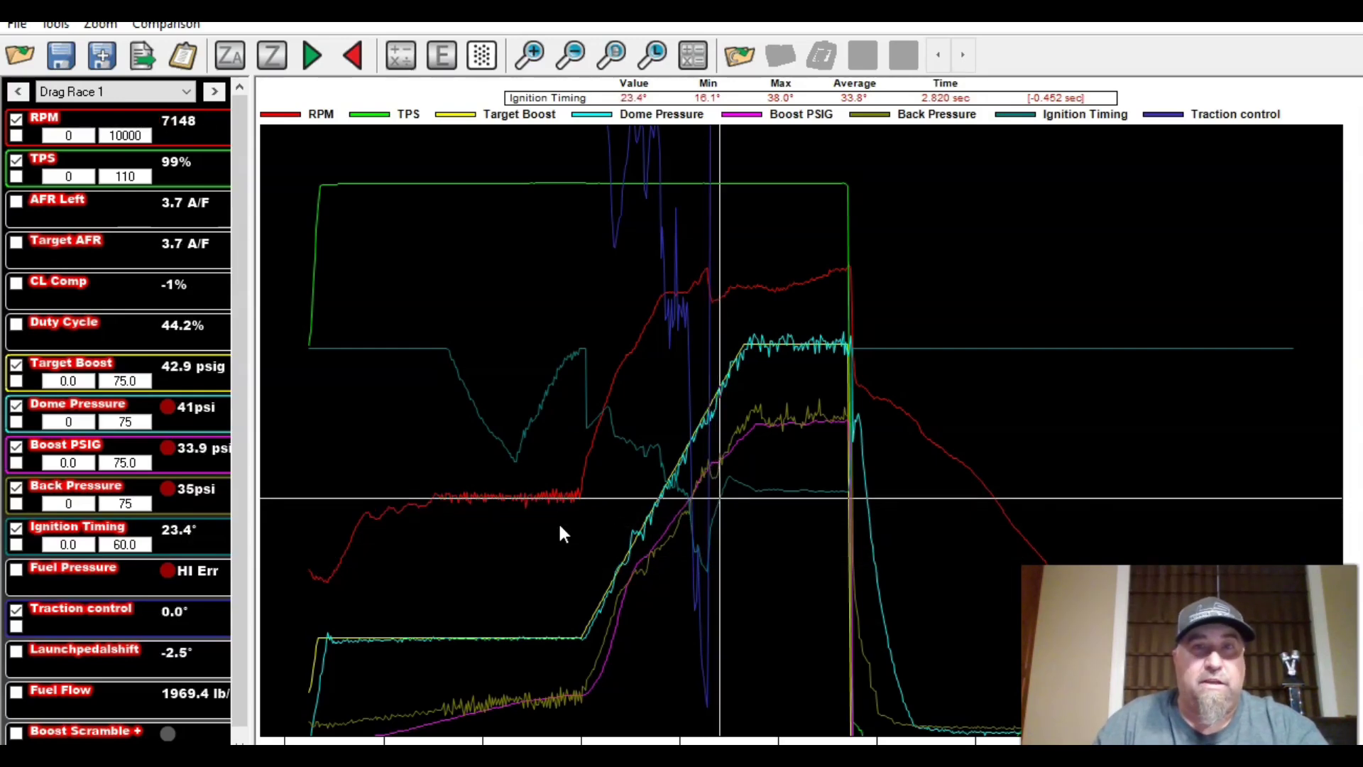
key(Right)
key(Right)
key(Right)
key(Right)
key(Right)
key(Right)
key(Right)
key(Right)
key(Right)
key(Right)
key(Right)
key(Right)
key(Right)
key(Right)
key(Right)
key(Right)
key(Right)
key(Right)
key(Right)
key(Right)
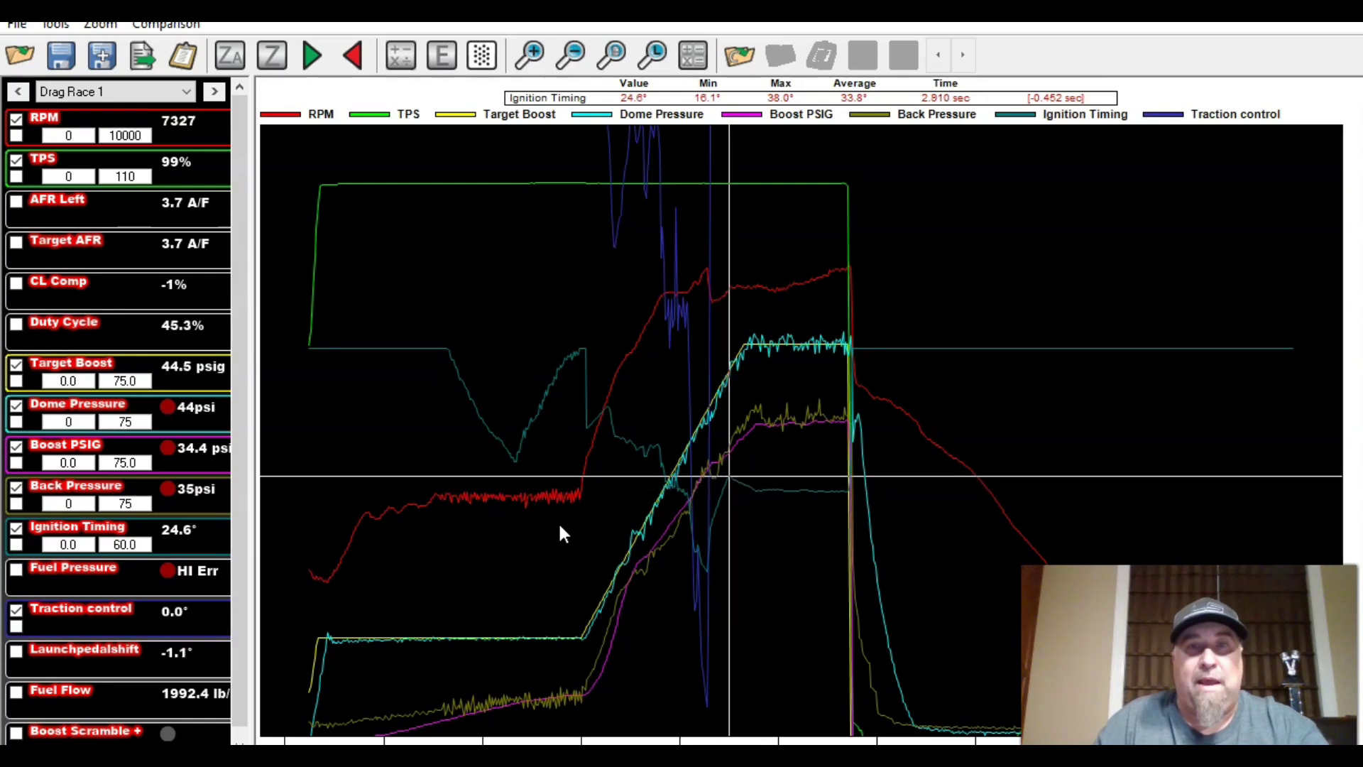
key(Right)
key(Right)
key(Right)
key(Right)
key(Right)
key(Right)
key(Right)
key(Right)
key(Right)
key(Right)
key(Right)
key(Right)
key(Right)
key(Right)
key(Right)
key(Right)
key(Right)
key(Right)
key(Right)
key(Right)
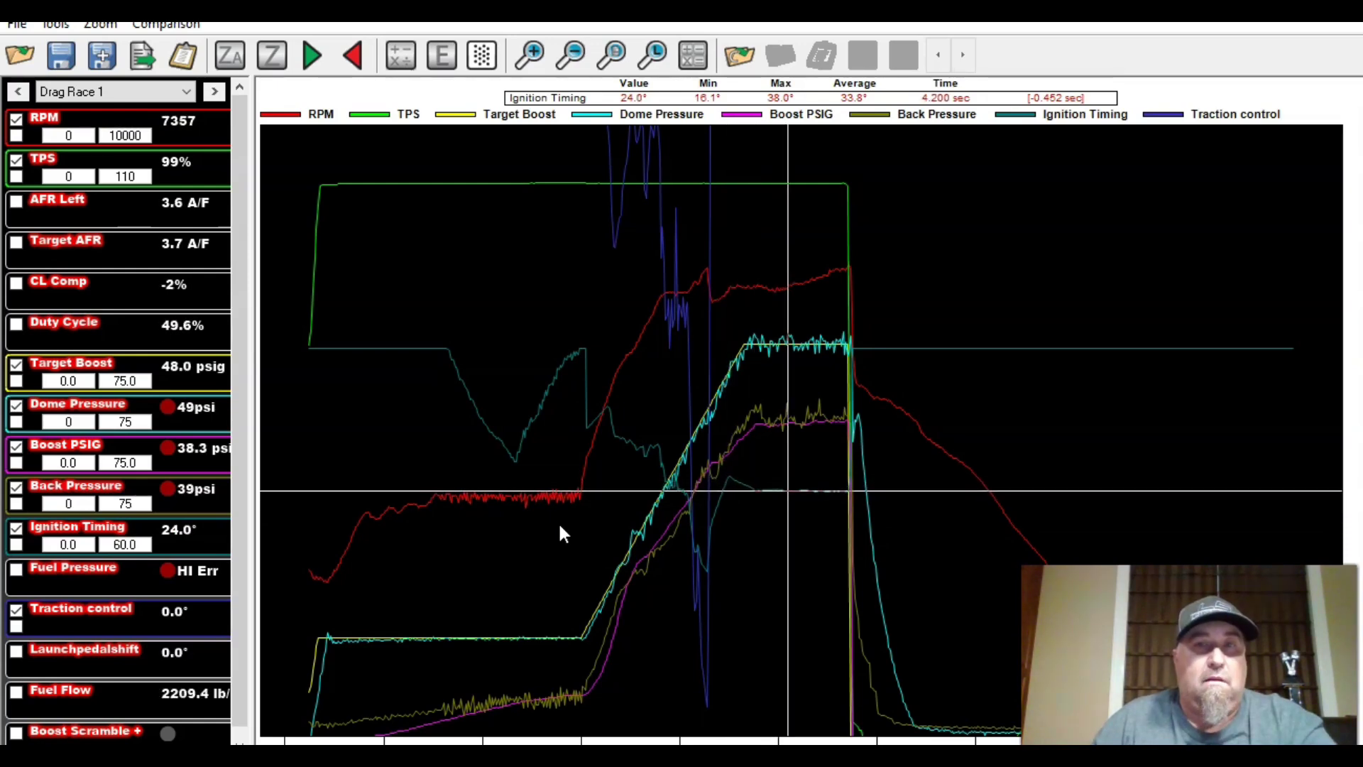
Step back through the log from about 3.27 s to the timing pull near 1.29 s.
key(Left)
key(Left)
key(Left)
key(Left)
key(Left)
key(Left)
key(Left)
key(Left)
key(Left)
key(Left)
key(Left)
key(Left)
key(Left)
key(Left)
key(Left)
key(Left)
key(Left)
key(Left)
key(Left)
key(Left)
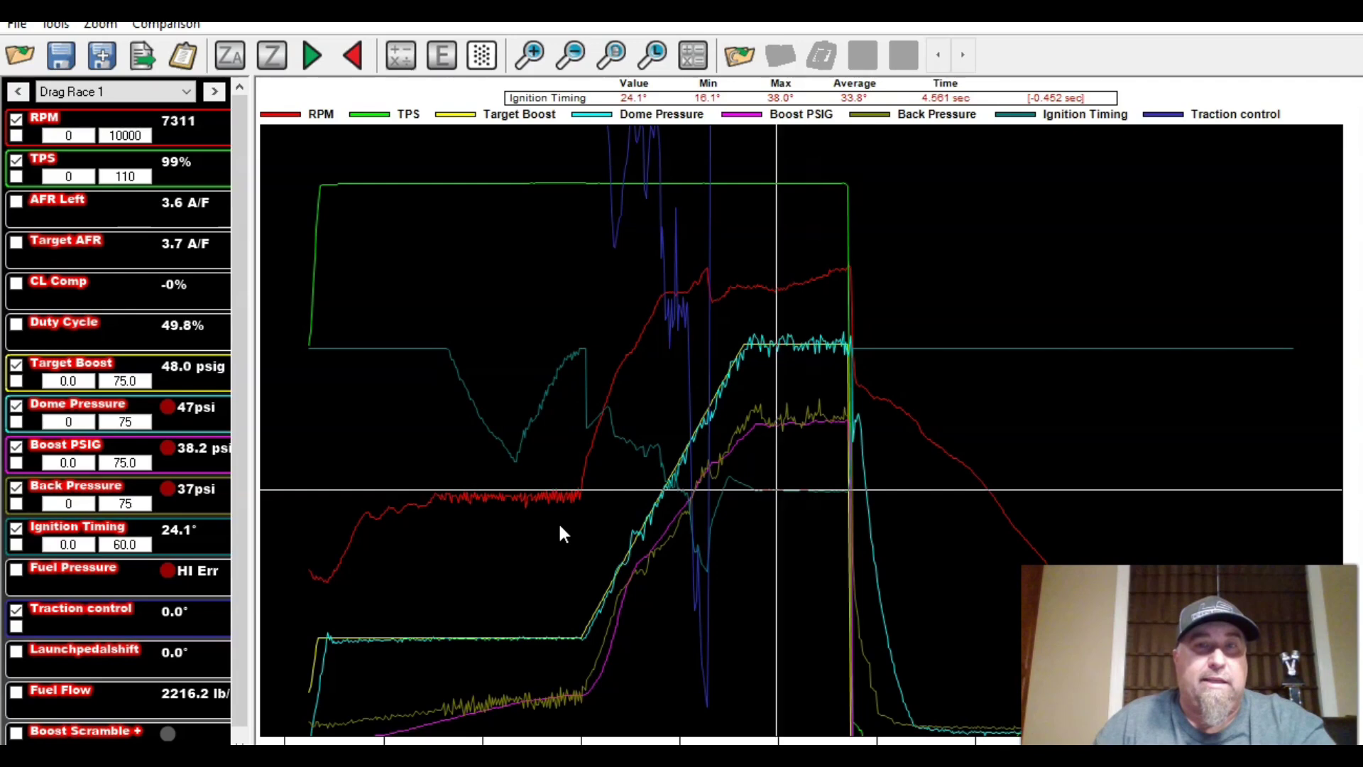
key(Right)
key(Right)
key(Right)
key(Right)
key(Right)
key(Right)
key(Right)
key(Right)
key(Right)
key(Right)
key(Right)
key(Right)
key(Right)
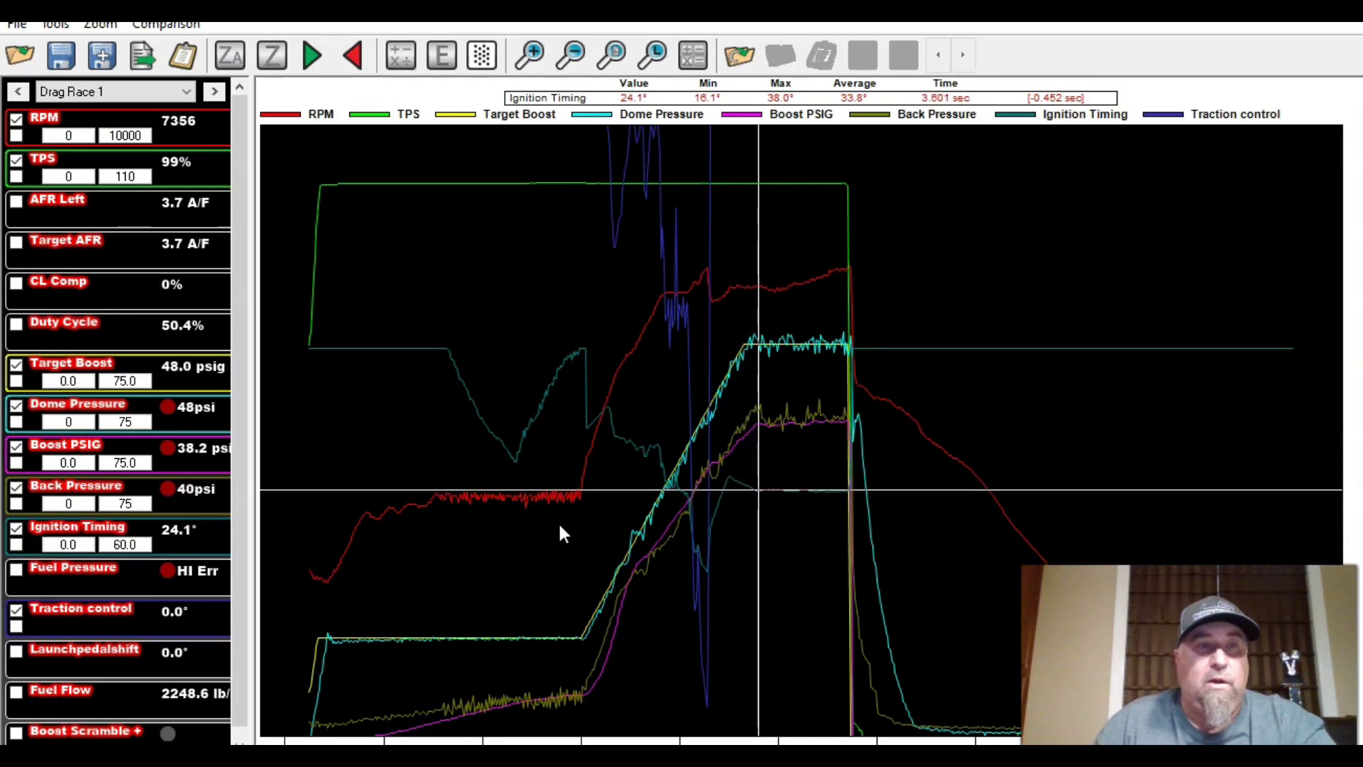
key(Right)
key(Right)
key(Right)
key(Right)
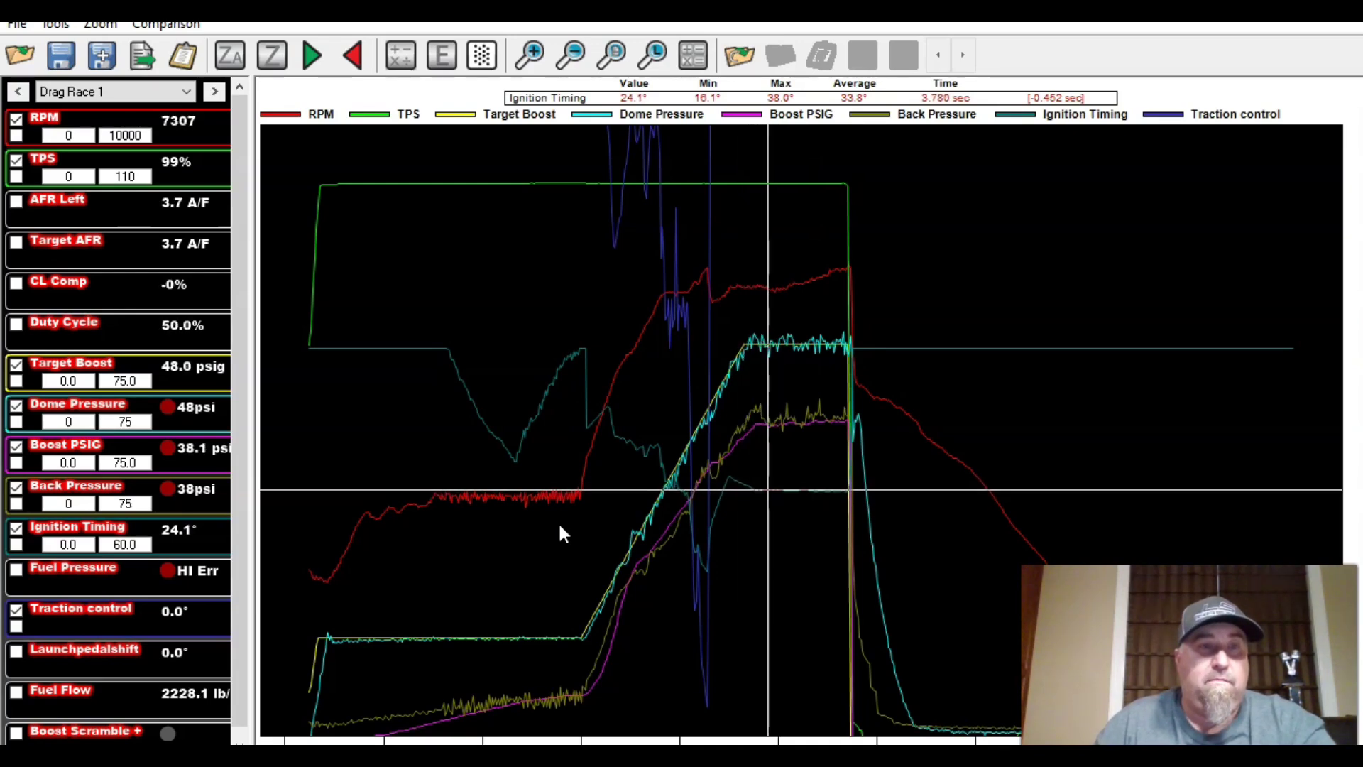
key(Left)
key(Left)
key(Left)
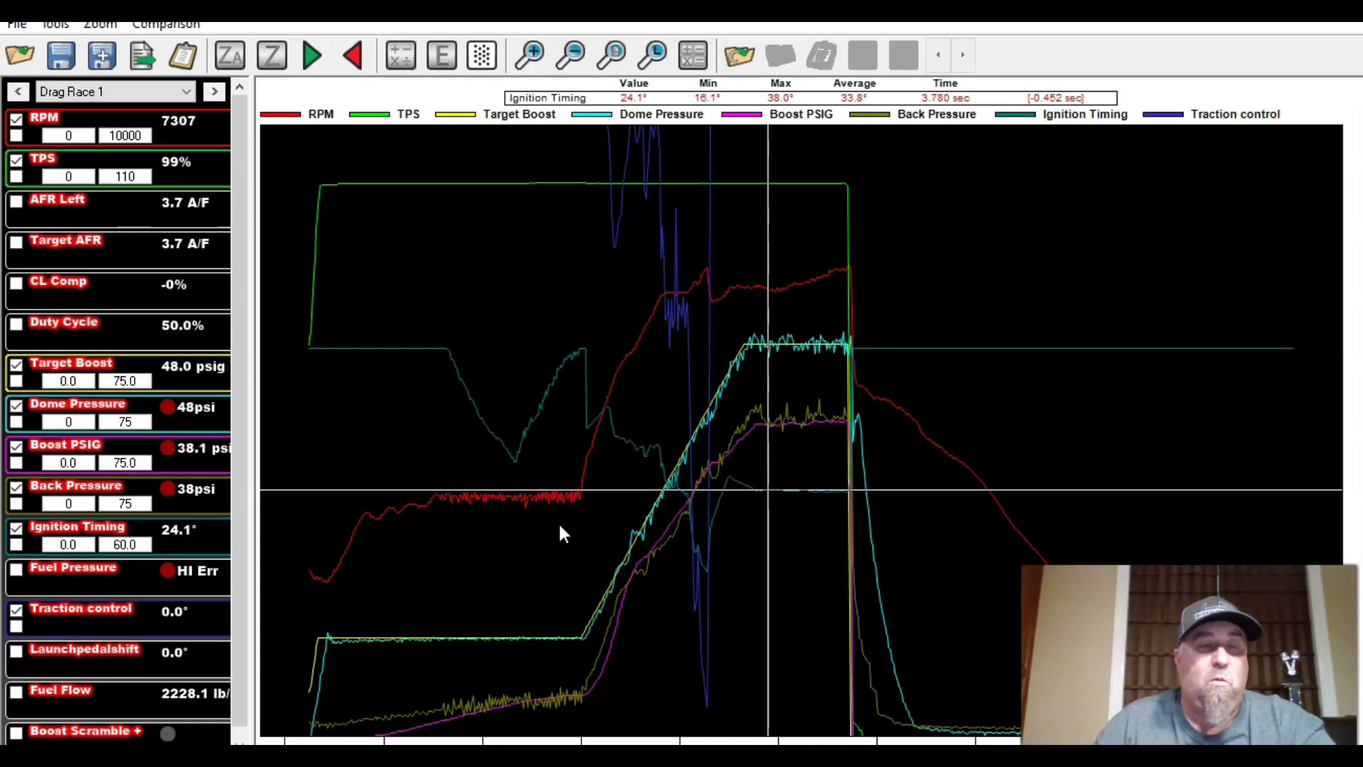
key(Left)
key(Left)
key(Left)
key(Left)
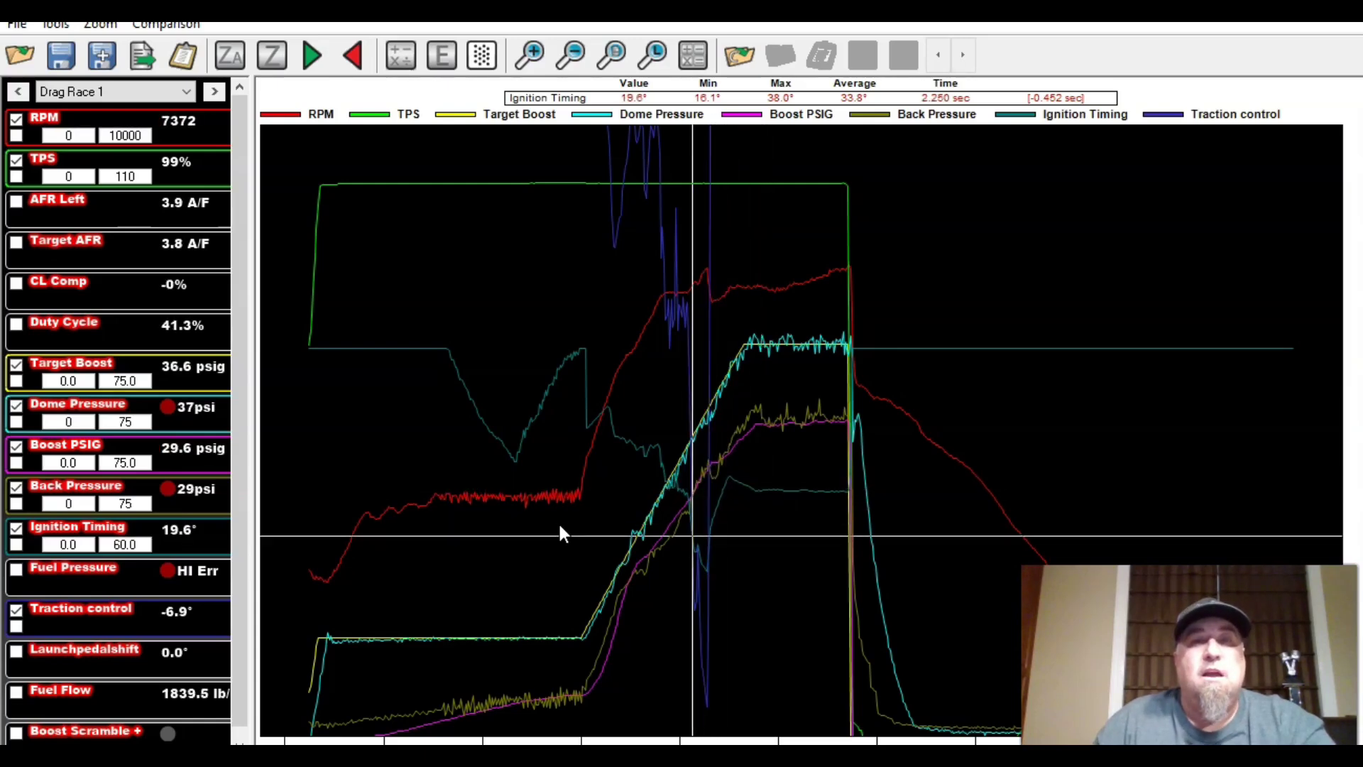
key(Left)
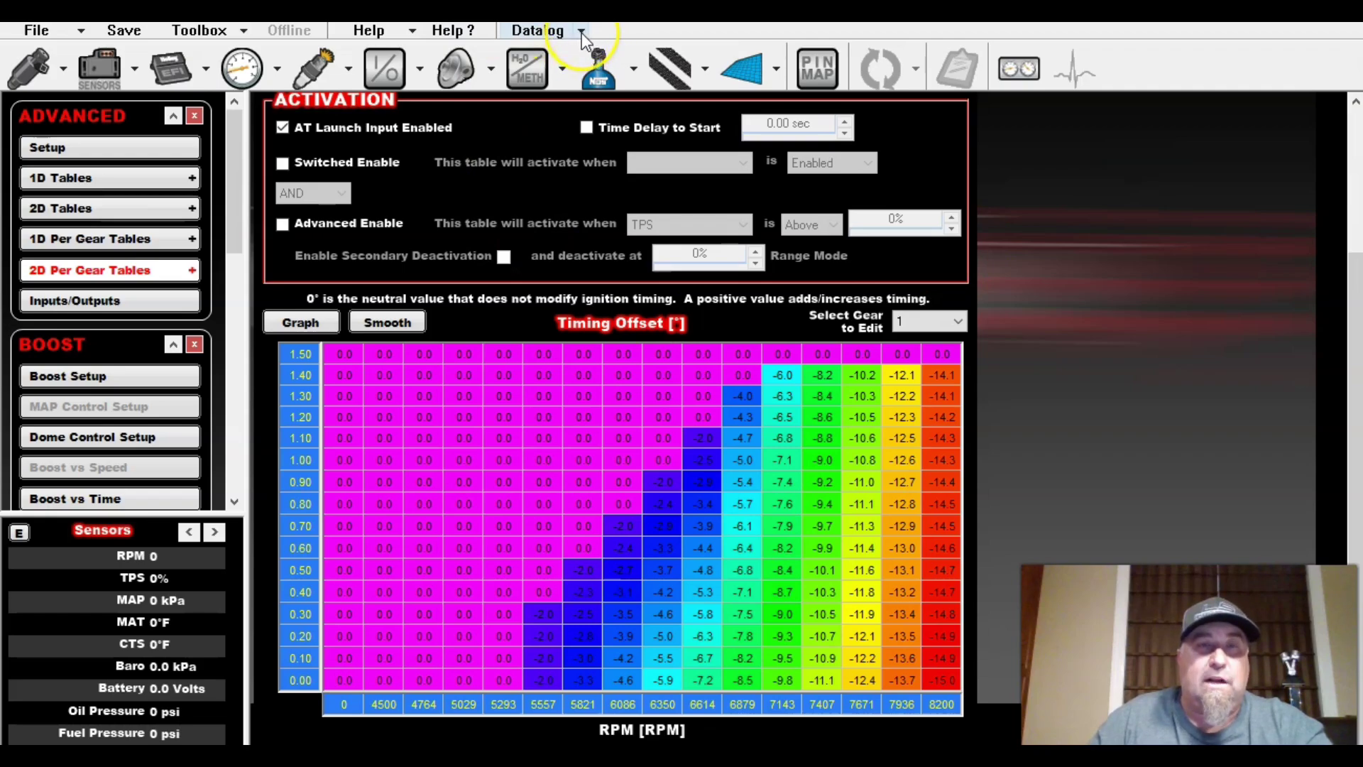
Open another drag-pass datalog and mark a time reference at the launch point.
click(581, 36)
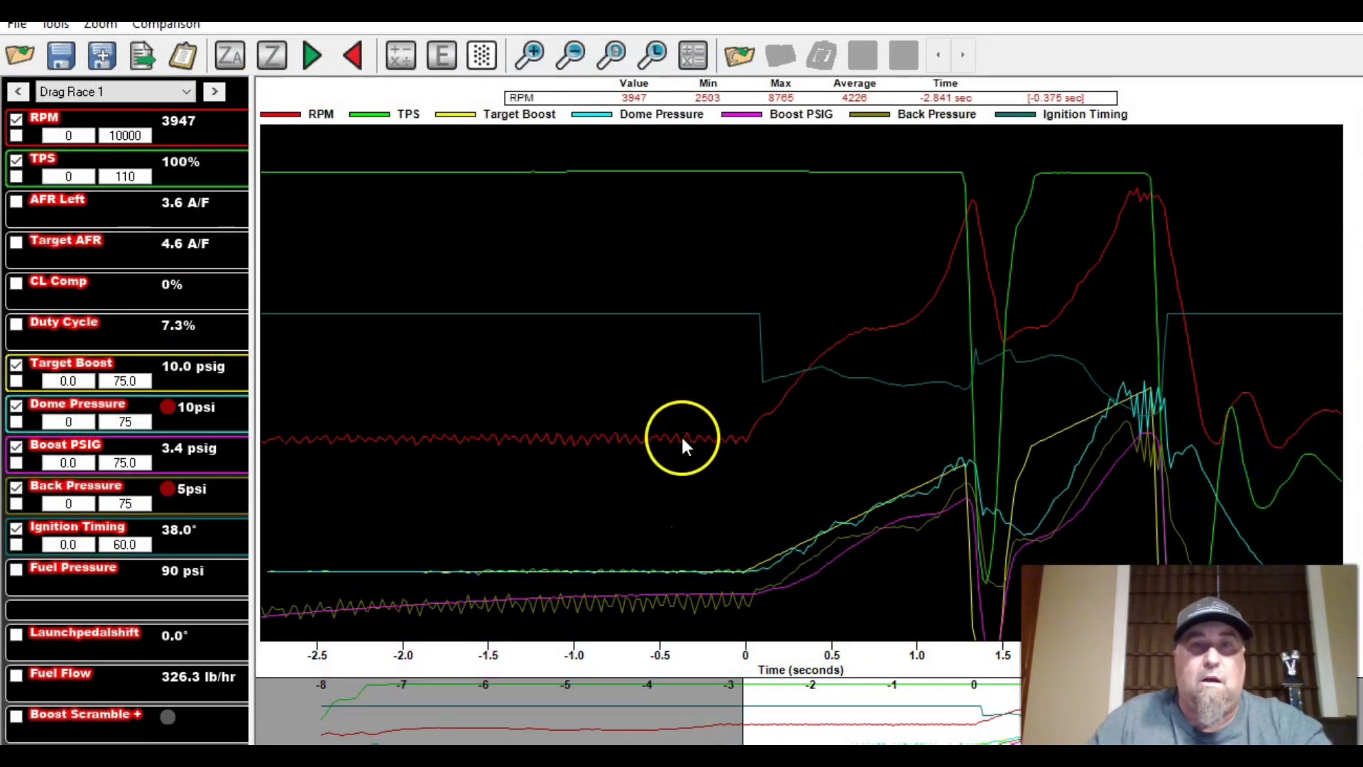
click(682, 444)
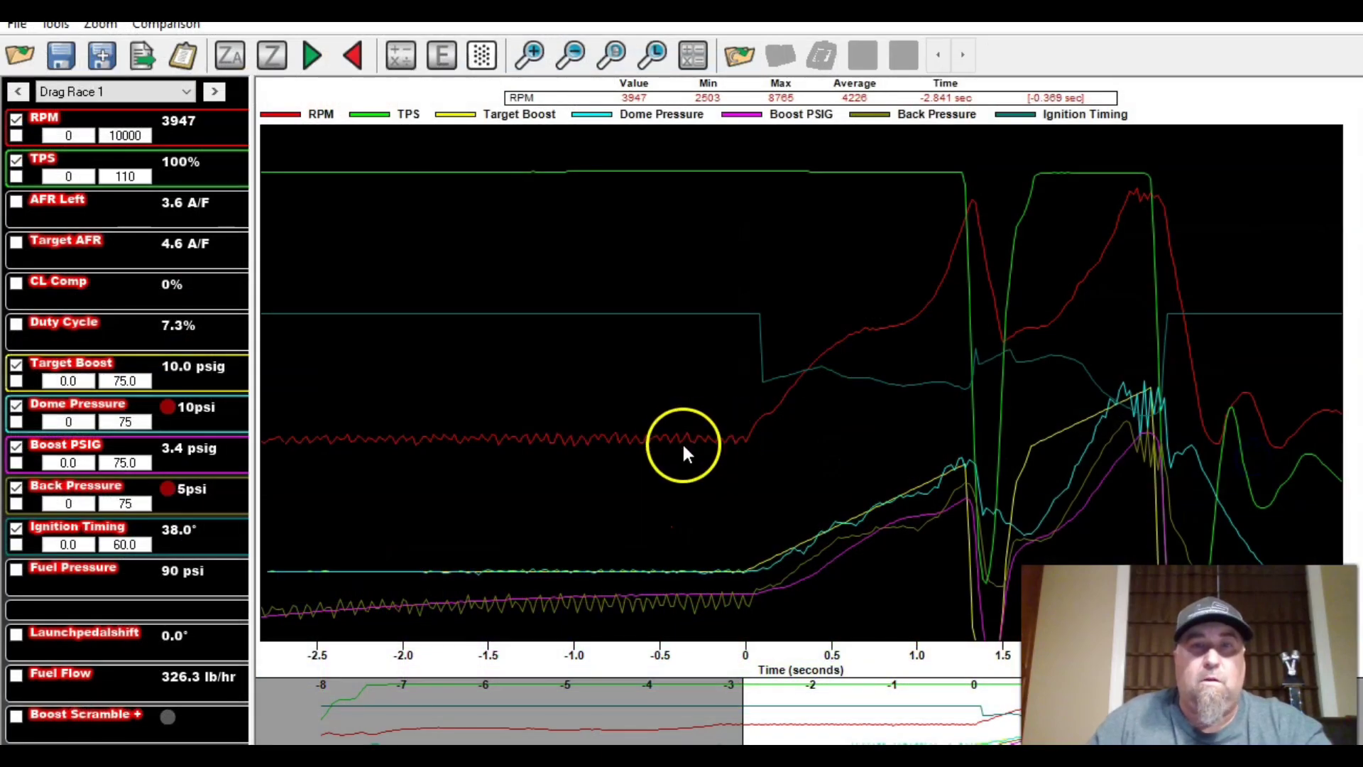
key(Right)
key(Right)
key(Right)
key(Right)
key(Right)
key(Right)
key(Right)
key(Right)
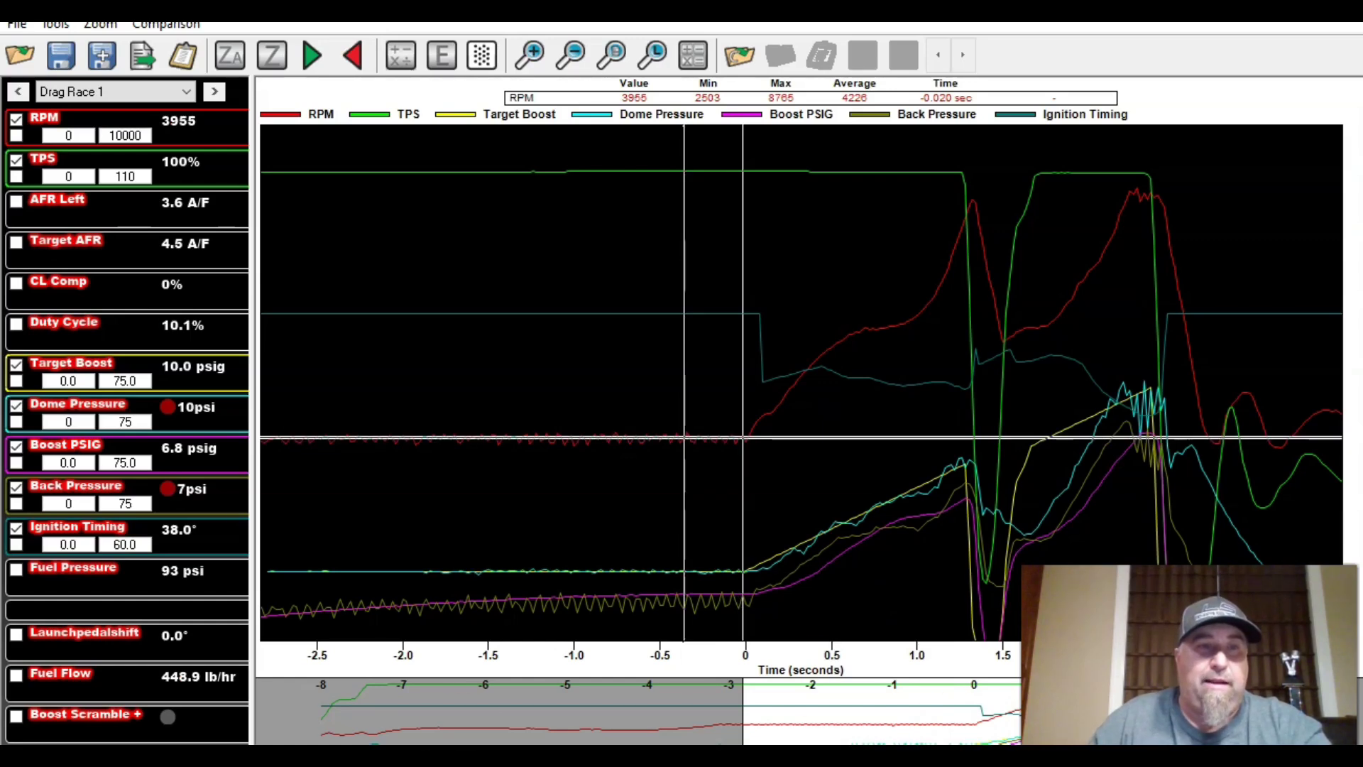
click(207, 595)
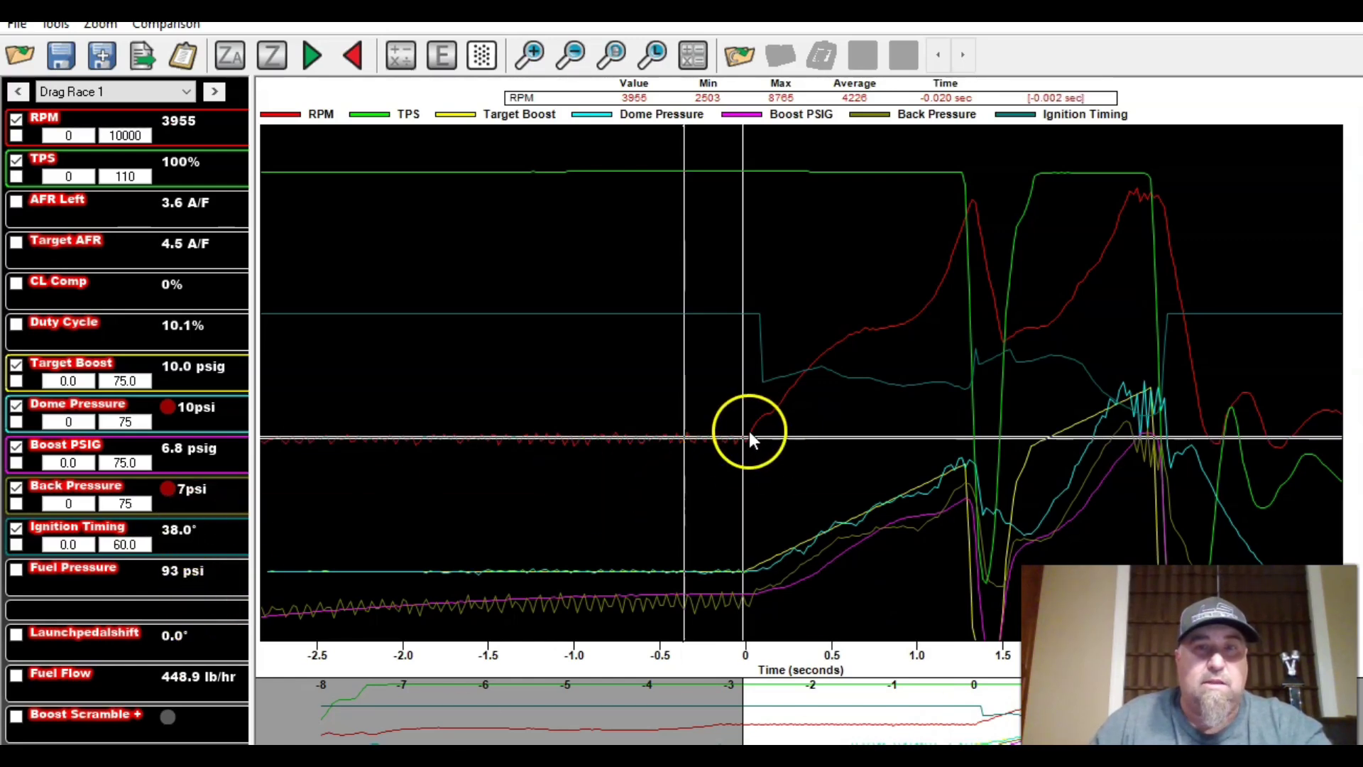
Advance the log cursor from launch to 1.001 sec, reading 6311 RPM.
key(Right)
key(Right)
key(Right)
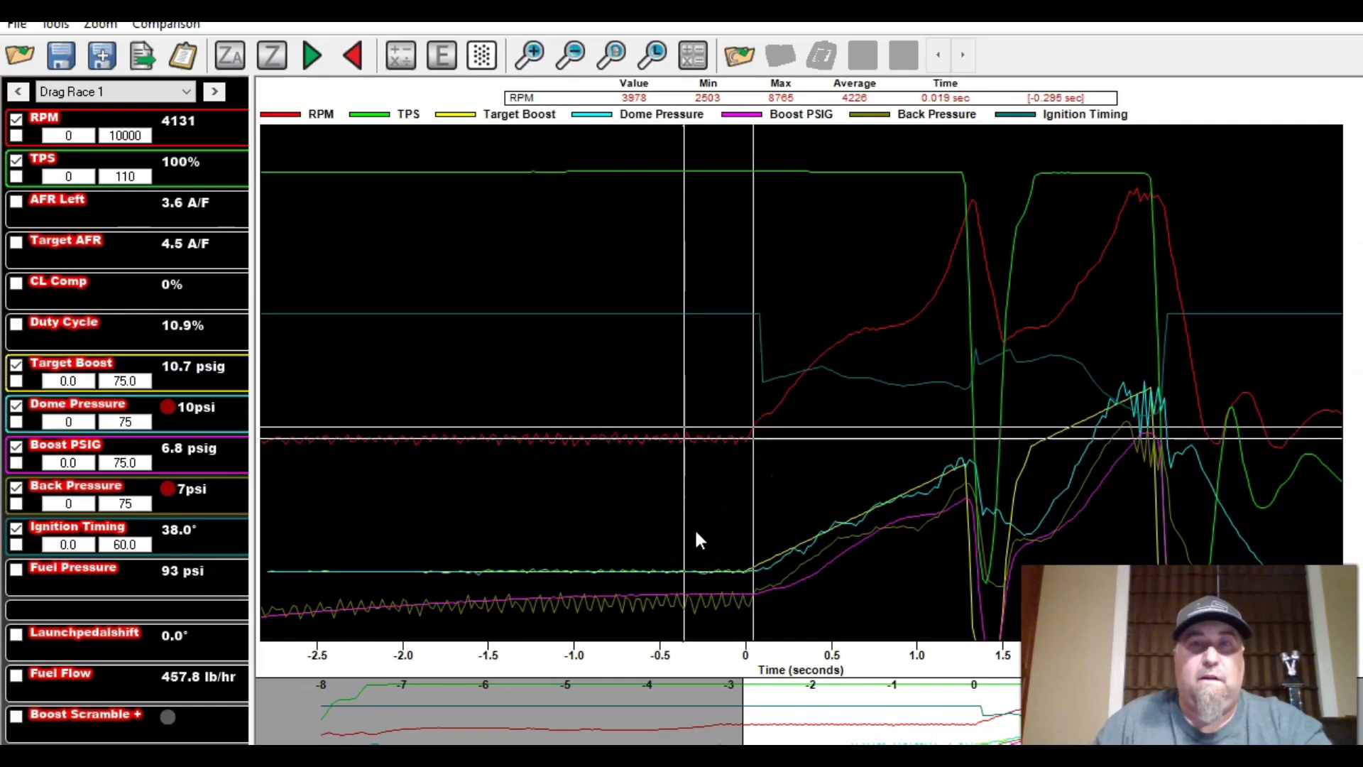
key(Right)
key(Right)
key(Right)
key(Right)
key(Right)
key(Right)
key(Right)
key(Right)
key(Right)
key(Right)
key(Right)
key(Right)
key(Right)
key(Right)
key(Right)
key(Right)
key(Right)
key(Right)
key(Right)
key(Right)
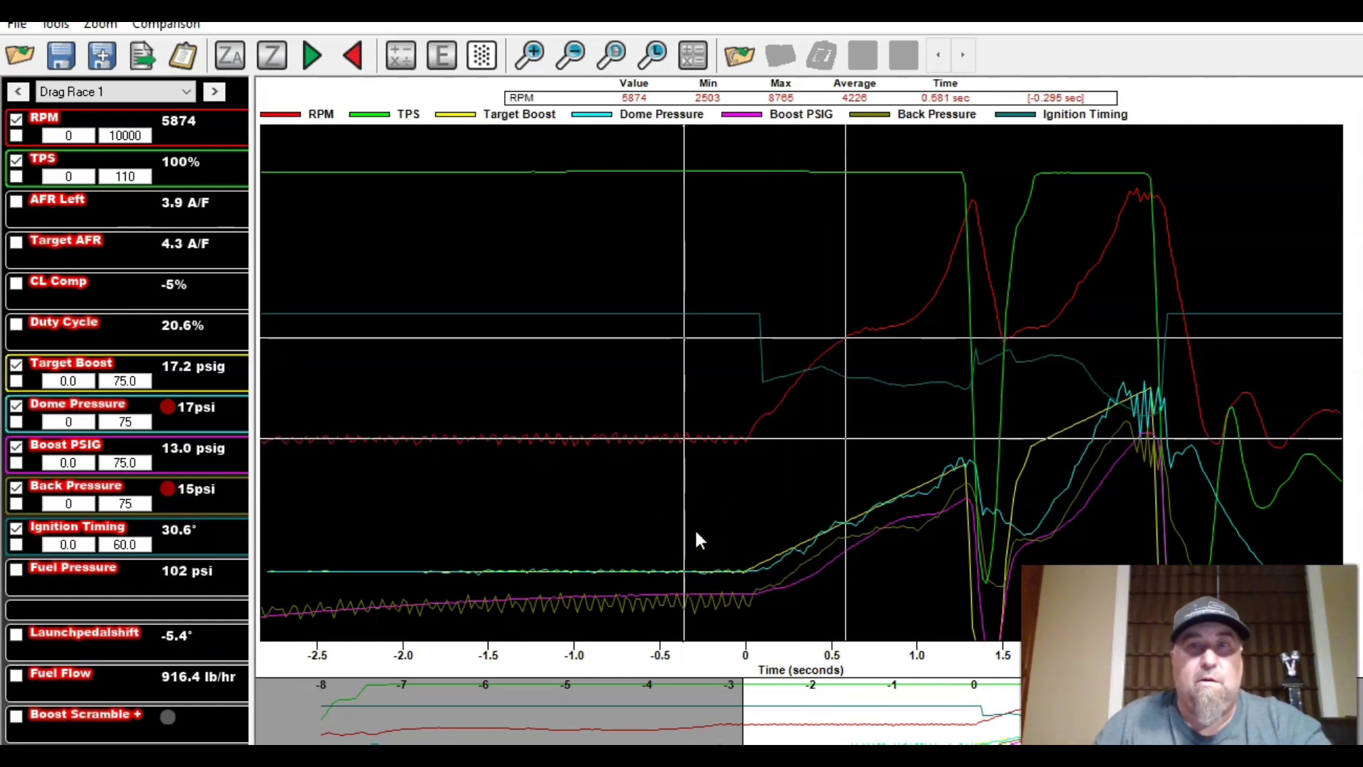
key(Right)
key(Right)
key(Right)
key(Right)
key(Right)
key(Right)
key(Right)
key(Right)
key(Right)
key(Right)
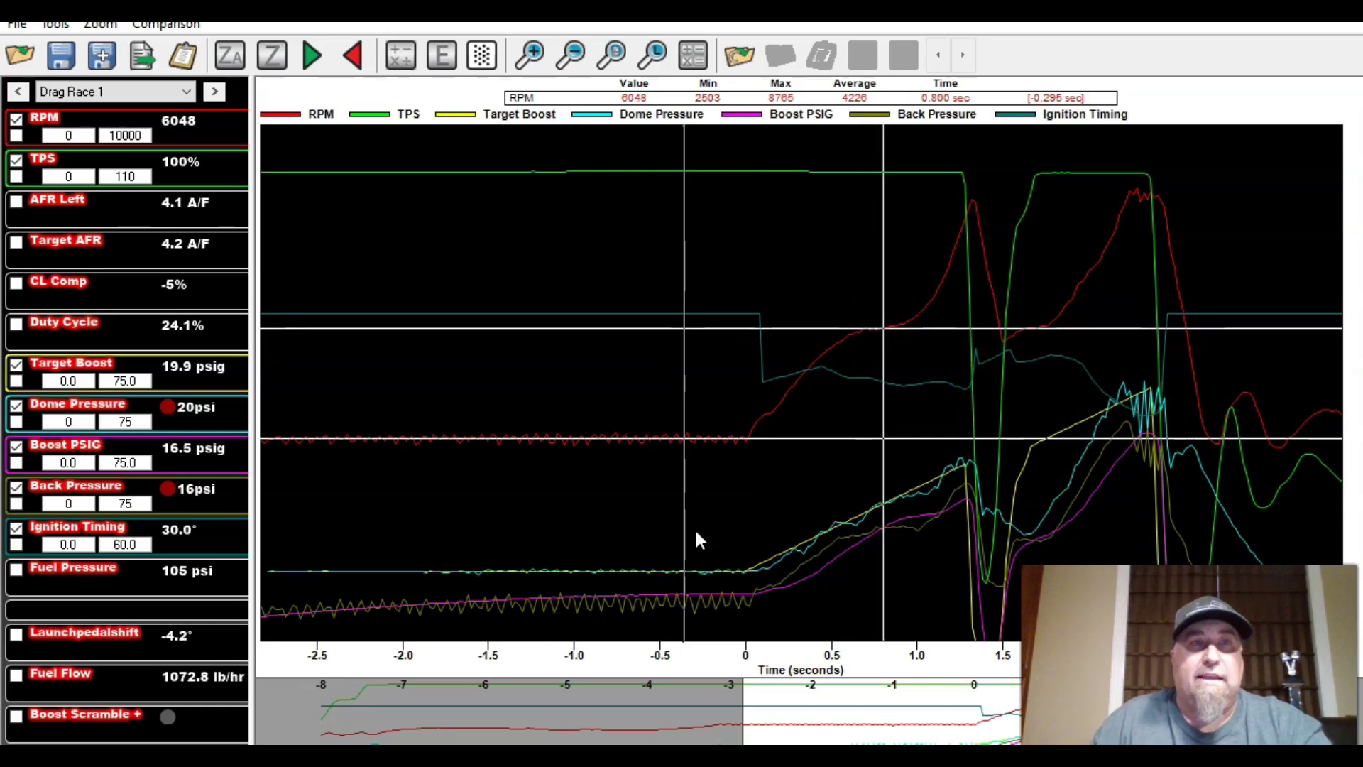
key(Right)
key(Right)
key(Right)
key(Right)
key(Right)
key(Right)
key(Right)
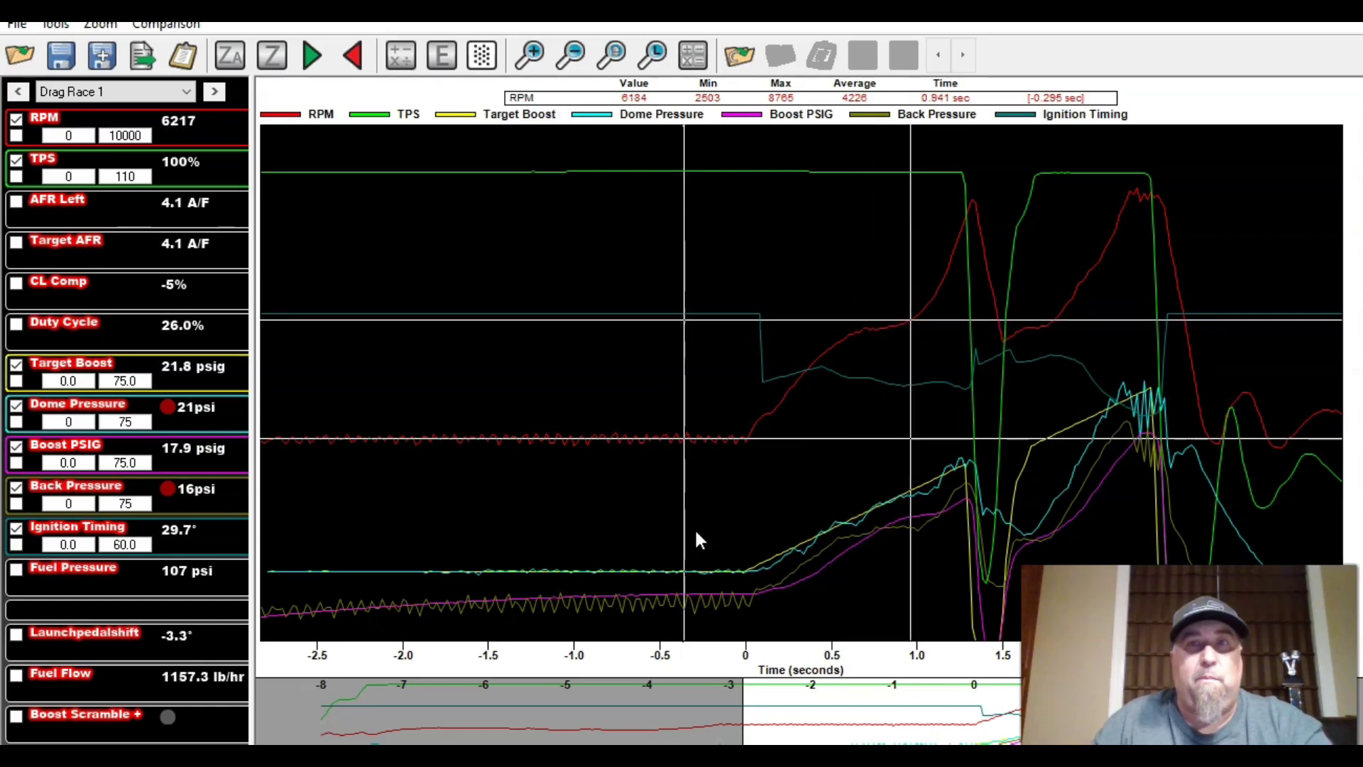
key(Right)
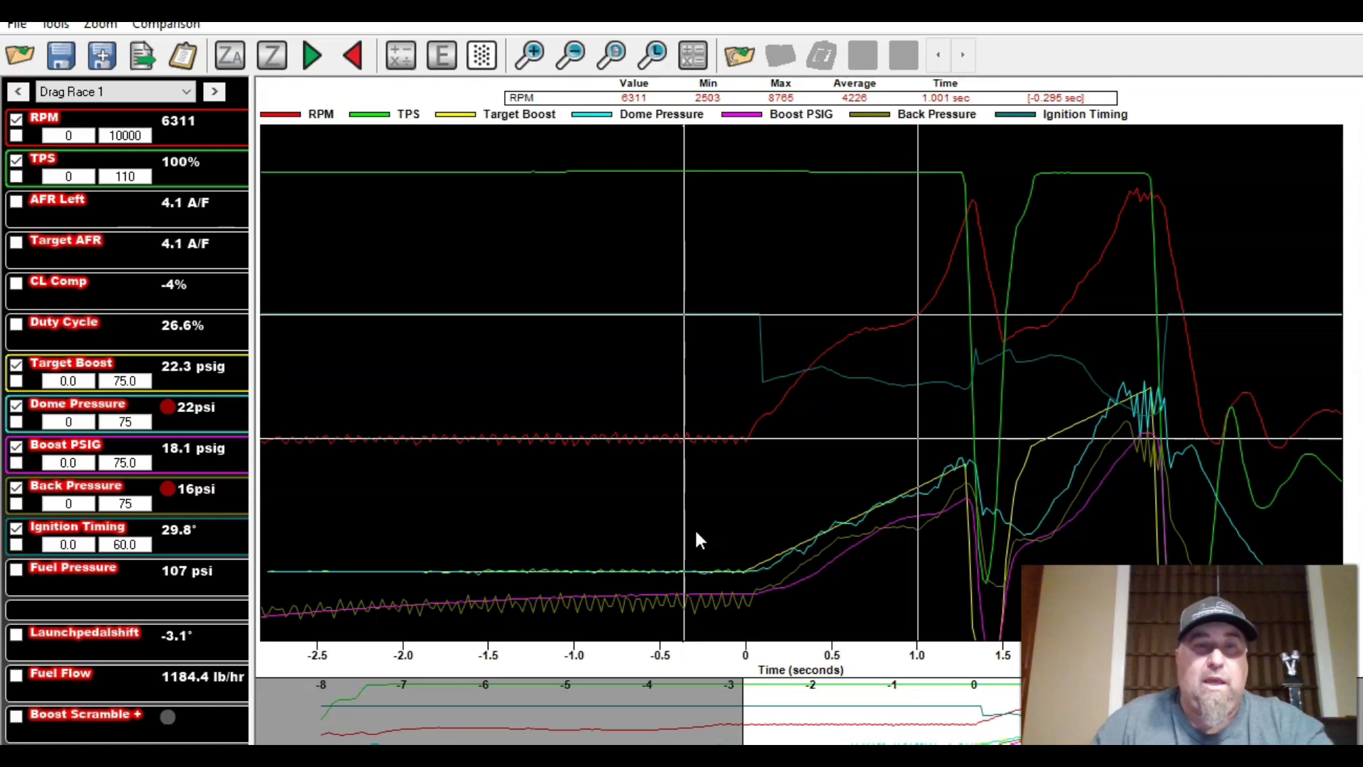
Clear the time-difference measurement and return to the gear 1 timing offset table.
click(471, 721)
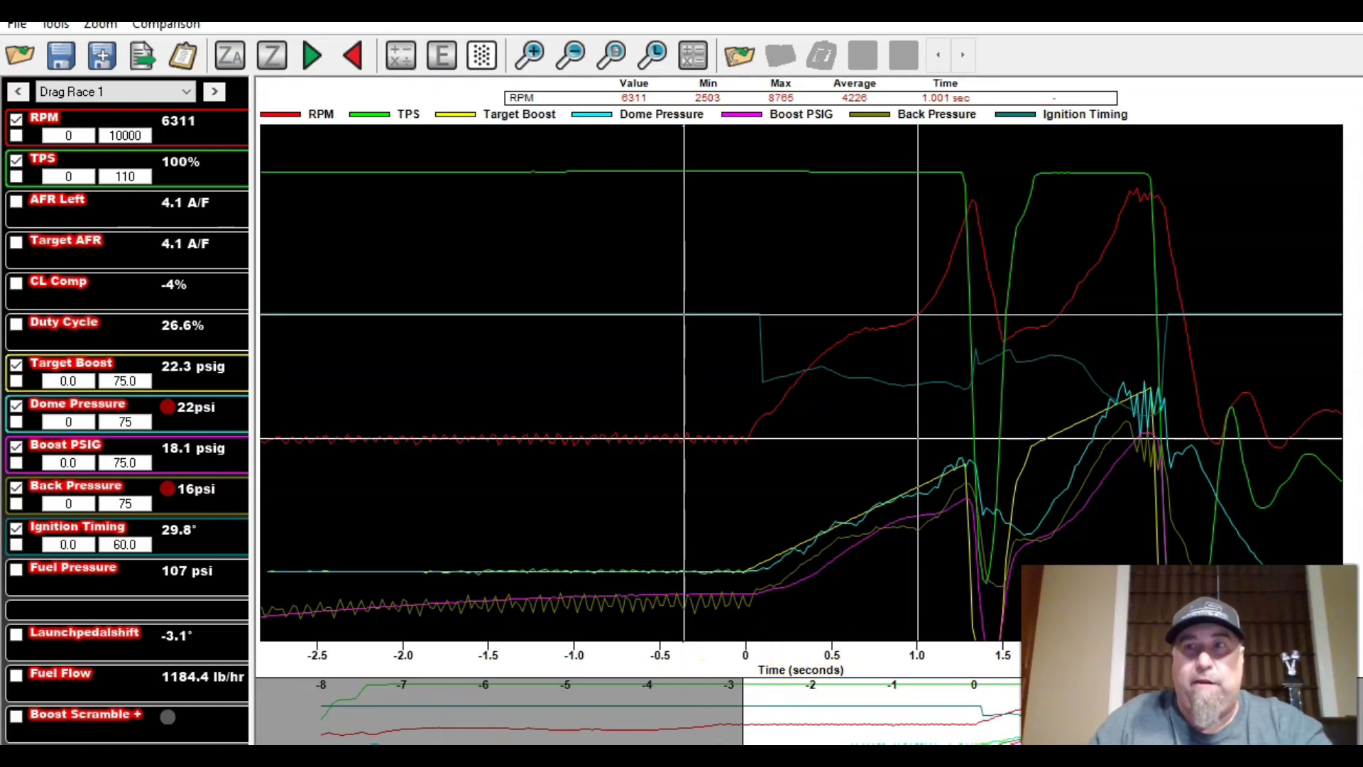
mouse_move(1359, 206)
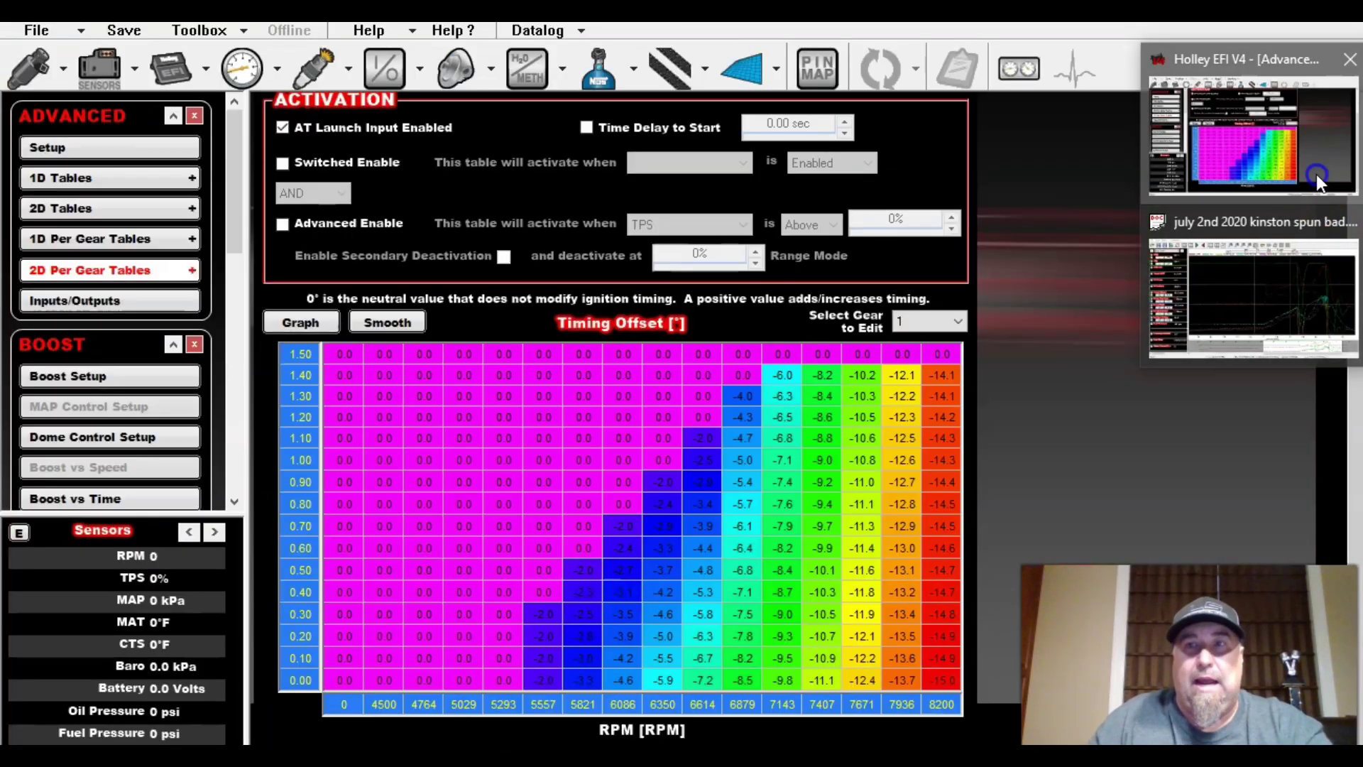
click(1317, 174)
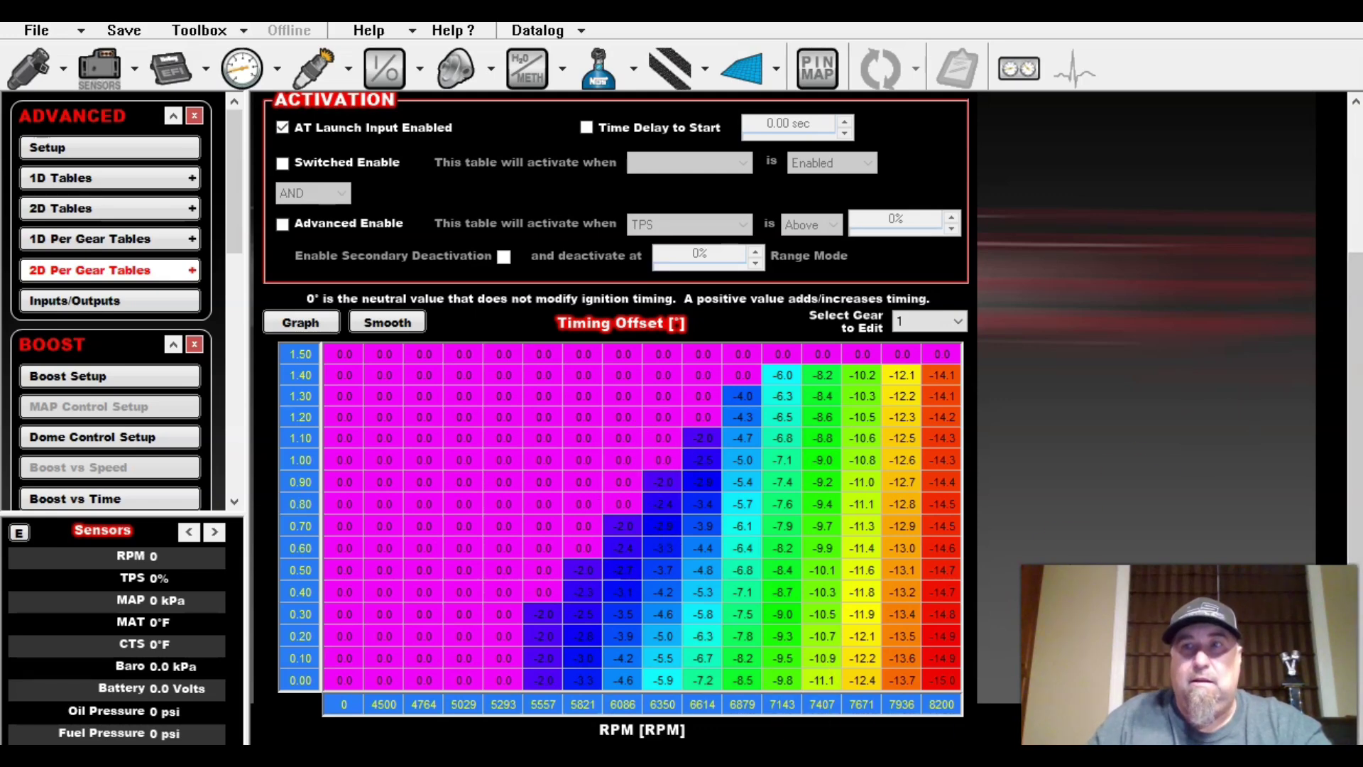
Place the Drag Race 1 marker before launch, note the timing step at 1.100 sec, and compare with the offset table.
mouse_move(1350, 221)
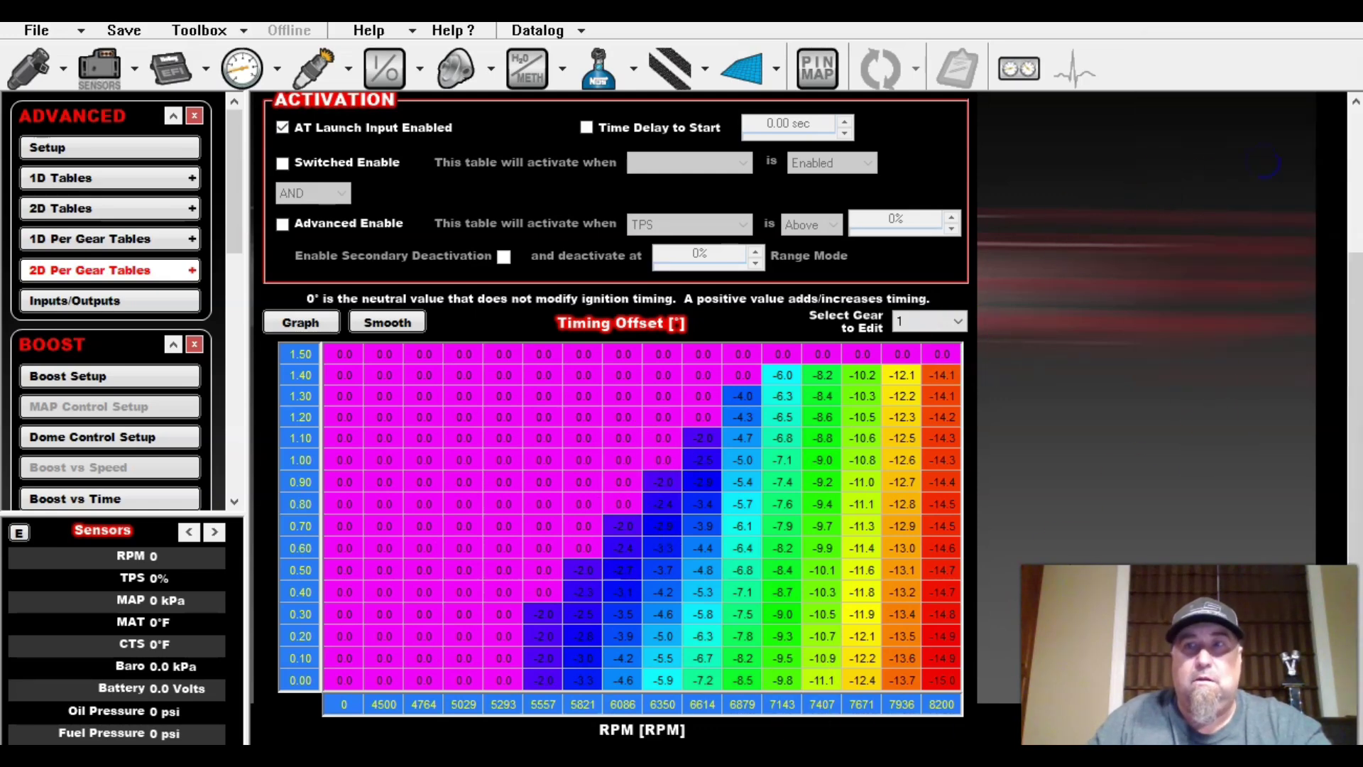
click(1268, 292)
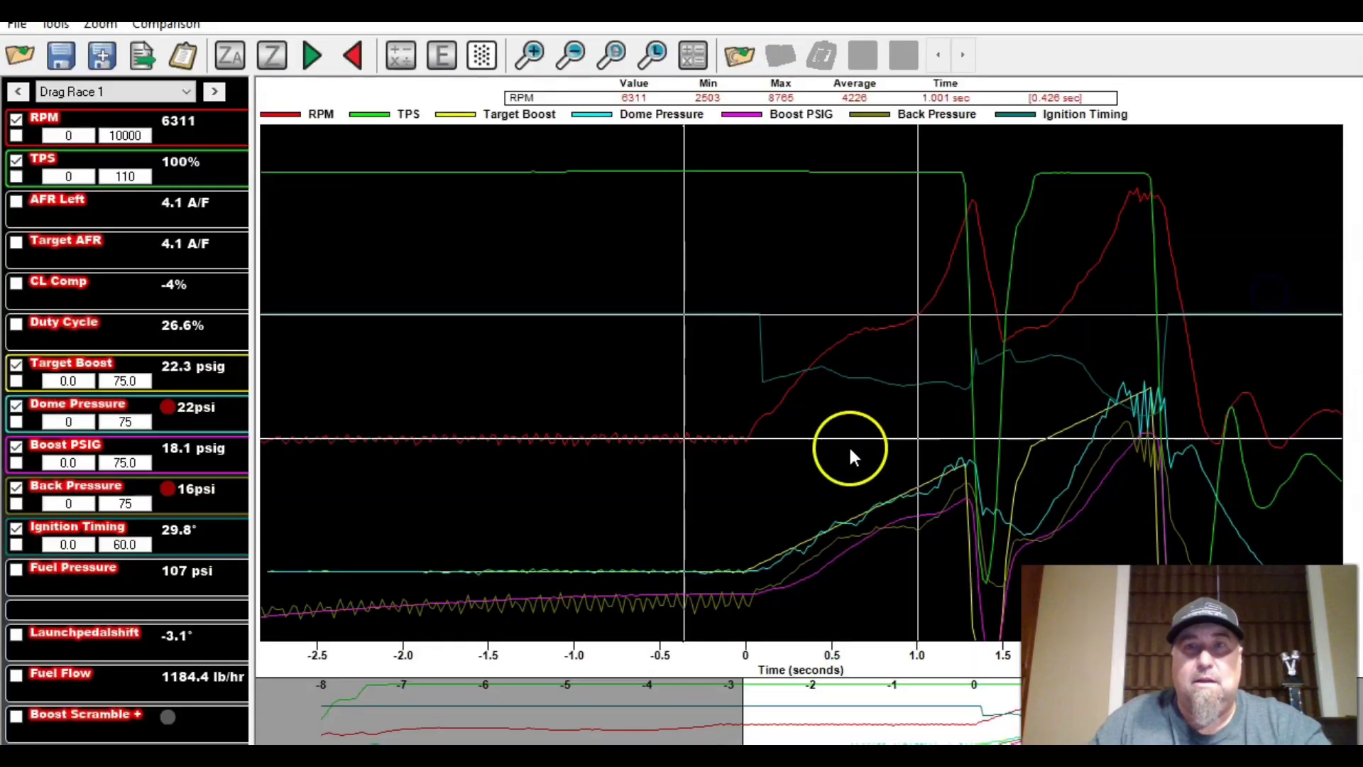
click(686, 438)
click(795, 529)
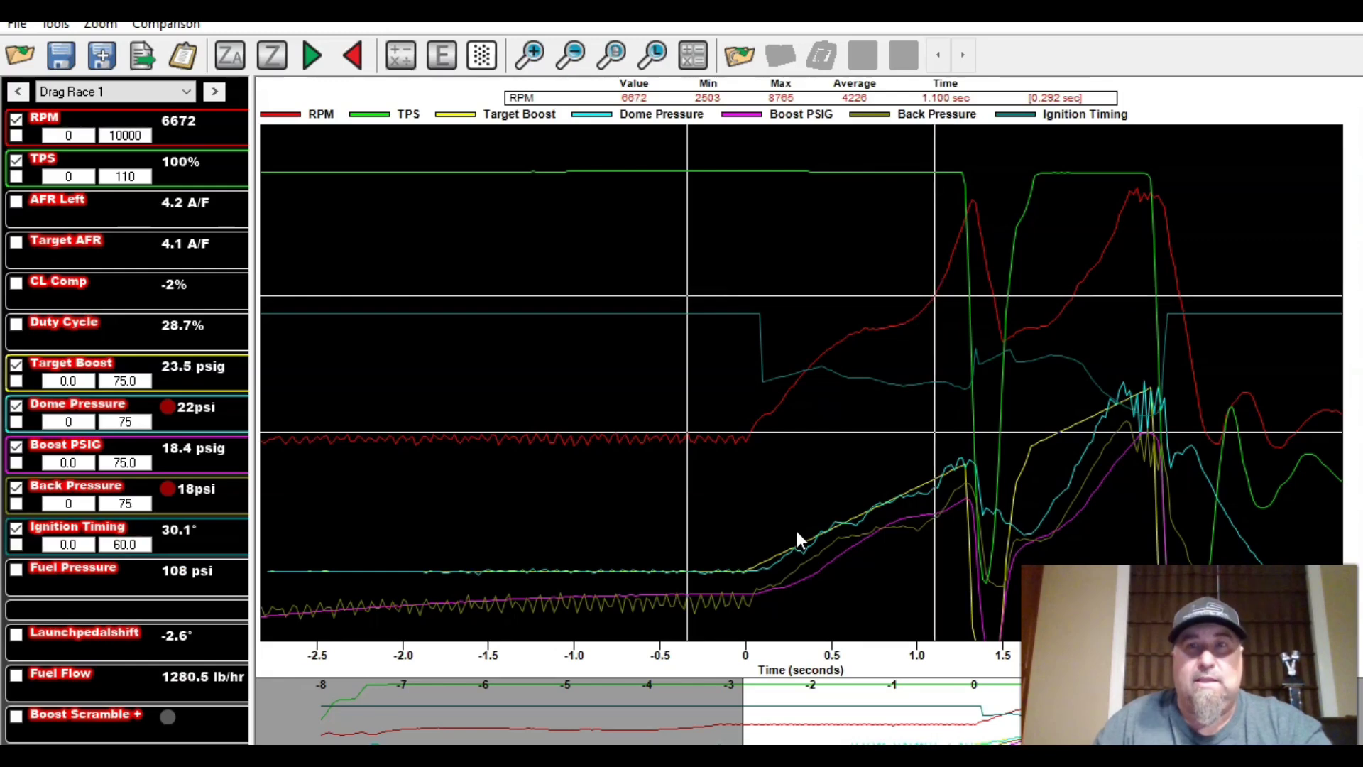
click(758, 340)
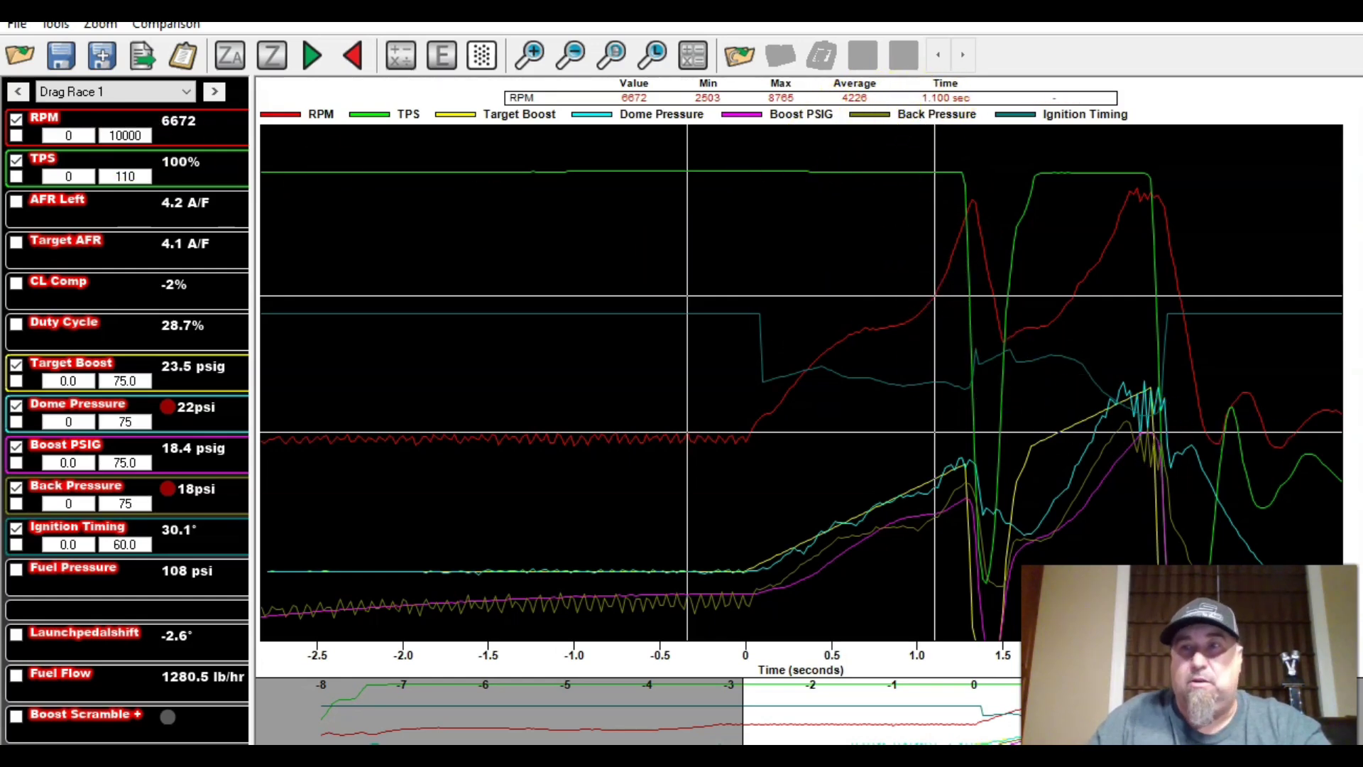
click(1264, 167)
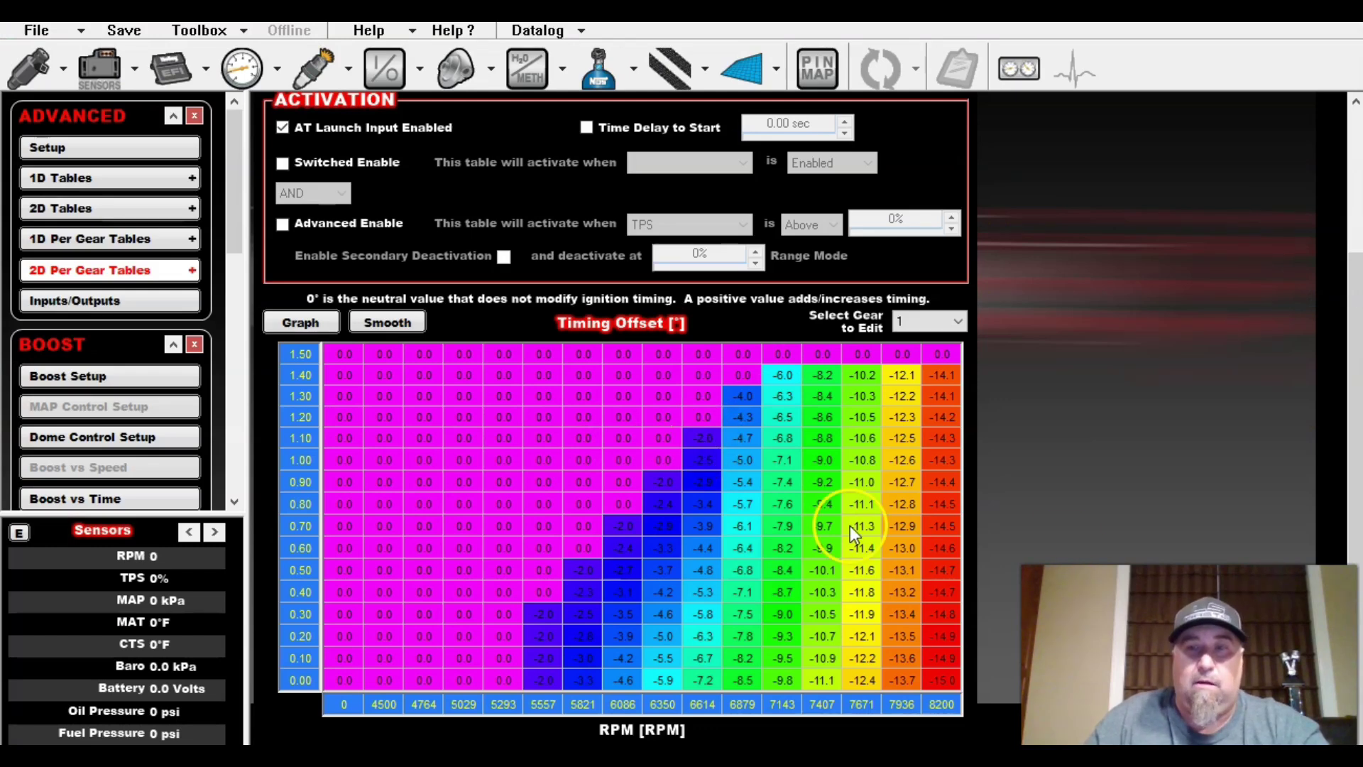
Move the Drag Race 1 log cursor to 1.201 sec (7445 RPM), then compare with the gear 1 offset table.
mouse_move(1284, 209)
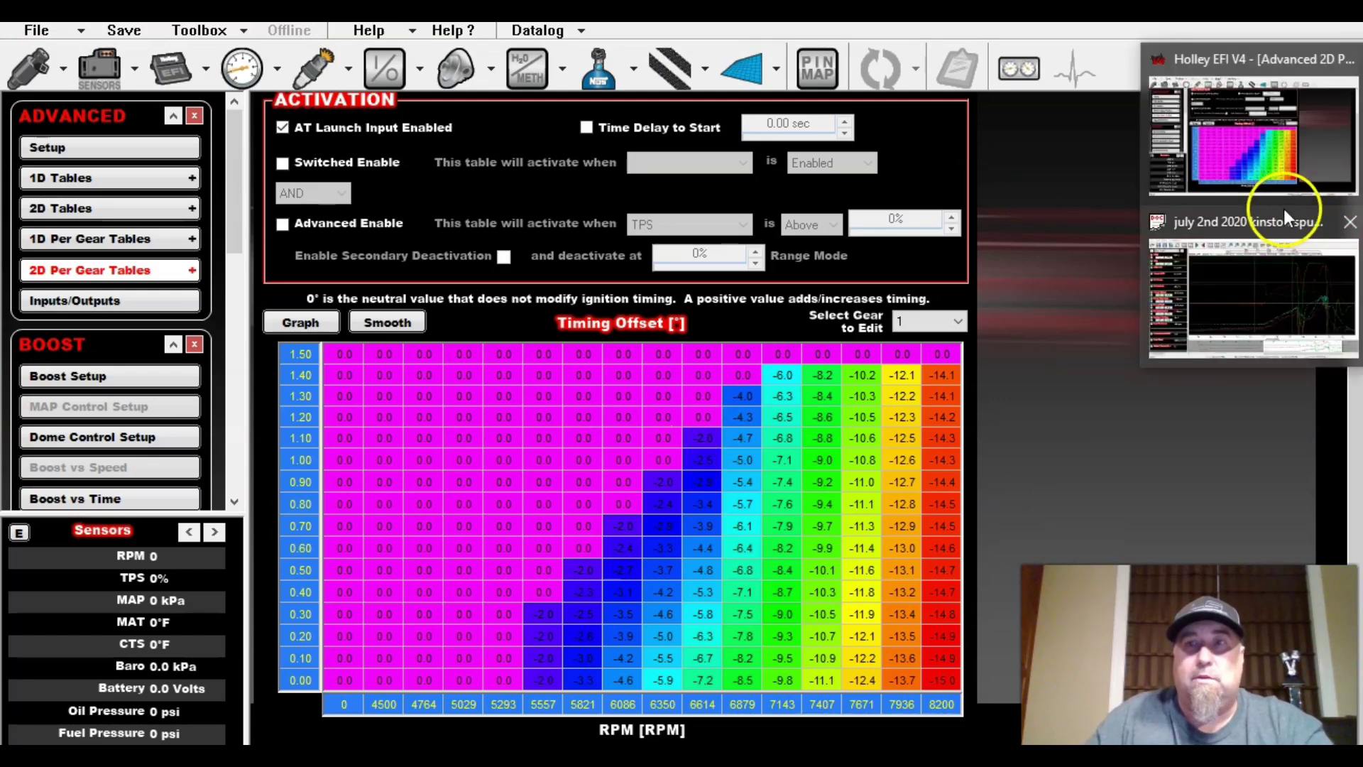
click(1273, 271)
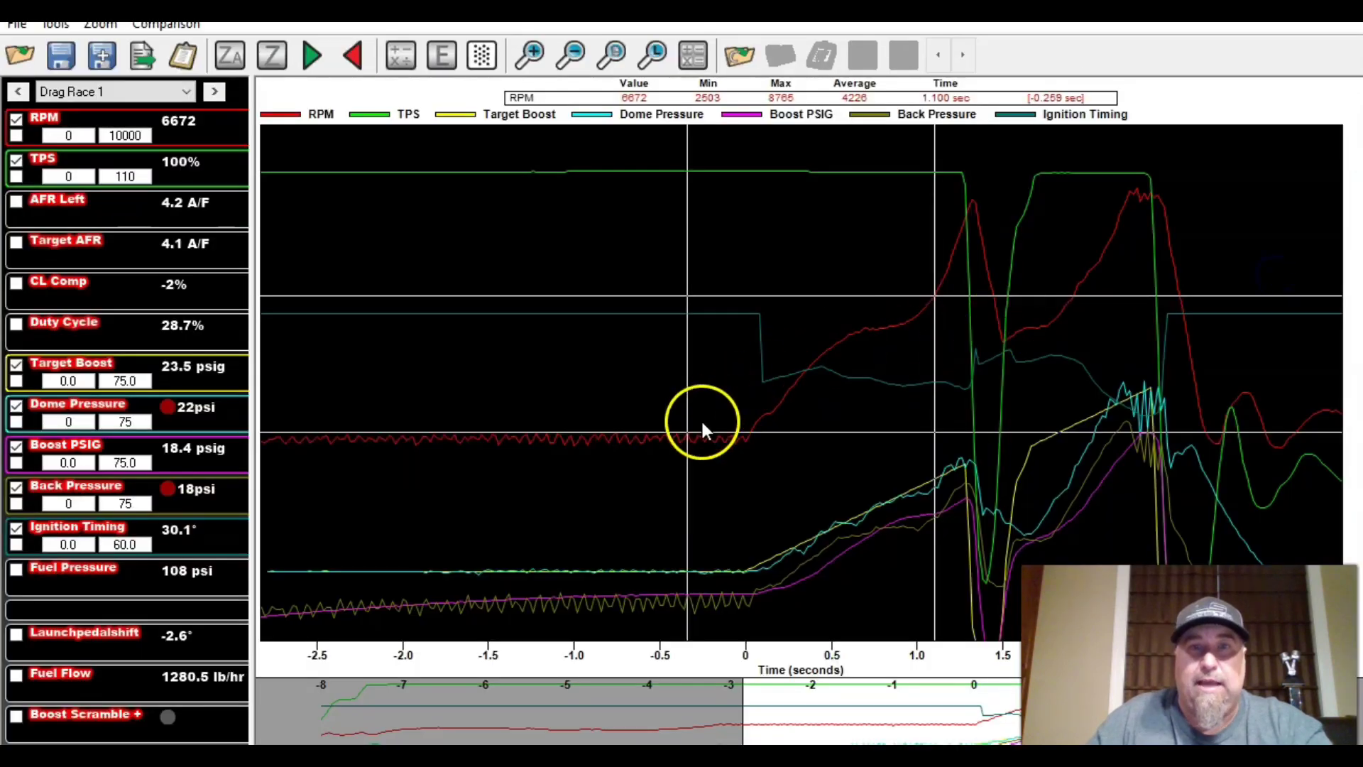
drag(693, 440, 934, 293)
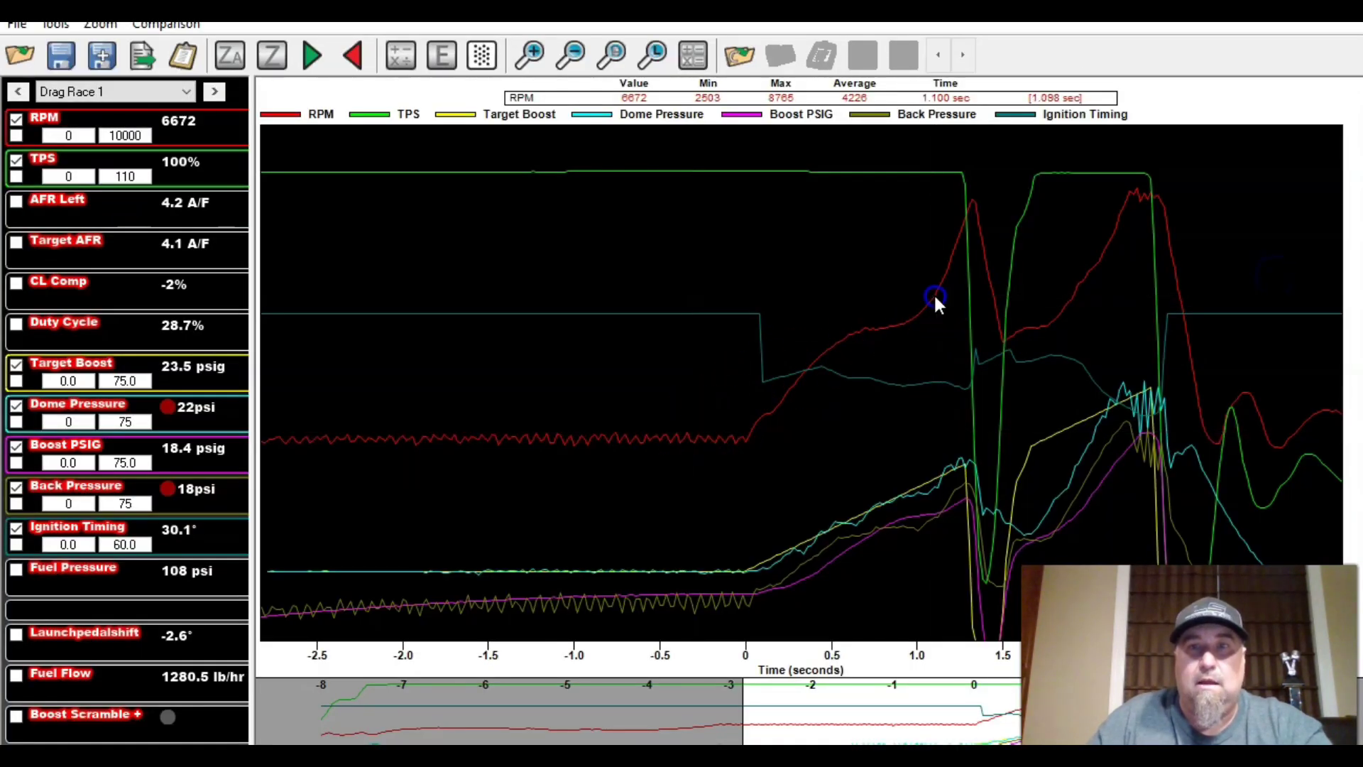
key(Right)
key(Right)
key(Right)
key(Right)
key(Right)
key(Right)
key(Right)
key(Right)
key(Right)
key(Right)
key(Right)
key(Right)
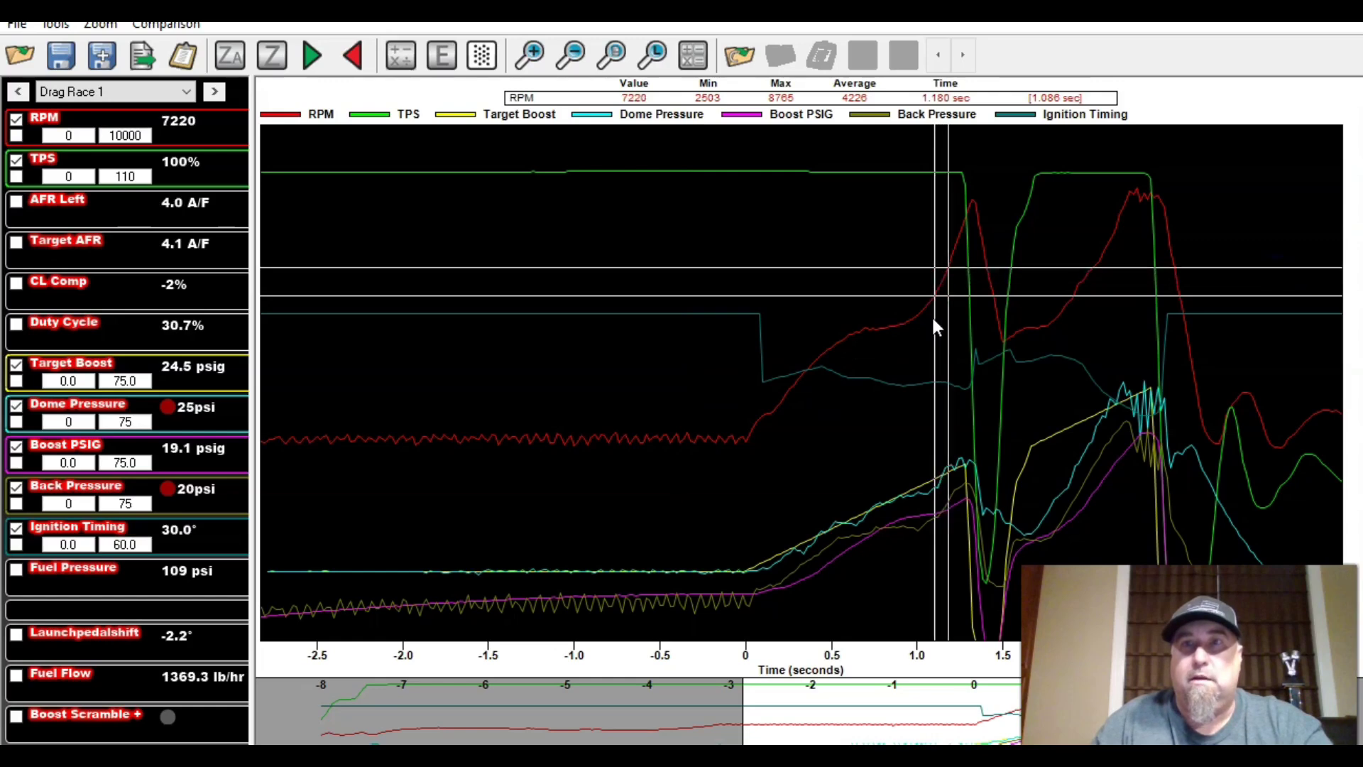
key(Left)
key(Left)
key(Left)
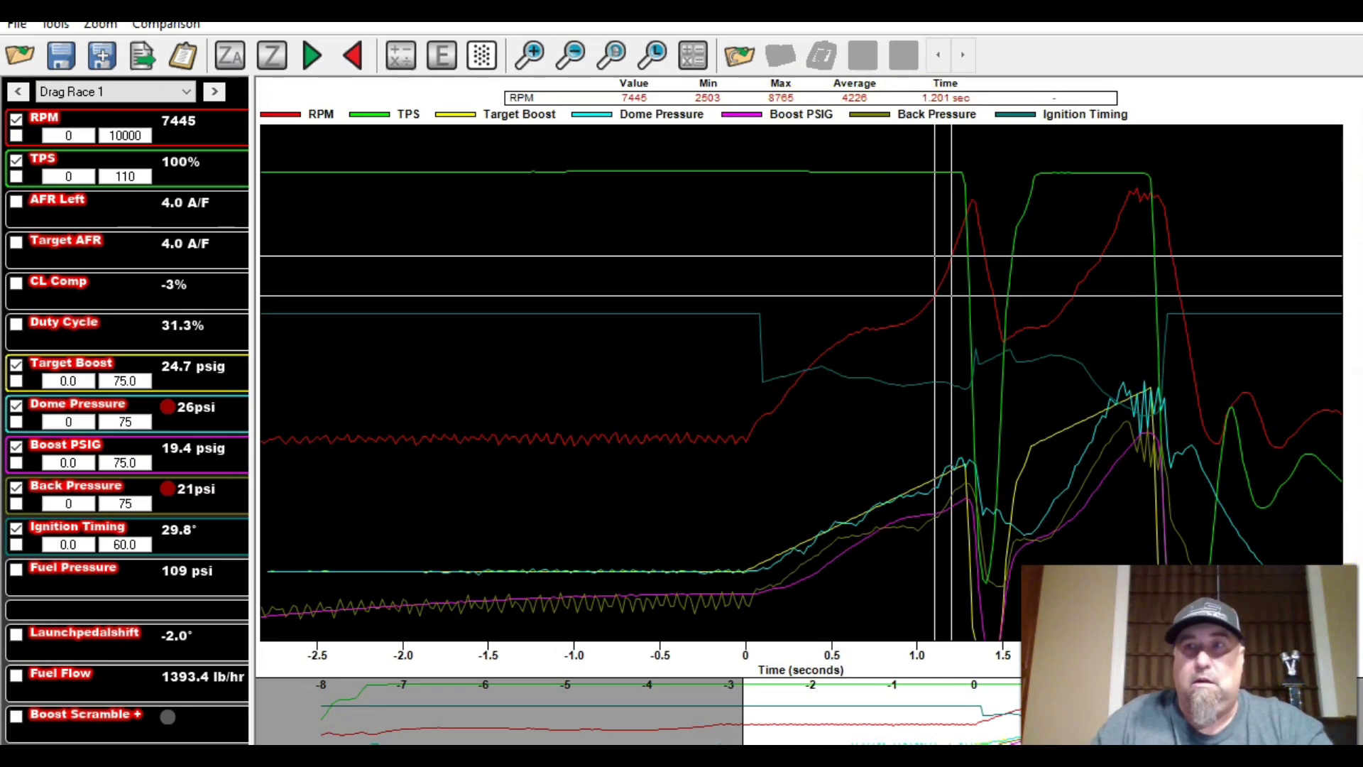
click(1240, 139)
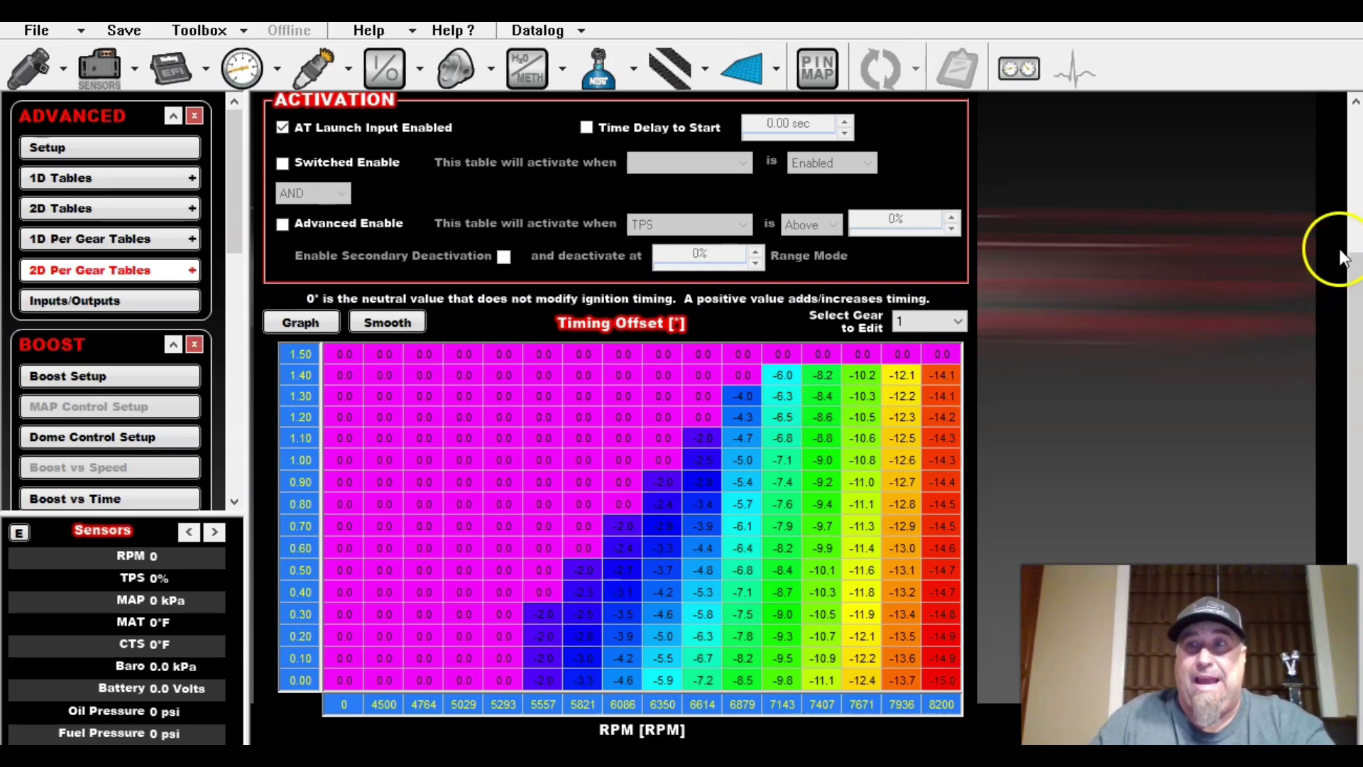
Step the log toward the 8420 RPM peak at 1.300 sec, then compare with the table's -14.1° at 8200 RPM.
mouse_move(1346, 220)
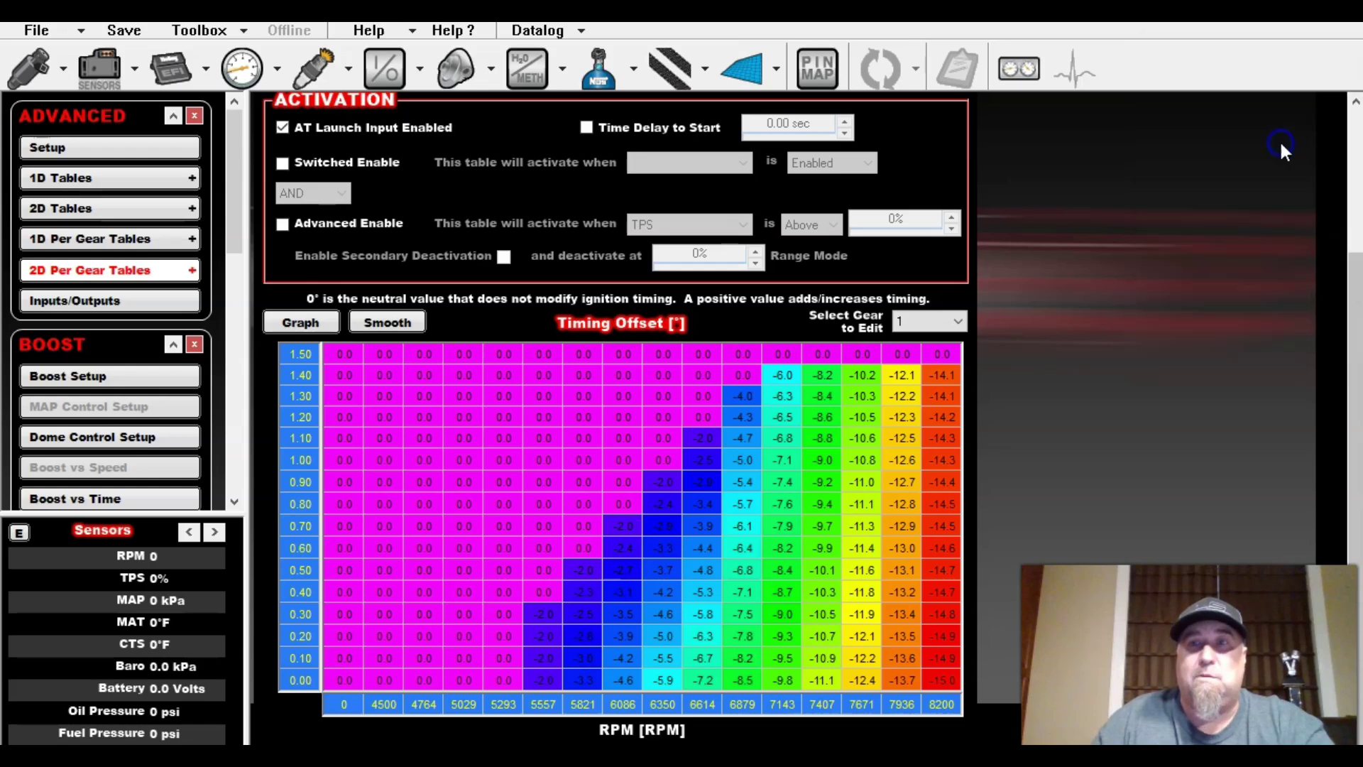
click(1214, 294)
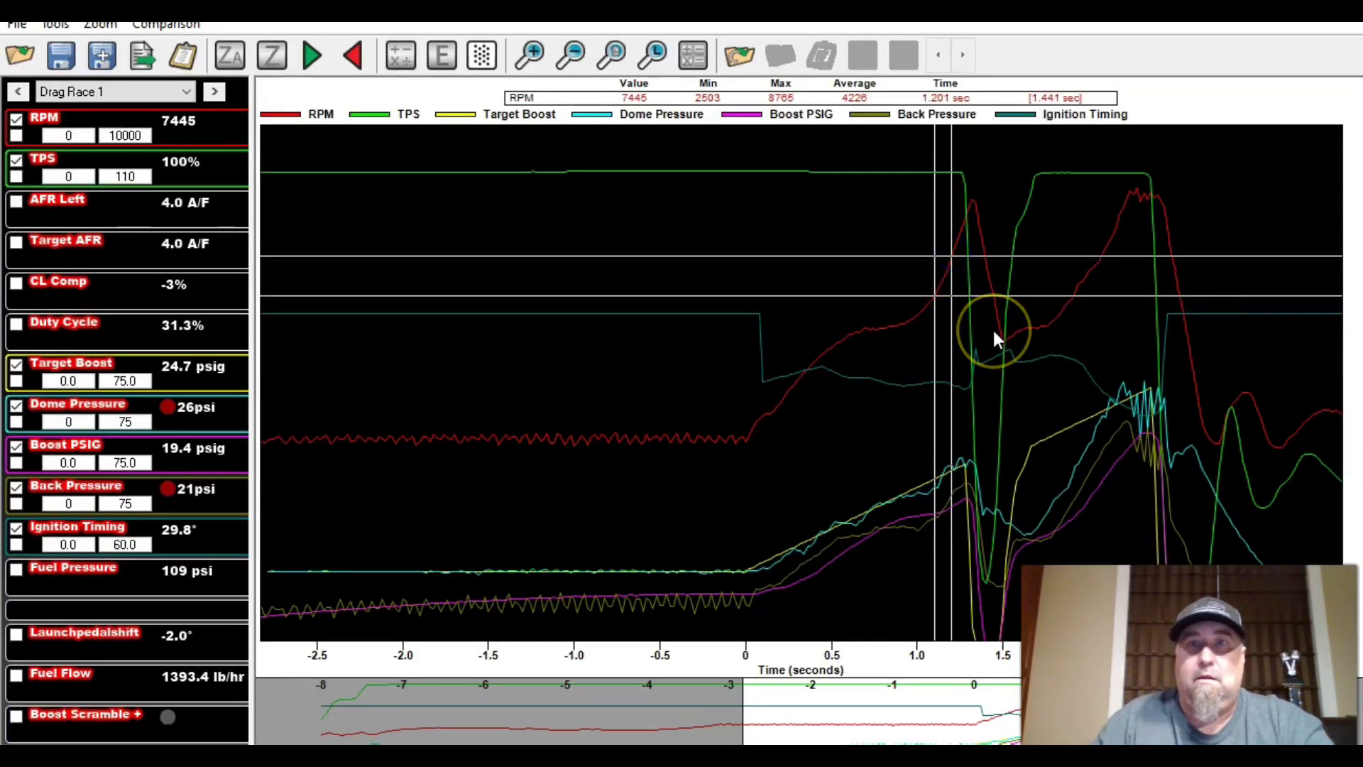
key(Right)
key(Right)
key(Right)
key(Right)
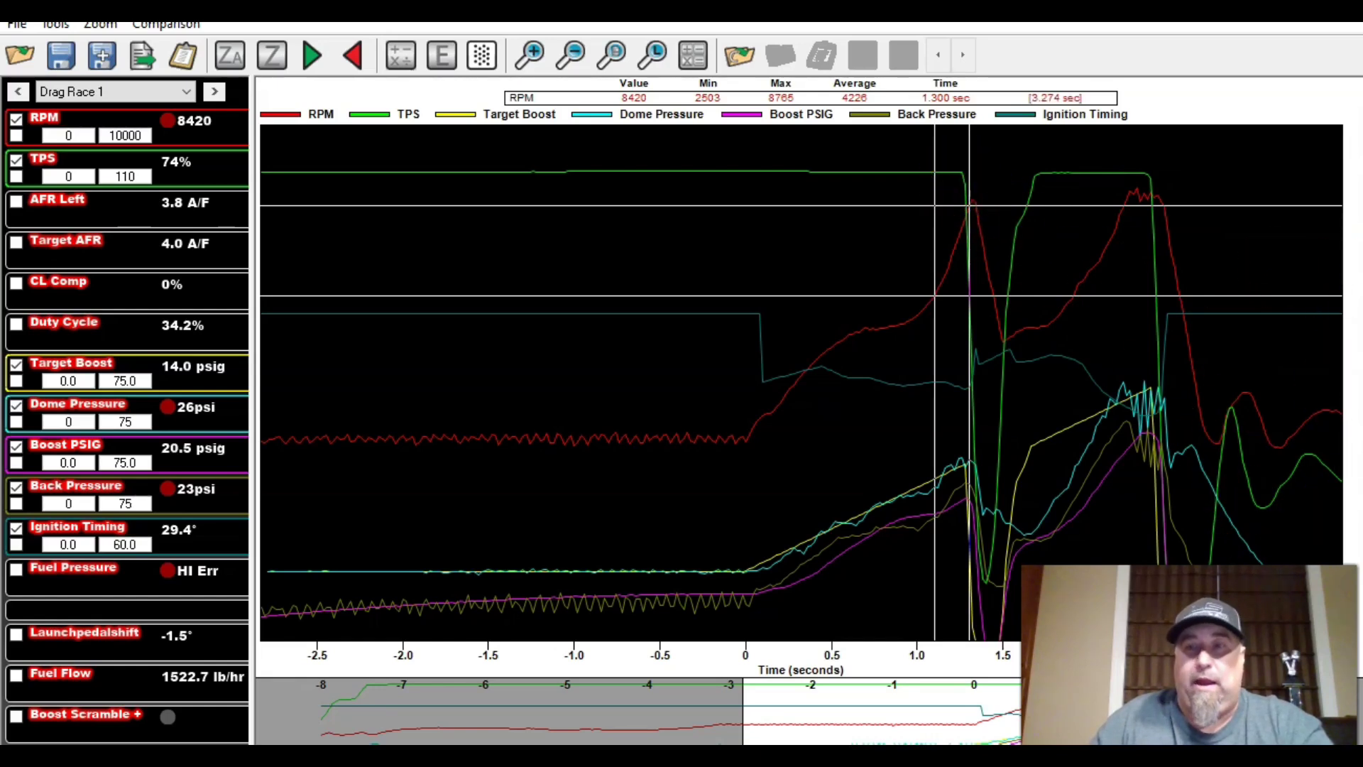
mouse_move(1359, 206)
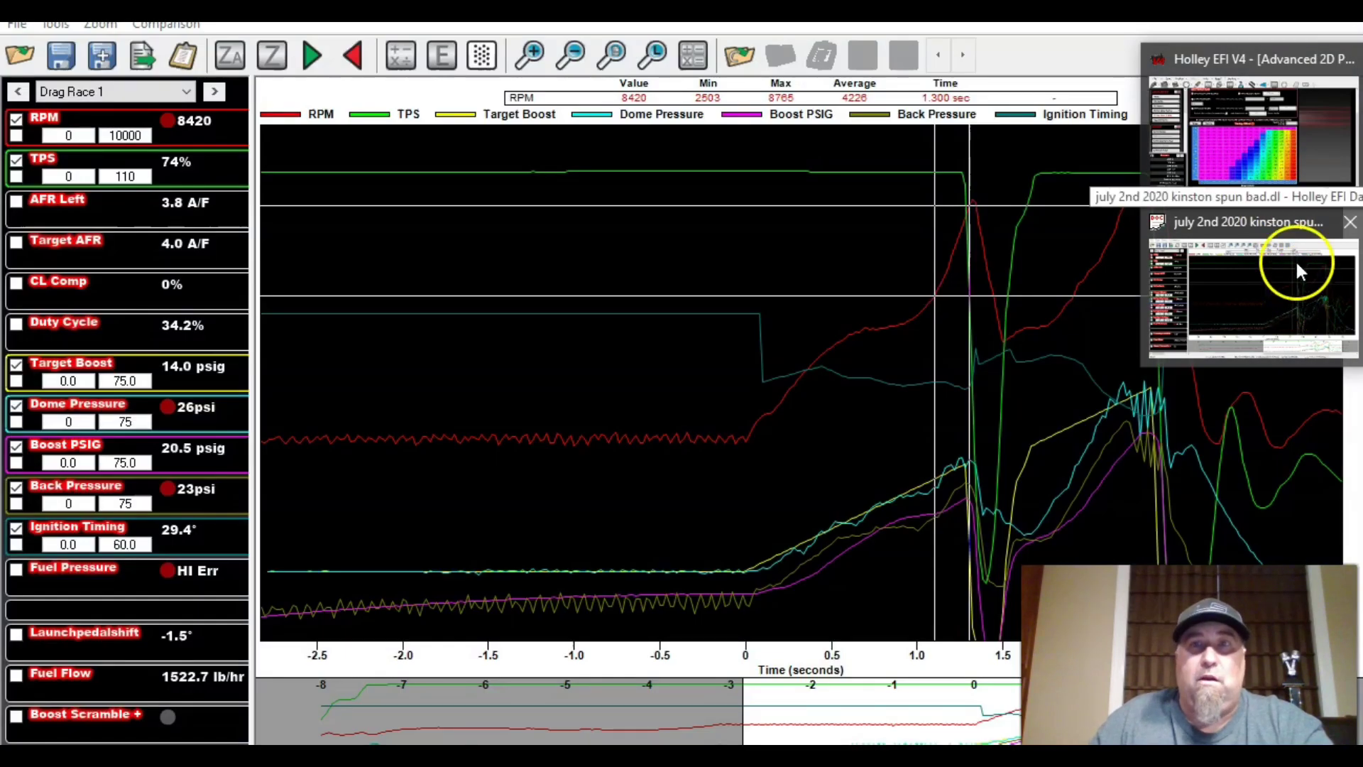
click(1288, 160)
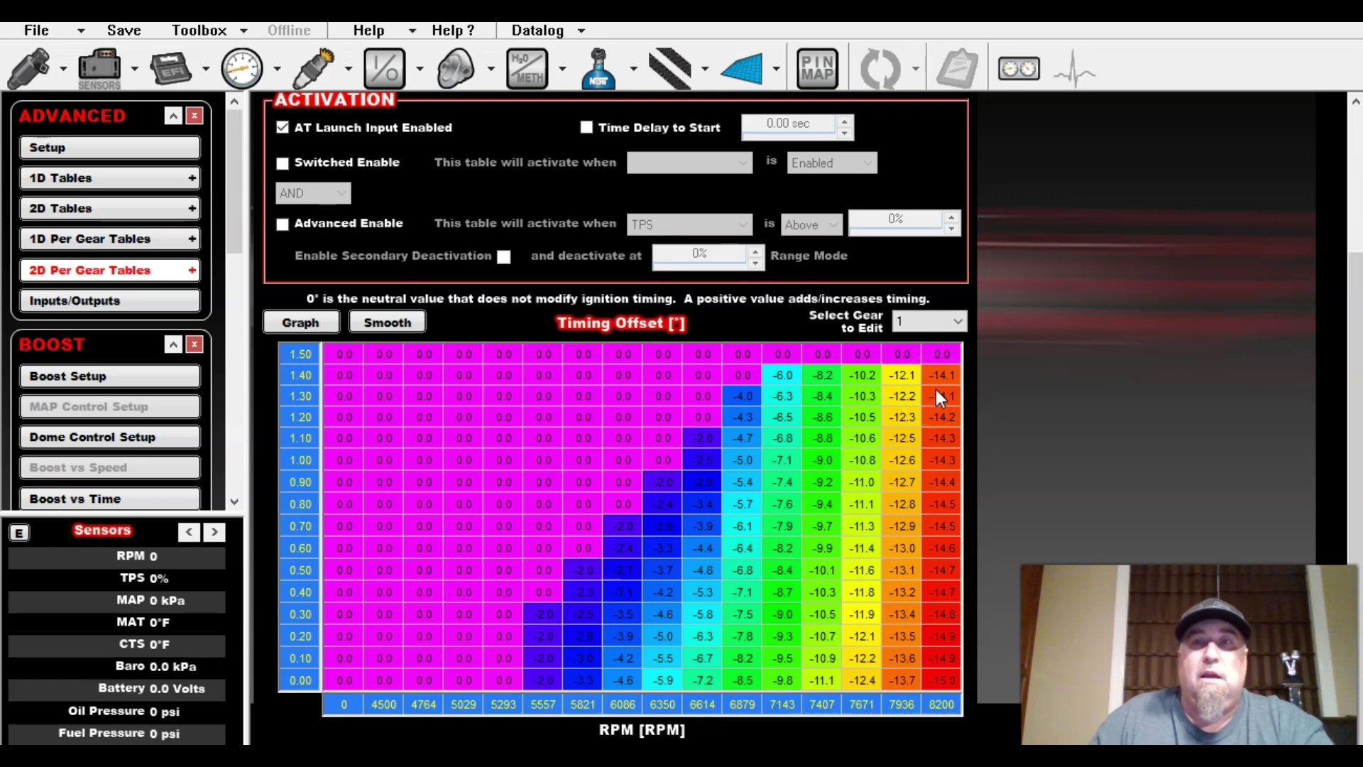
Bring the 'july 2nd 2020 kinston' datalog forward, reading 8420 RPM and 29.4° at 1.300 sec.
mouse_move(1352, 142)
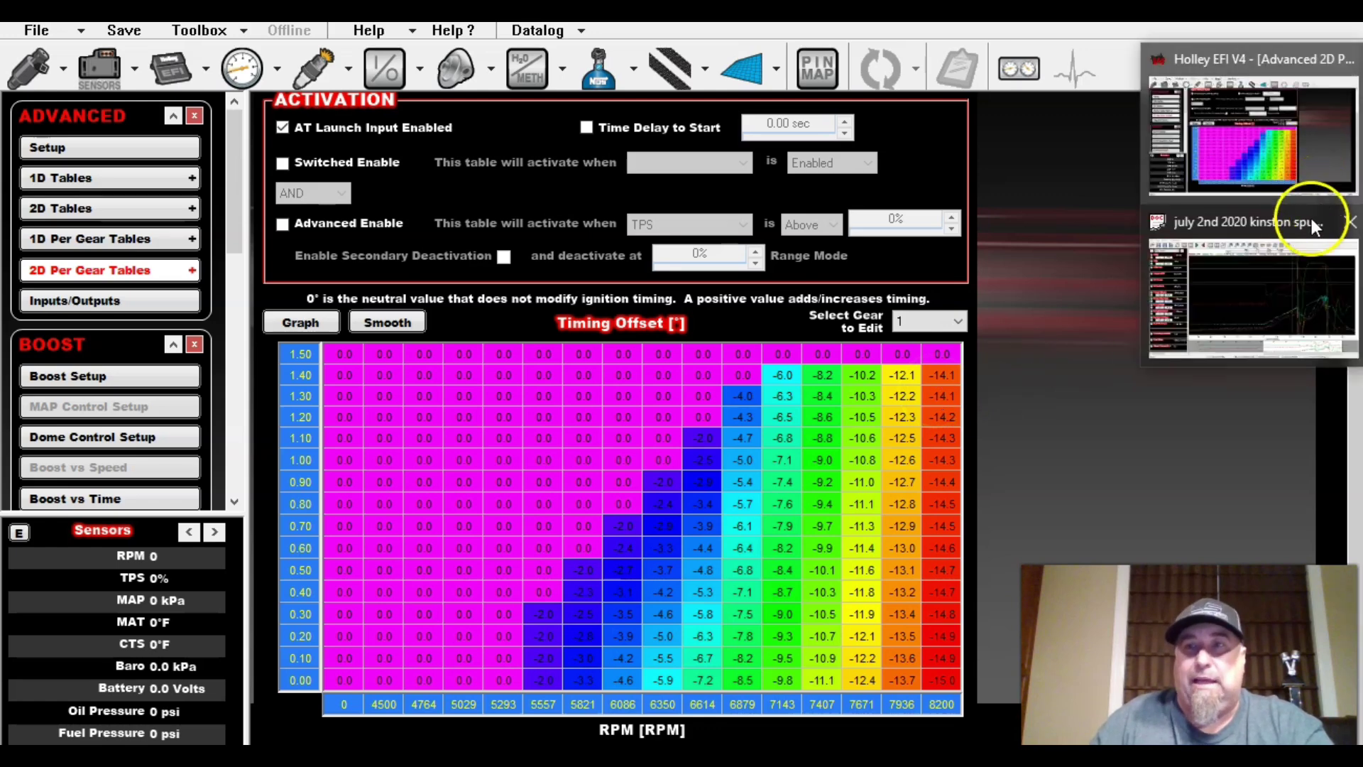
click(1276, 283)
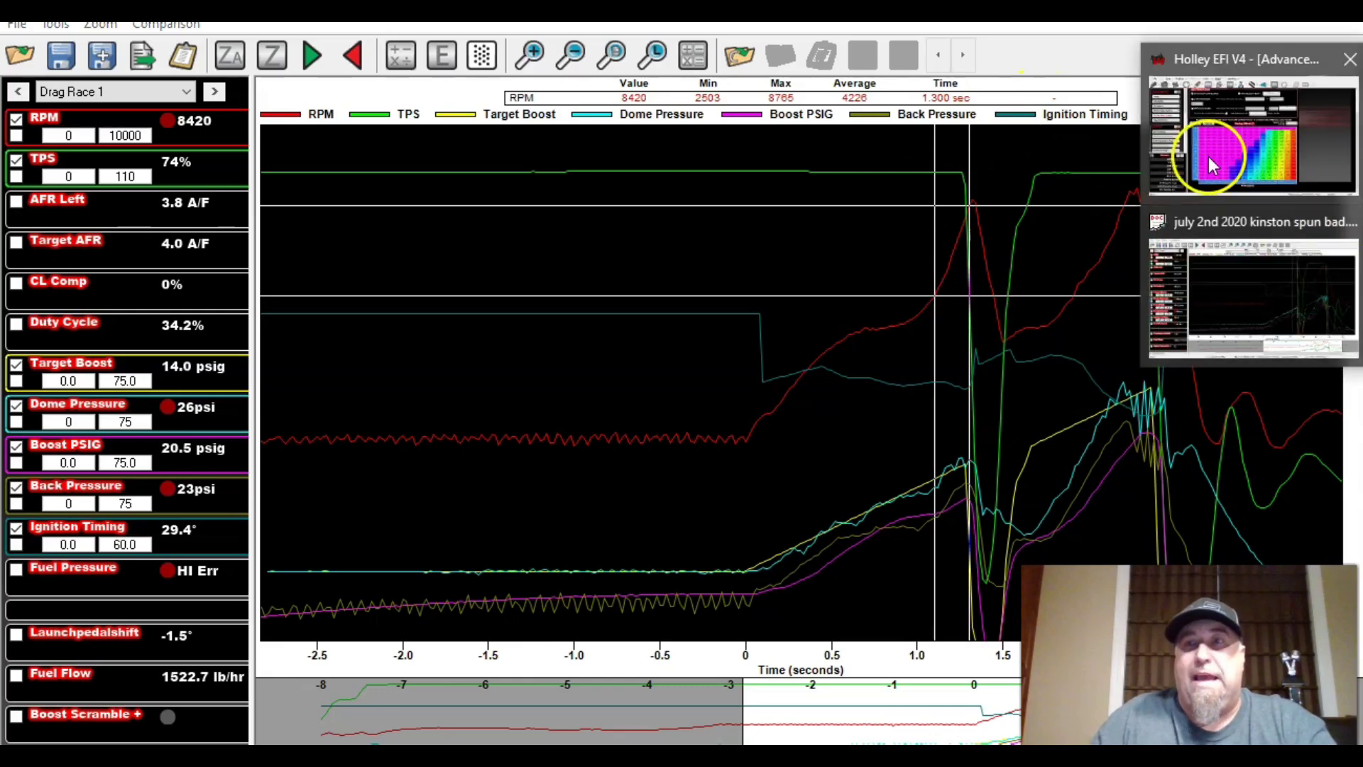
Bring up the timing offset table window to review gear 2's 1.50–5.50 sec table.
click(1211, 153)
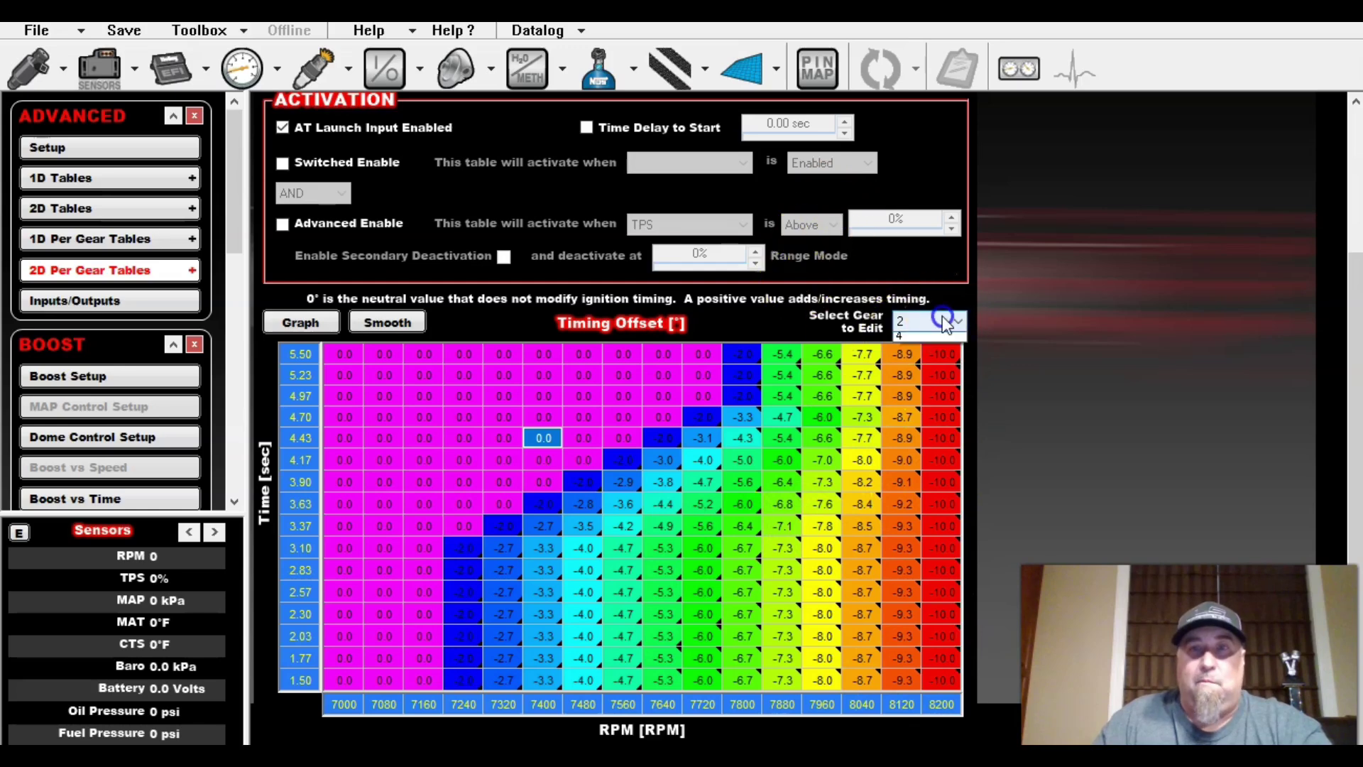
Compare cells in the gear 1 and gear 2 Timing Offset tables, ending on gear 1's 1.30 sec row.
click(907, 321)
click(909, 337)
click(466, 382)
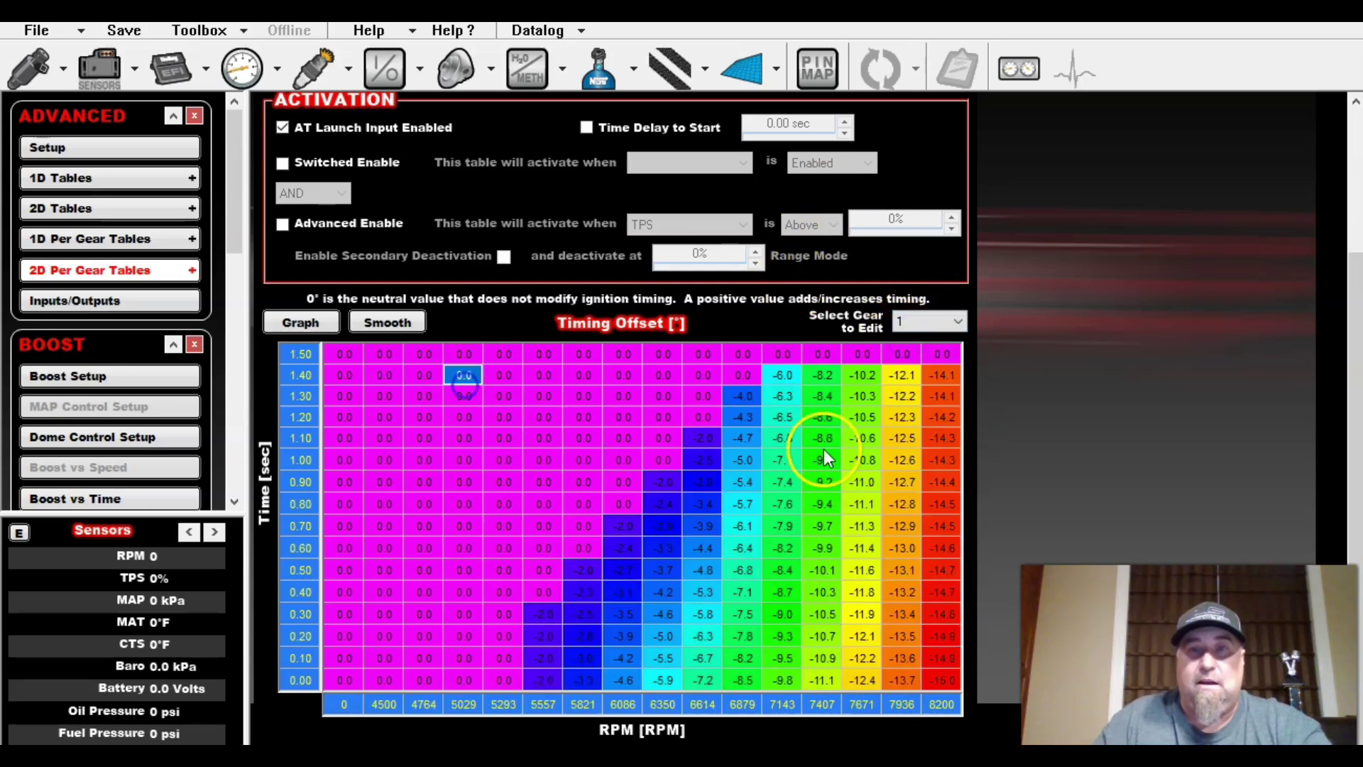
click(958, 321)
click(935, 348)
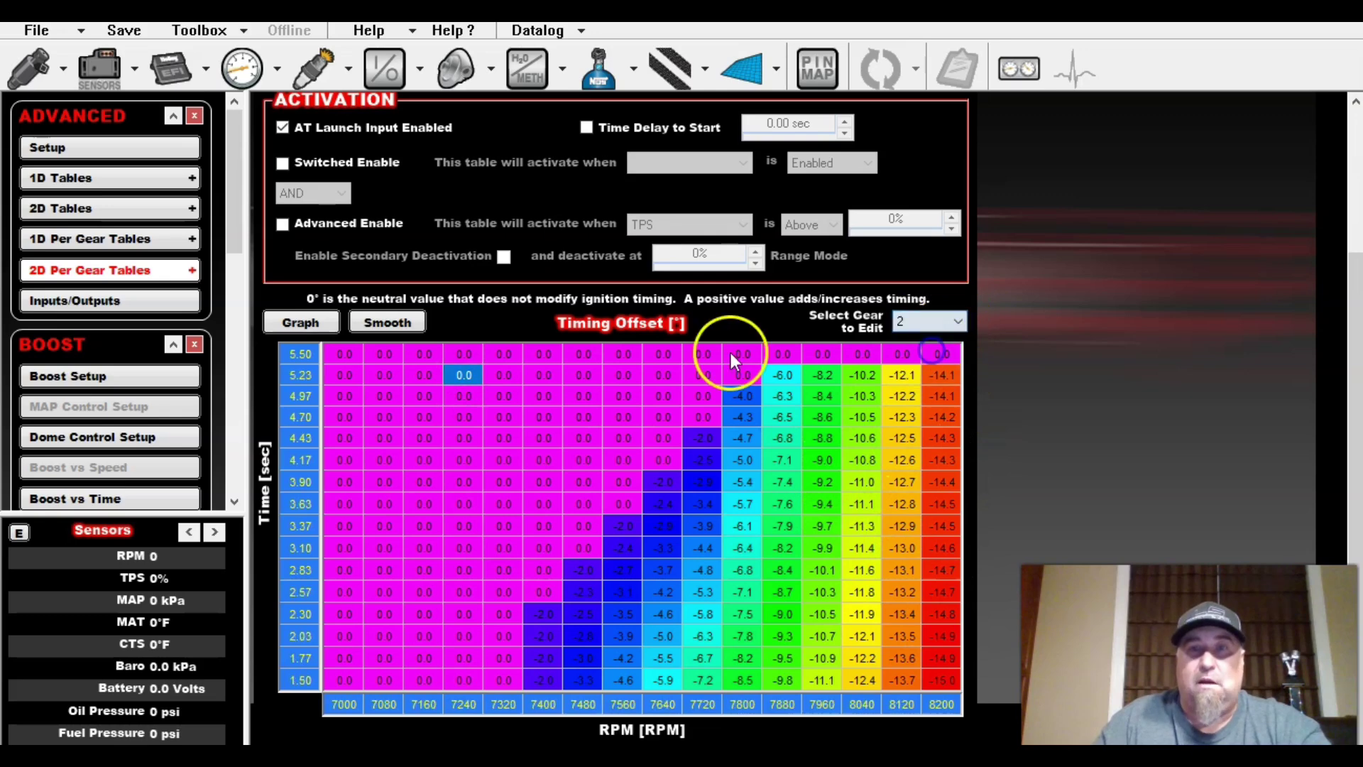
click(463, 460)
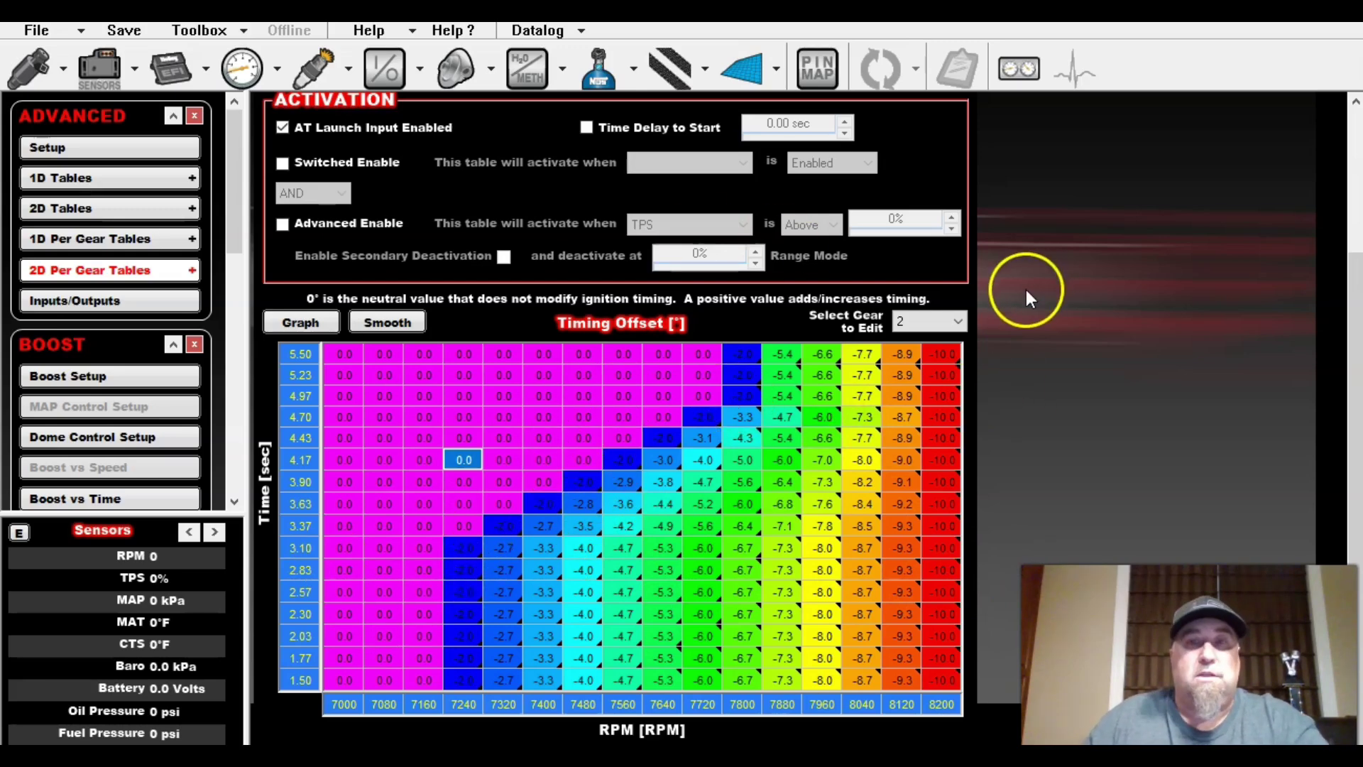
click(960, 321)
click(898, 334)
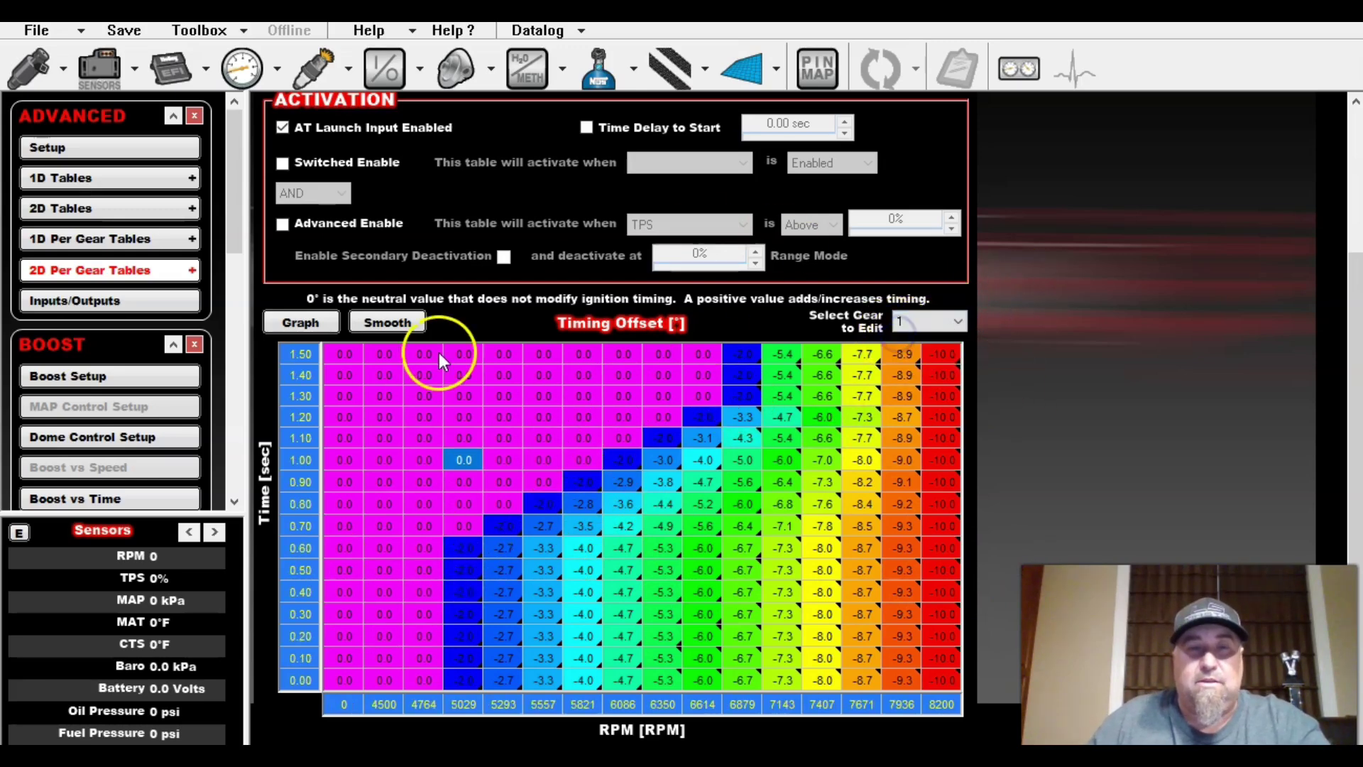
click(423, 397)
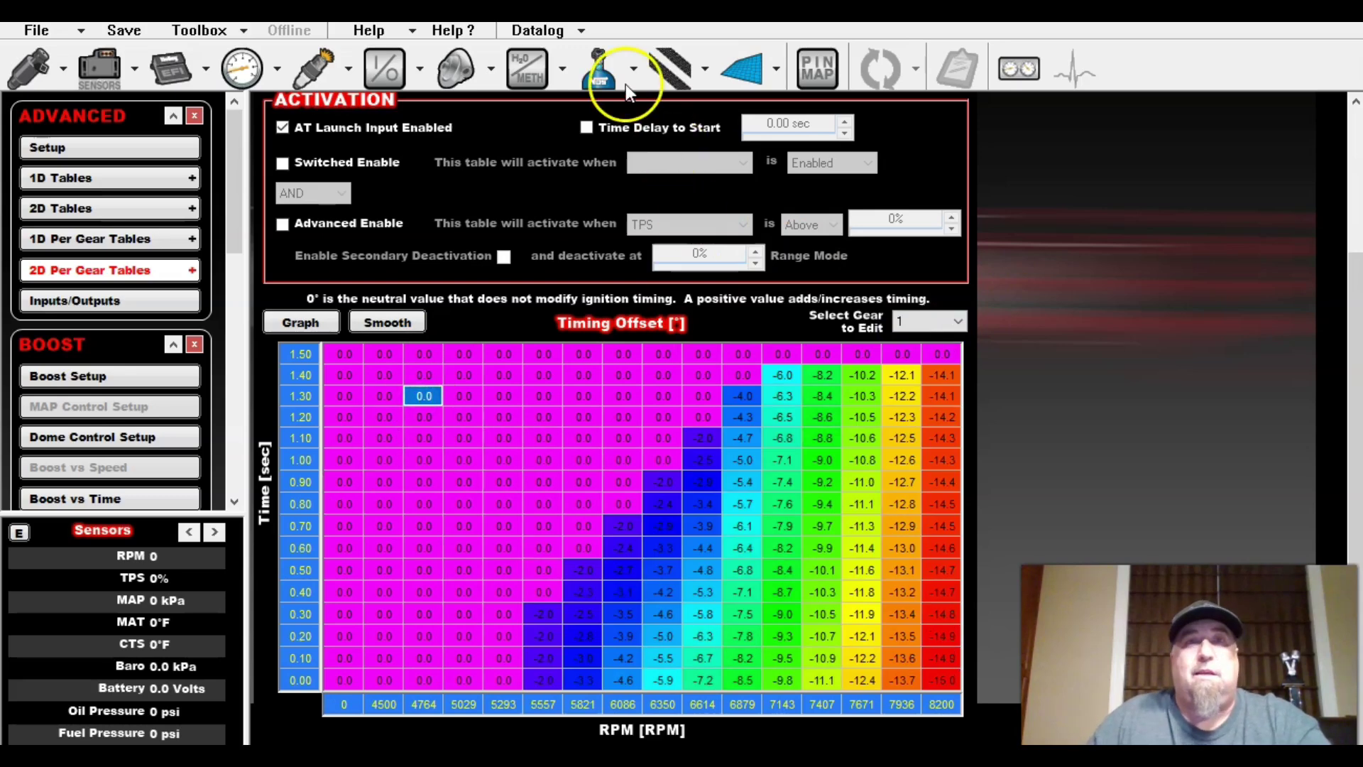